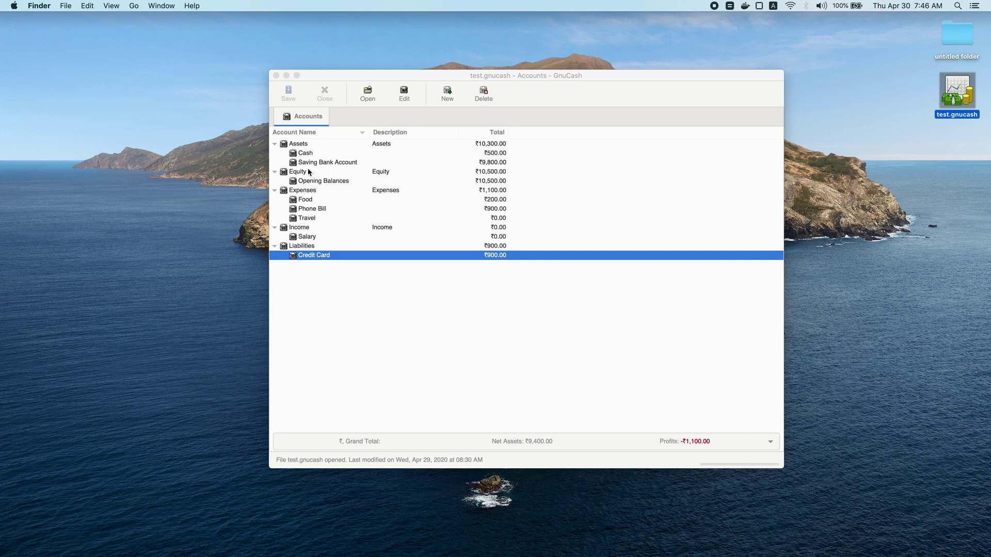
# Create a placeholder account named Mutual Funds of type Asset under the Assets account
pyautogui.click(300, 145)
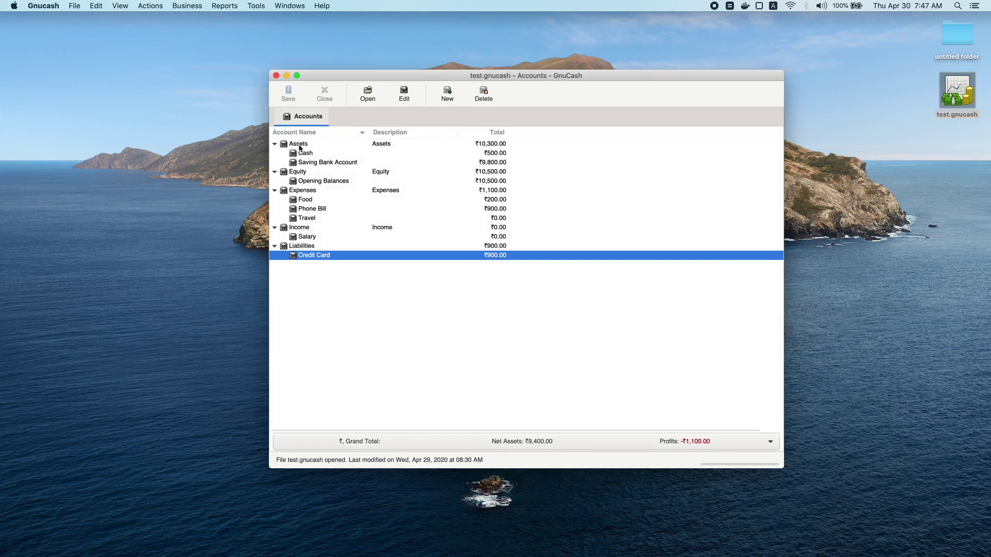
pyautogui.click(300, 146)
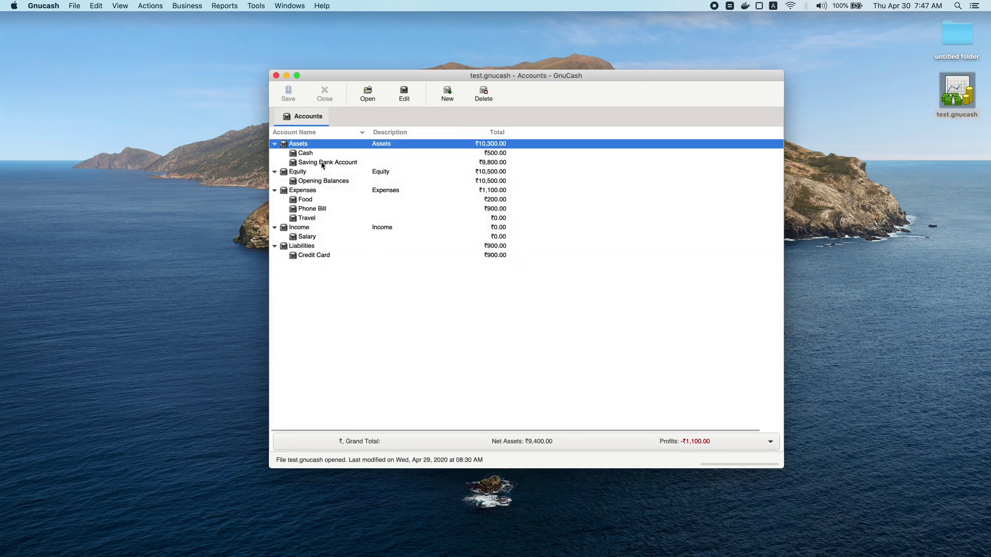
pyautogui.click(275, 172)
pyautogui.rightClick(314, 145)
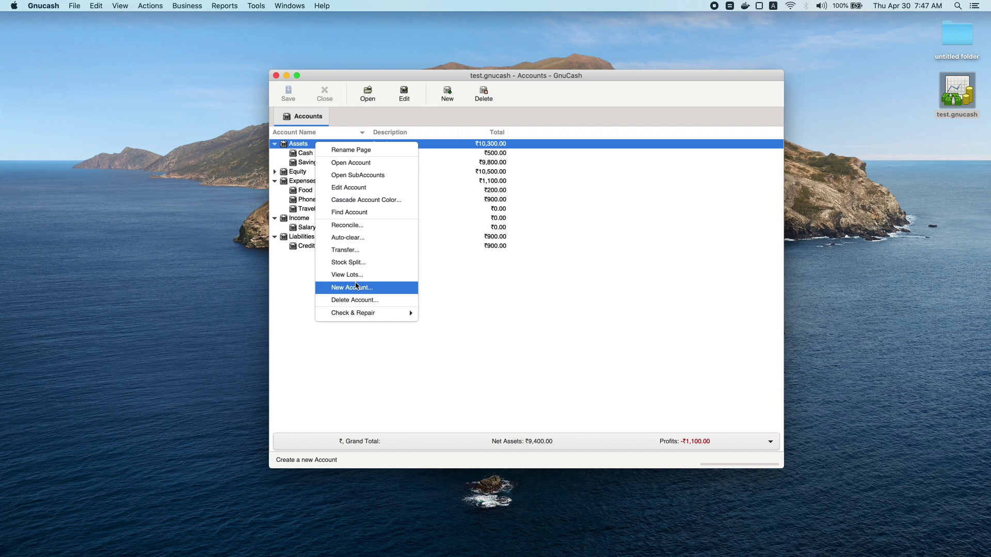
pyautogui.click(356, 287)
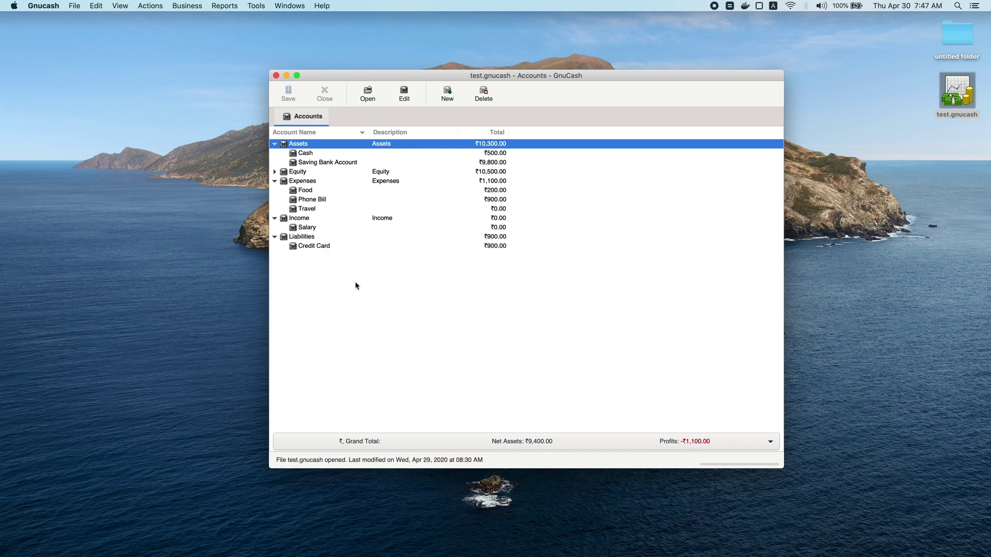
pyautogui.click(407, 238)
pyautogui.click(466, 74)
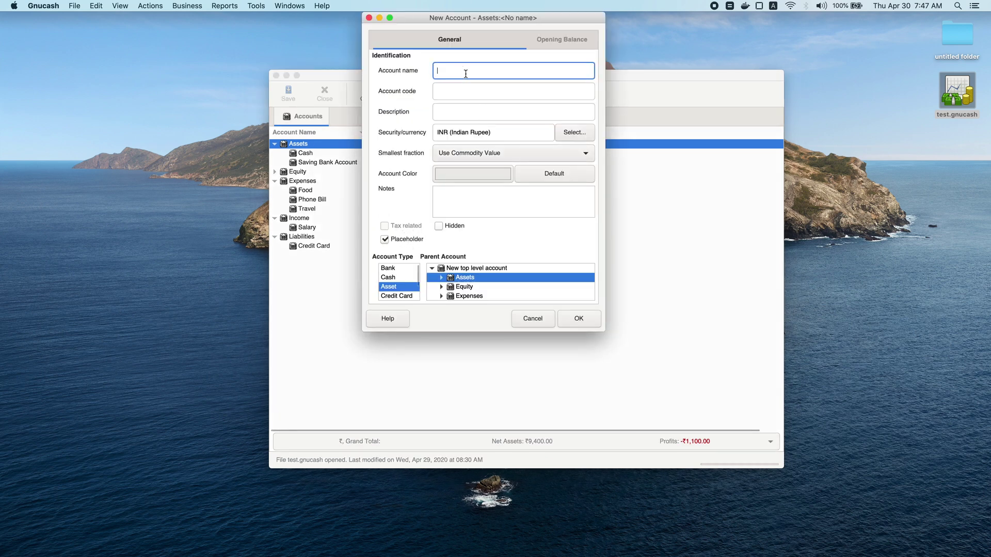
pyautogui.write('Mutu')
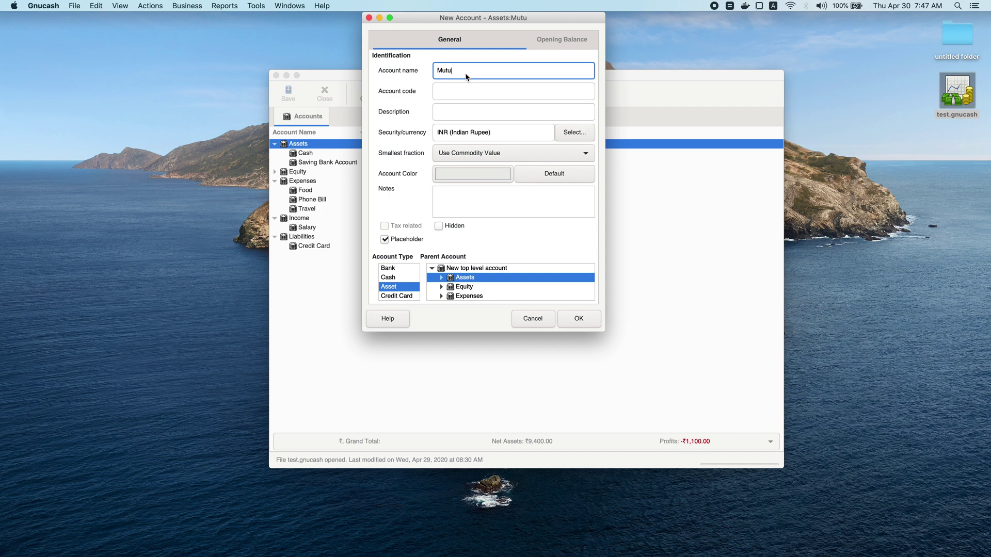
pyautogui.write('al Funds')
pyautogui.click(578, 318)
# Add another placeholder account under Assets, named Stocks, with account type Asset
pyautogui.rightClick(321, 147)
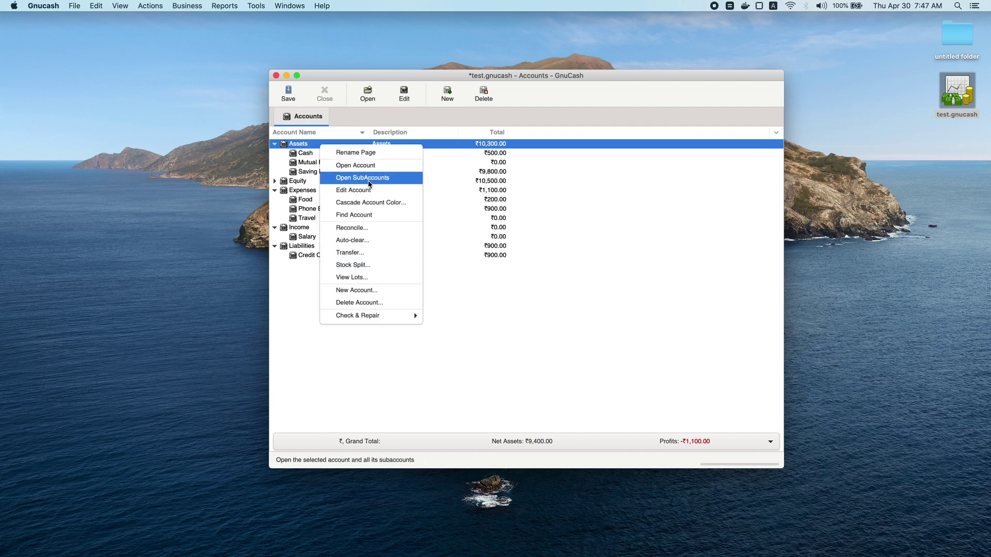
pyautogui.click(362, 291)
pyautogui.write('Stocks')
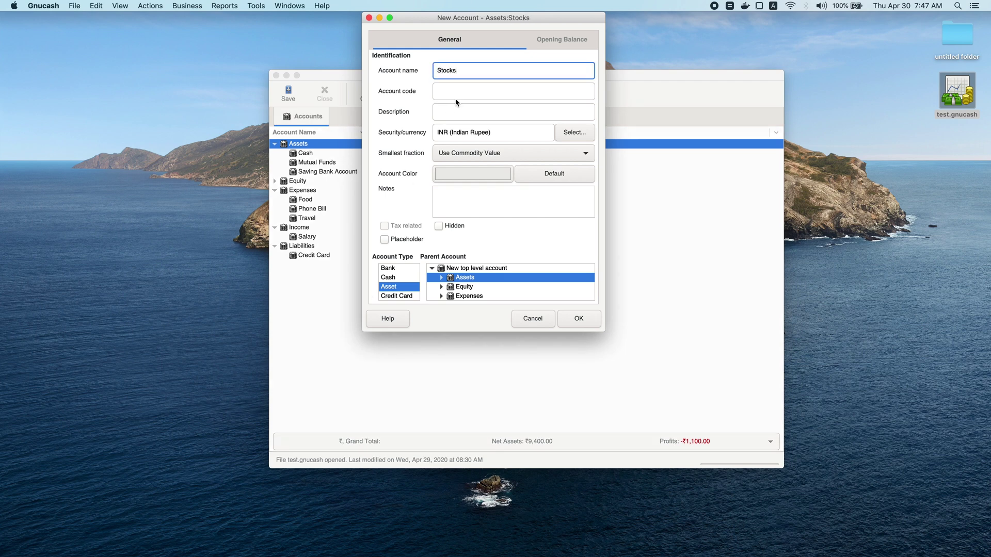
pyautogui.click(422, 241)
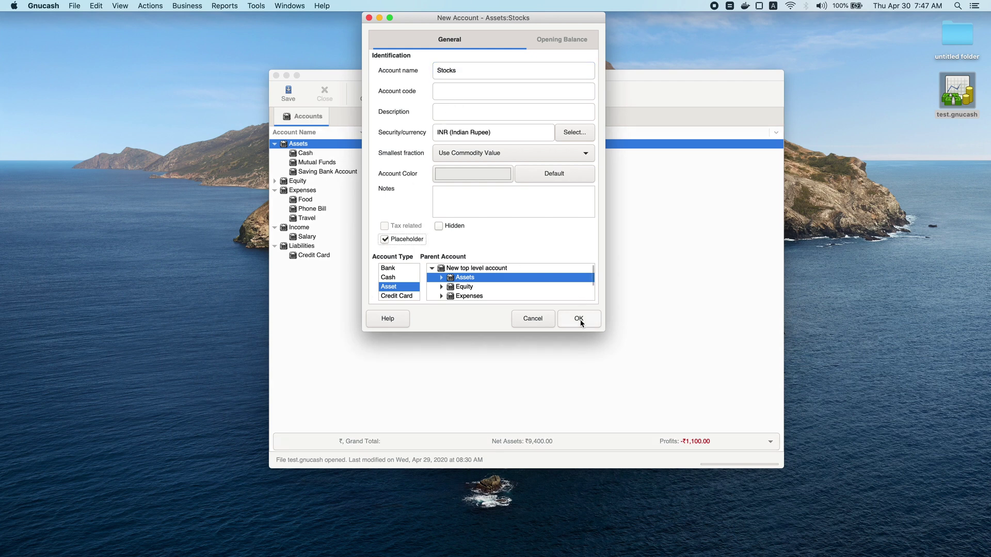
pyautogui.click(578, 318)
pyautogui.rightClick(315, 163)
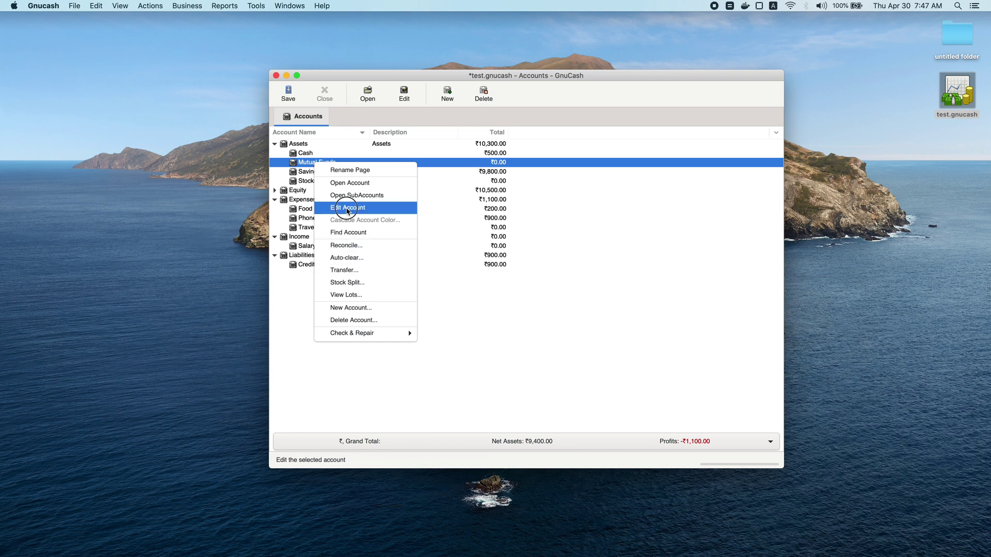
pyautogui.click(347, 208)
pyautogui.click(400, 241)
pyautogui.click(528, 320)
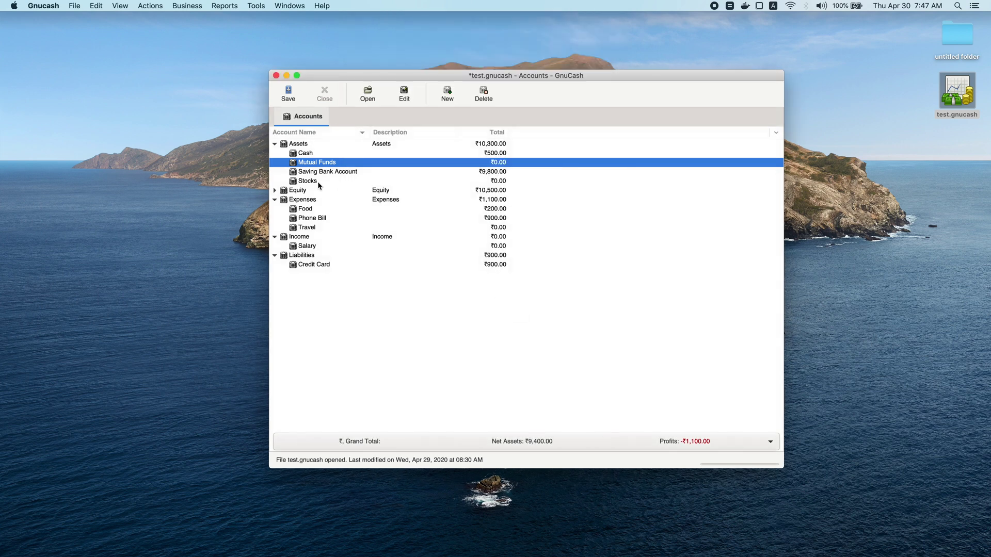
pyautogui.click(317, 181)
pyautogui.click(307, 164)
# Start a new account under Stocks with account type Stock and name it HDFC Bank
pyautogui.click(310, 184)
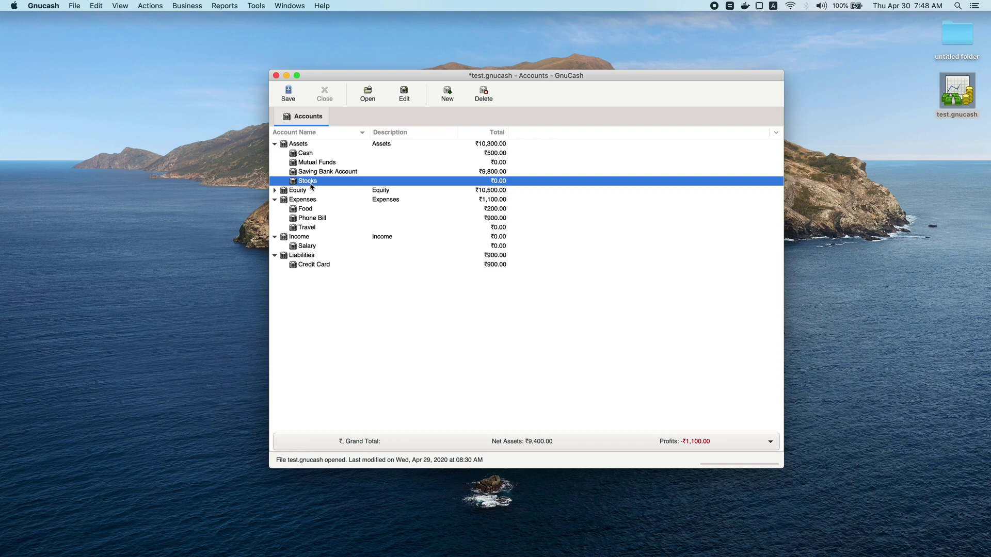
pyautogui.rightClick(312, 187)
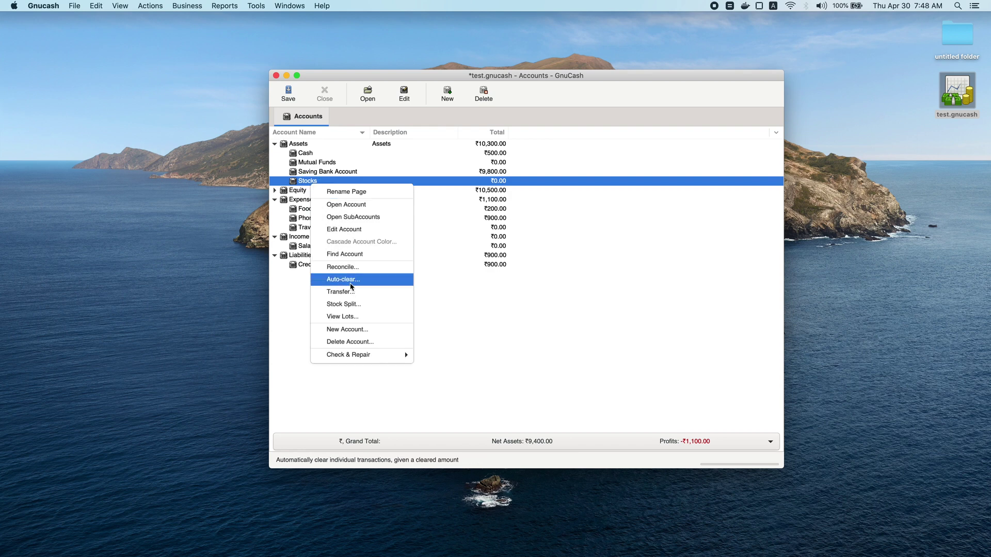
pyautogui.click(364, 330)
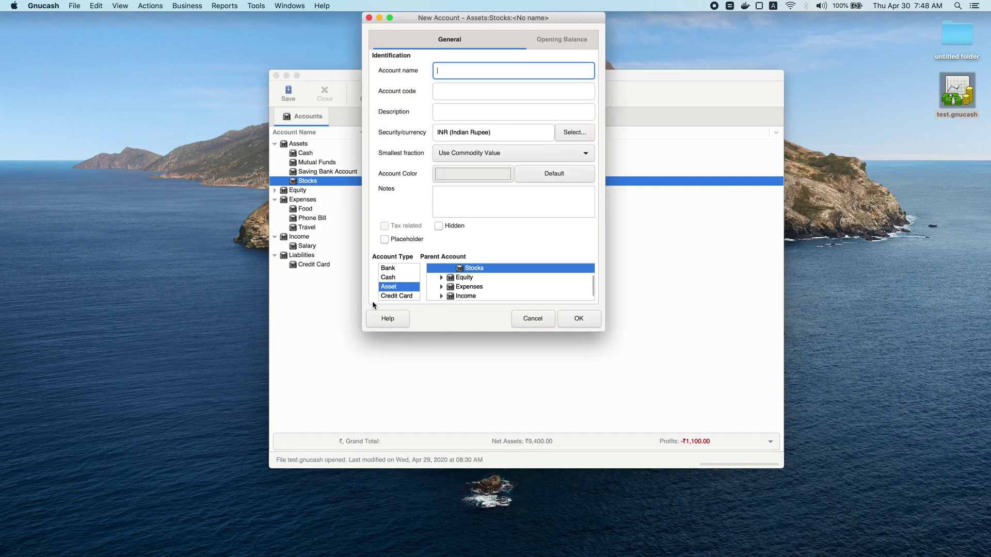
pyautogui.scroll(-3, 407, 278)
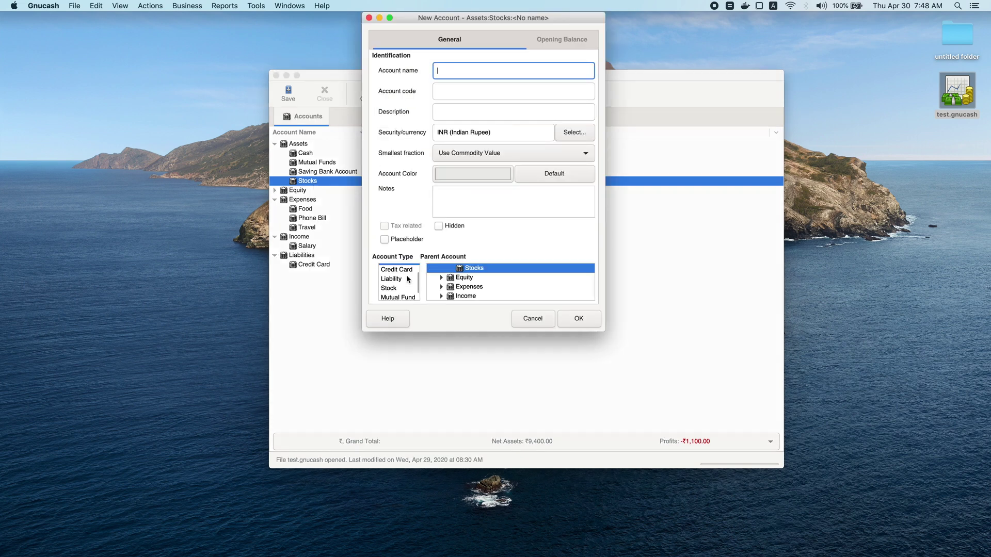
pyautogui.click(407, 296)
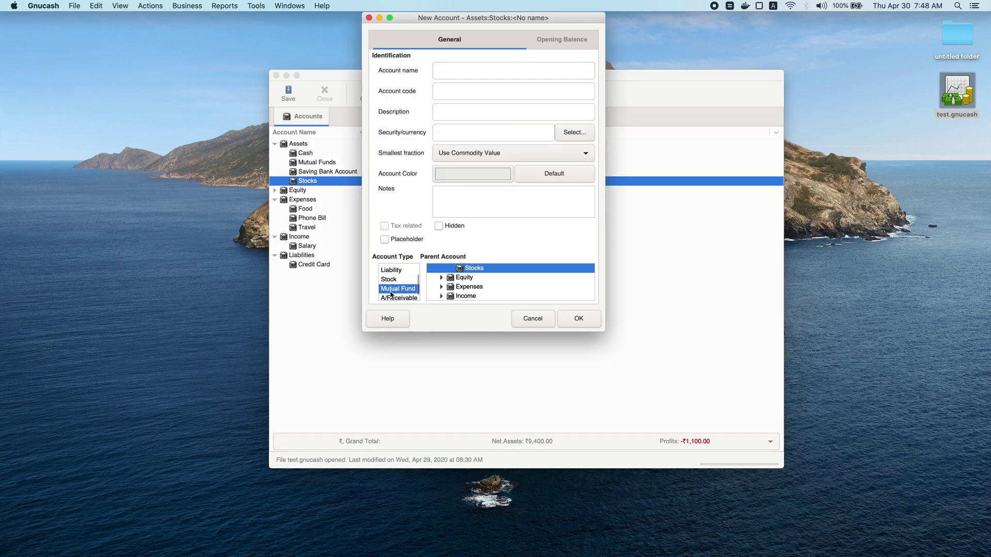
pyautogui.scroll(2, 401, 284)
pyautogui.scroll(-2, 402, 281)
pyautogui.click(402, 280)
pyautogui.click(456, 70)
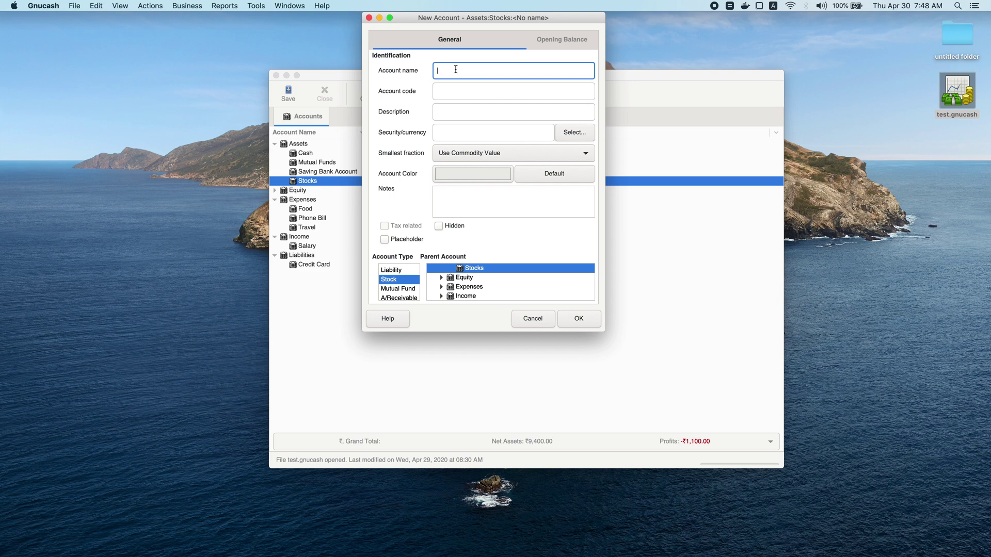
pyautogui.write('HDFC Bank')
# Open the security selection for the HDFC Bank account and review the available security types
pyautogui.click(519, 134)
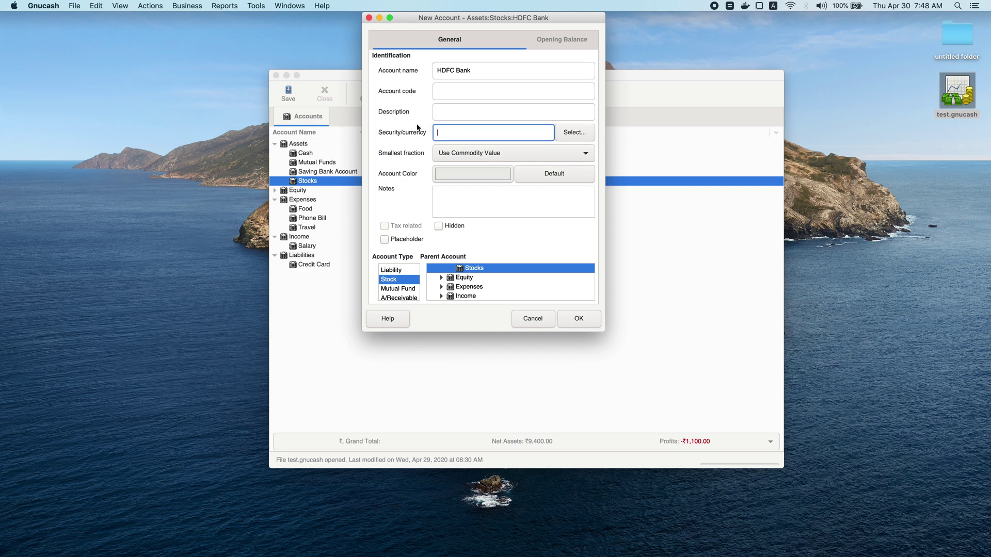
pyautogui.moveTo(452, 16); pyautogui.dragTo(569, 85)
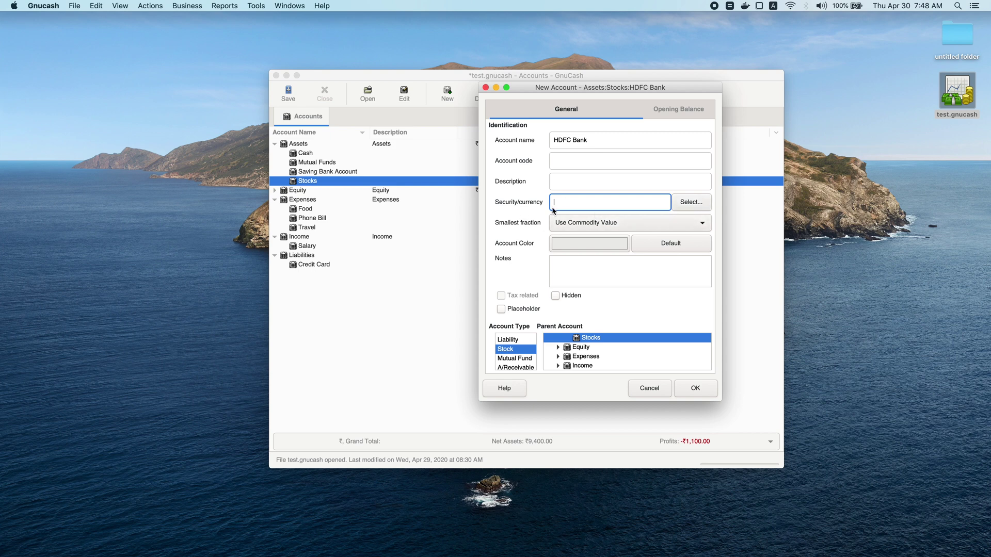
pyautogui.click(687, 206)
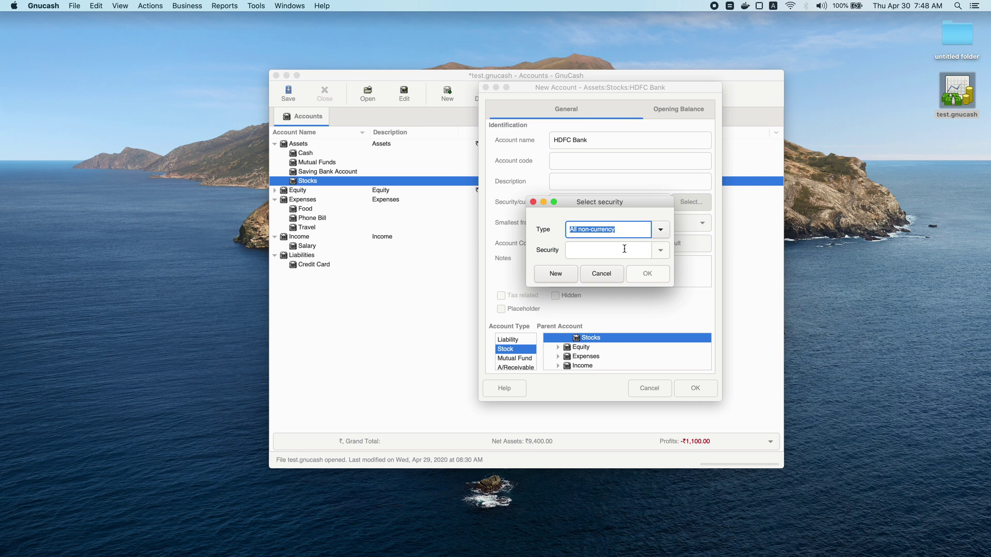
pyautogui.moveTo(592, 203); pyautogui.dragTo(487, 195)
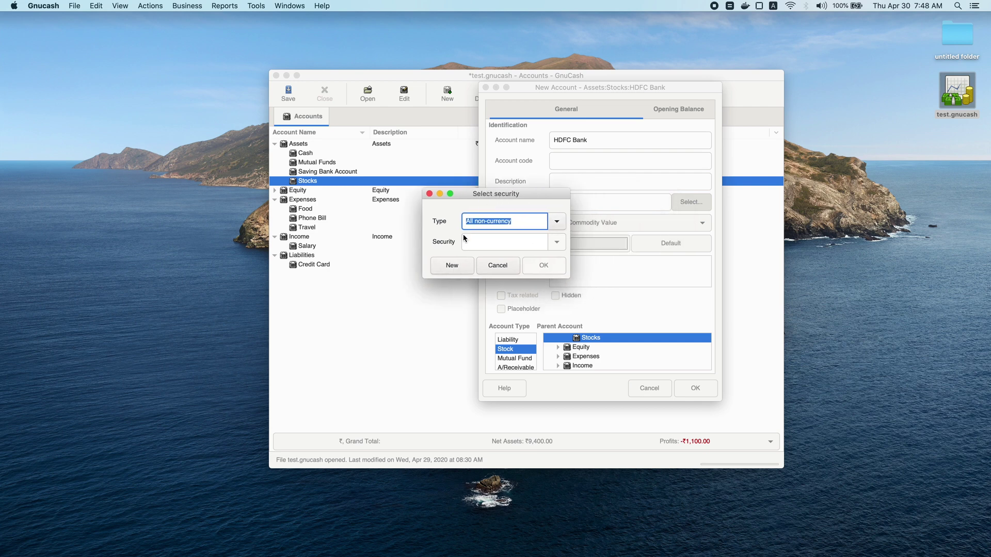
pyautogui.click(558, 226)
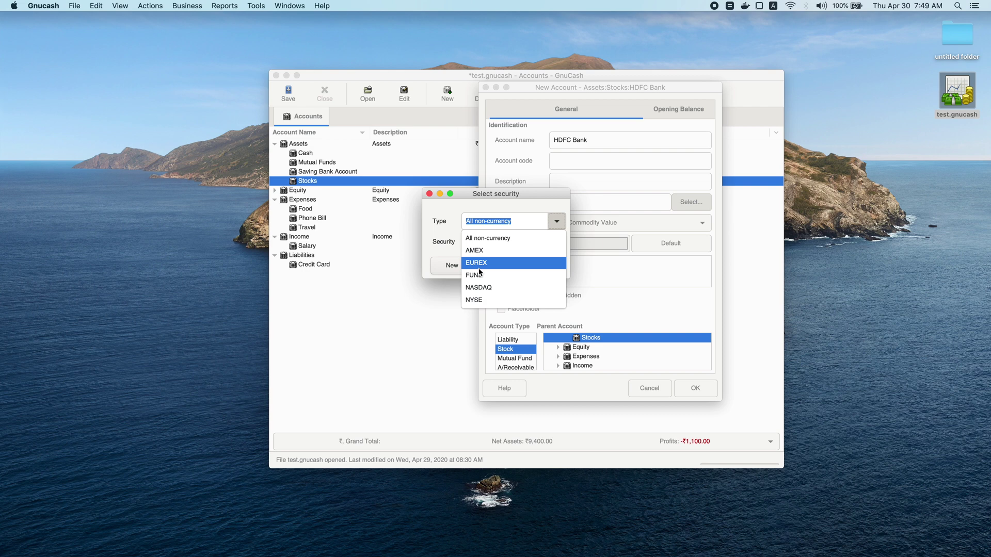
pyautogui.click(454, 229)
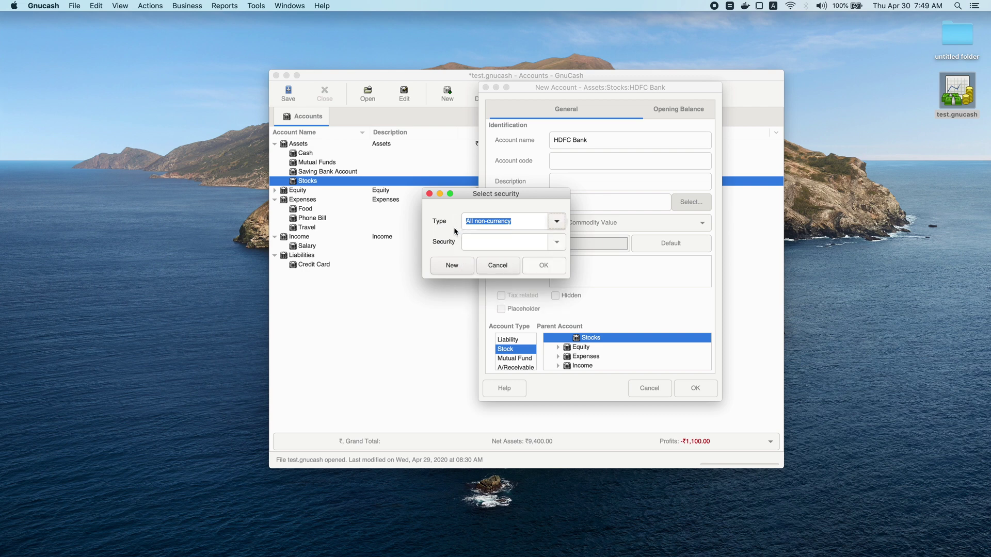
pyautogui.click(557, 222)
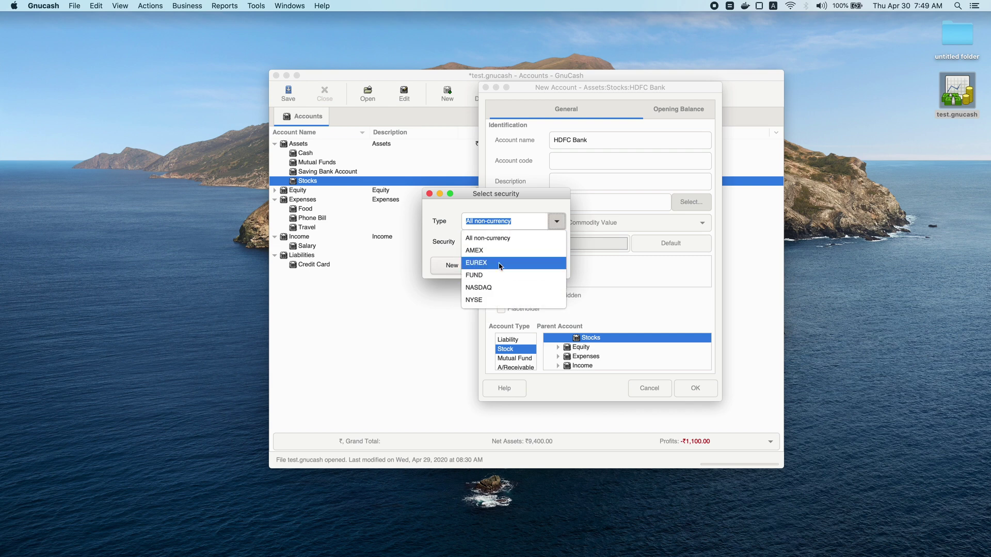
pyautogui.click(435, 237)
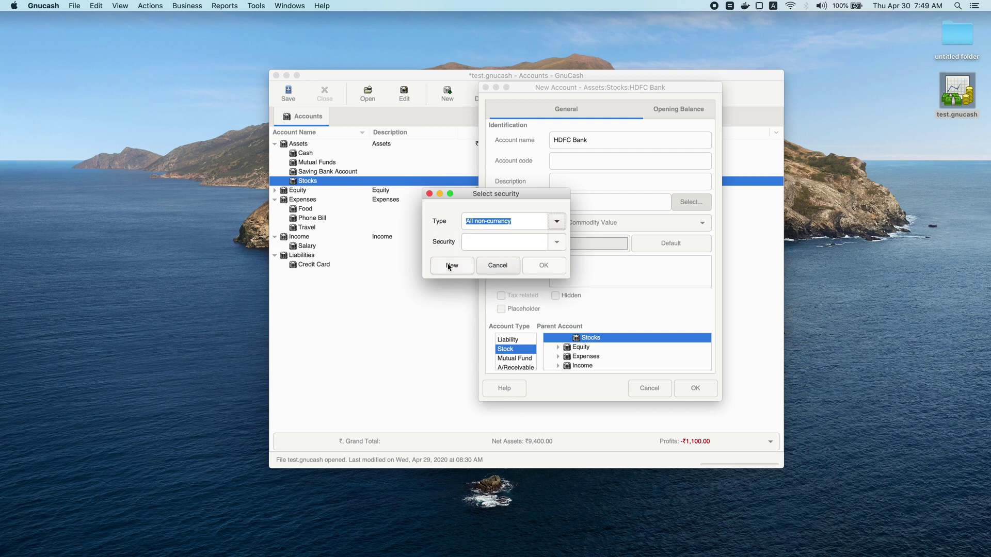
# Start a new security with full name HDFC Bank and HDFCBANK as both its symbol and display symbol
pyautogui.click(449, 266)
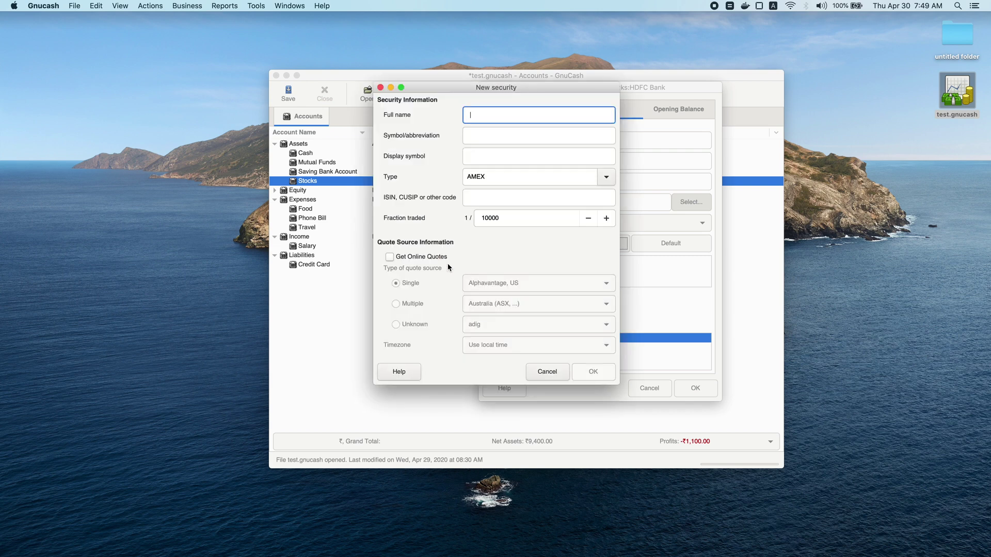
pyautogui.write('HDFC Bank')
pyautogui.press('Tab')
pyautogui.write('HS')
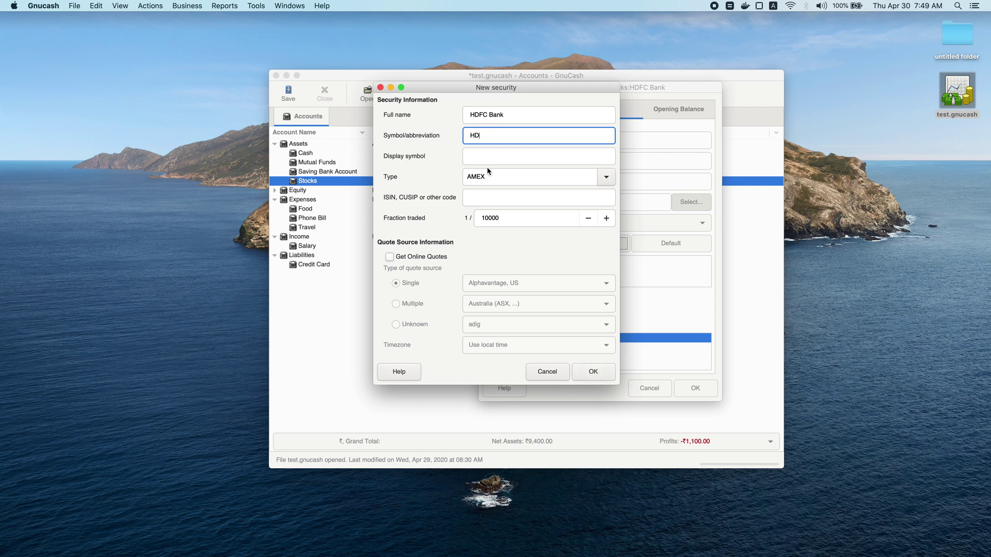
pyautogui.write('FCBANK')
pyautogui.press('Tab')
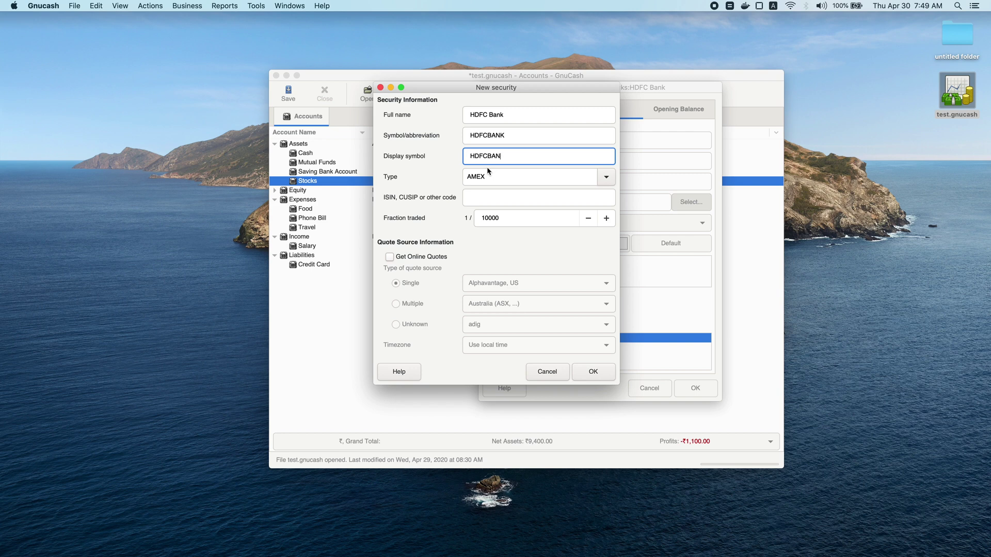
# Set the security's type to NASDAQ, remove the trailing zeros from its fraction traded, and save the security
pyautogui.click(604, 177)
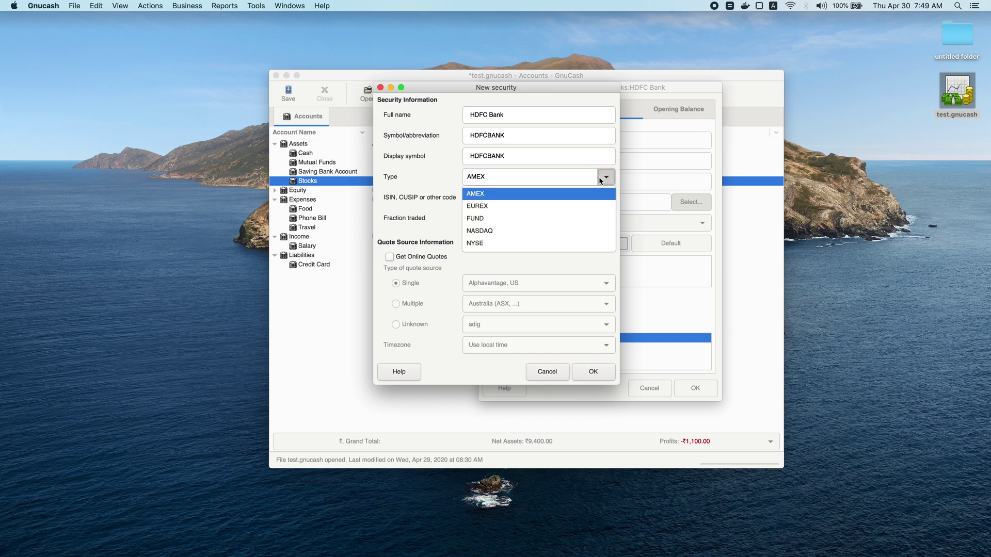
pyautogui.click(496, 231)
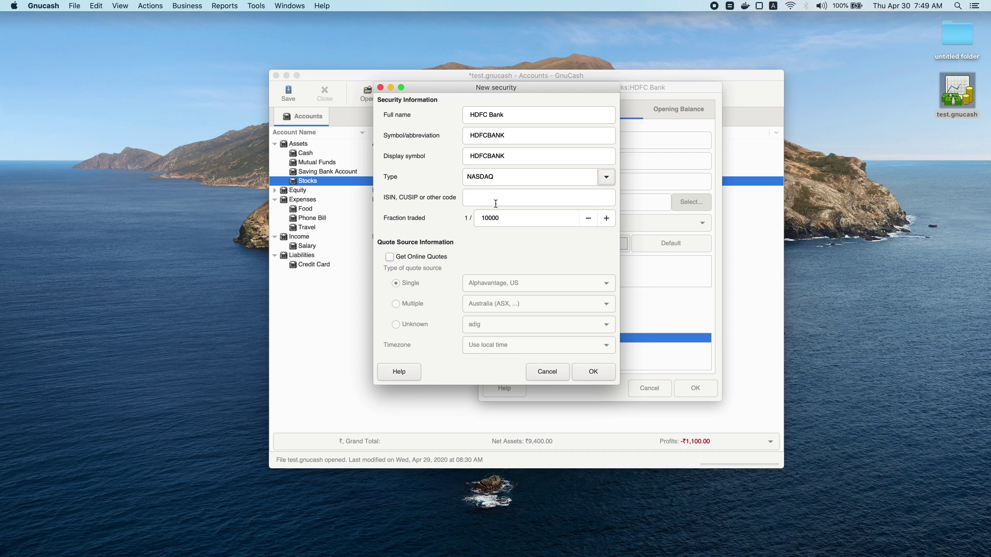
pyautogui.click(497, 218)
pyautogui.moveTo(484, 217); pyautogui.dragTo(502, 212)
pyautogui.press('BackSpace')
pyautogui.click(593, 371)
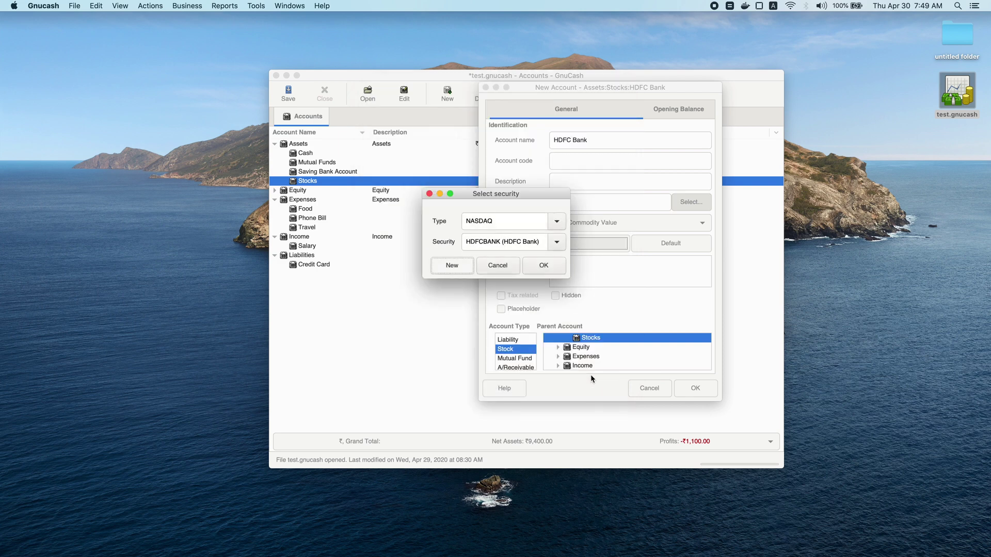
# Assign the HDFCBANK security to the HDFC Bank account, create the account, and expand Stocks in the account tree
pyautogui.click(549, 272)
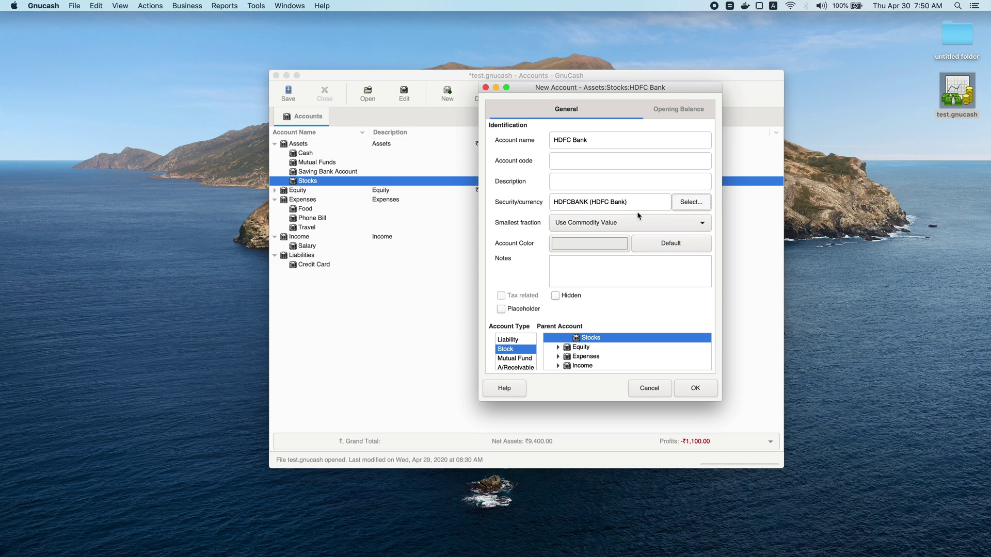
pyautogui.doubleClick(569, 203)
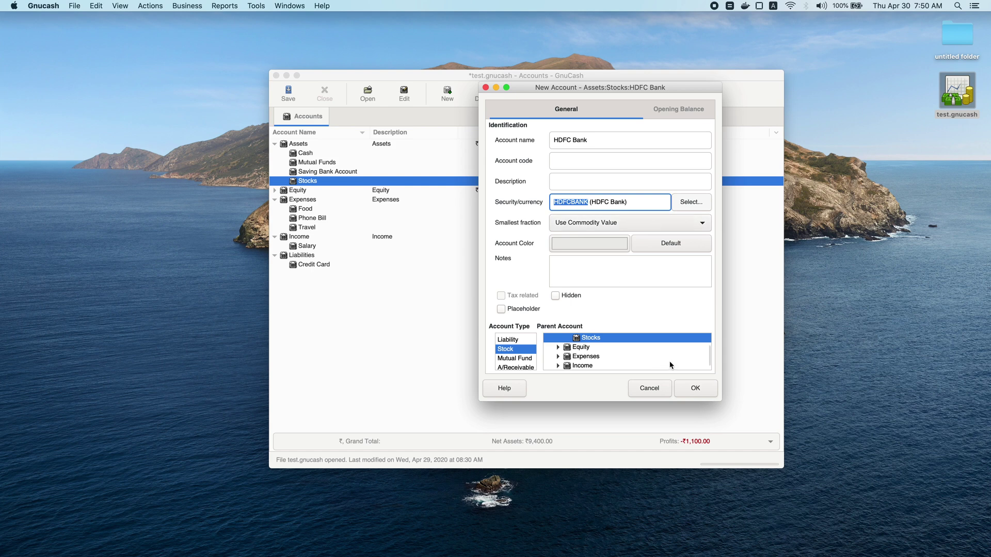
pyautogui.click(692, 389)
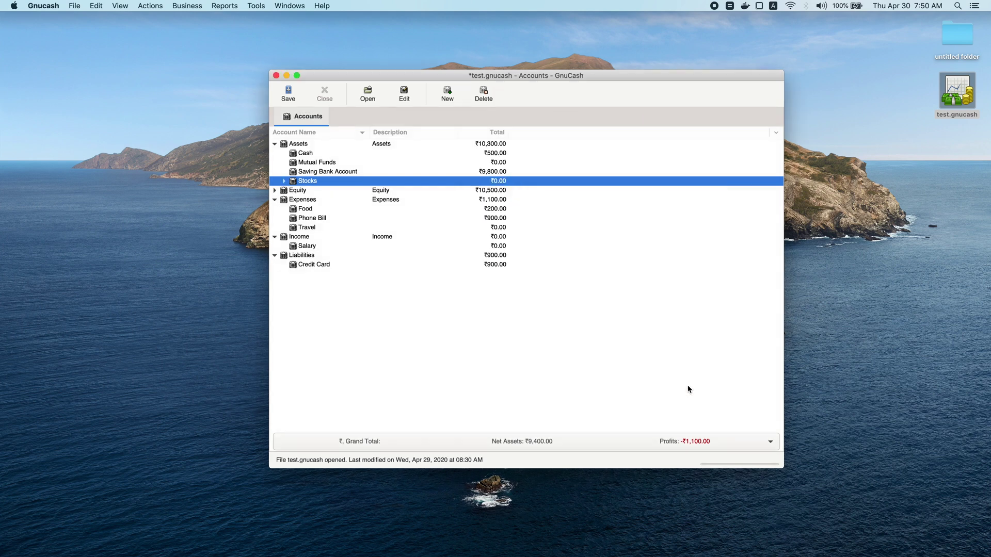
pyautogui.click(283, 182)
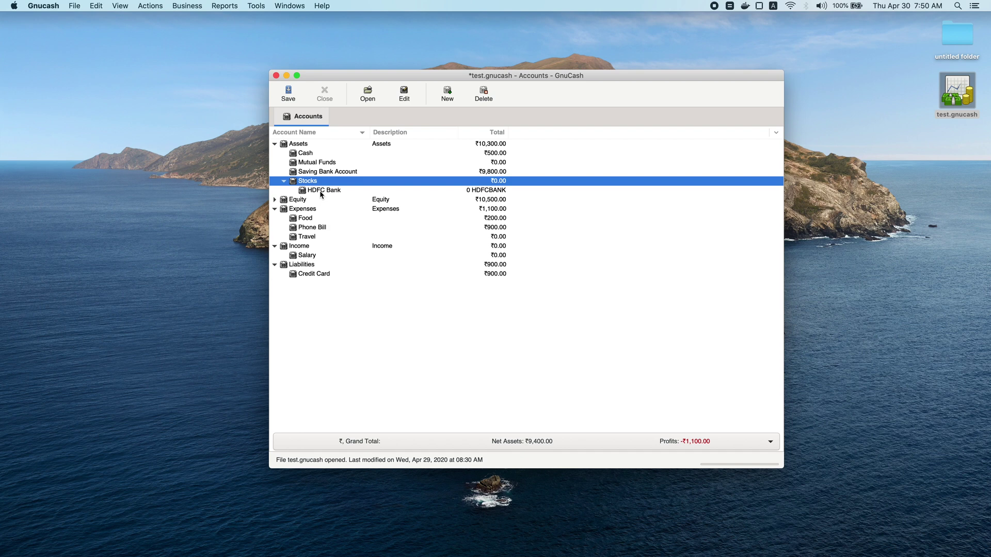
# Open the HDFC Bank account register and start a Purchase transaction transferring from Assets:Saving Bank Account
pyautogui.click(316, 191)
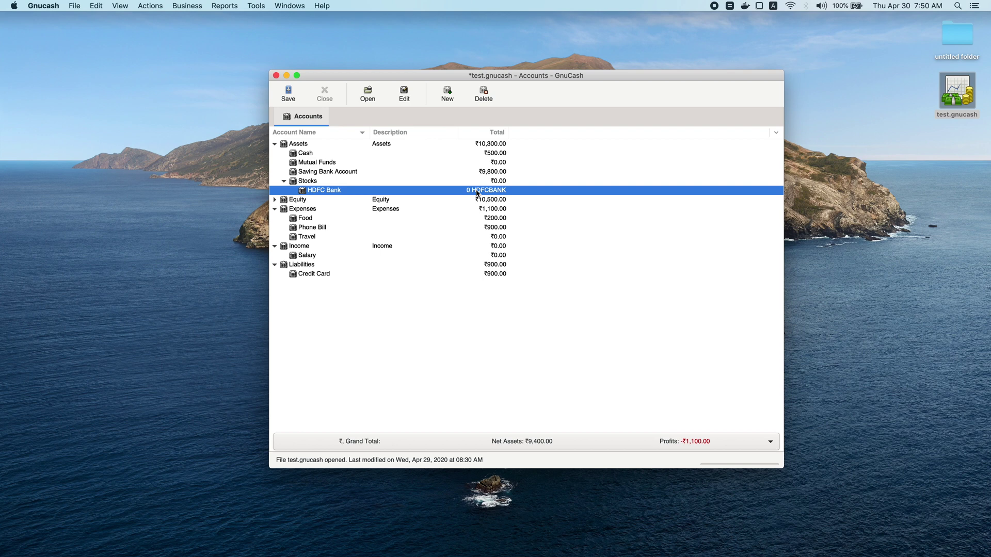
pyautogui.click(356, 183)
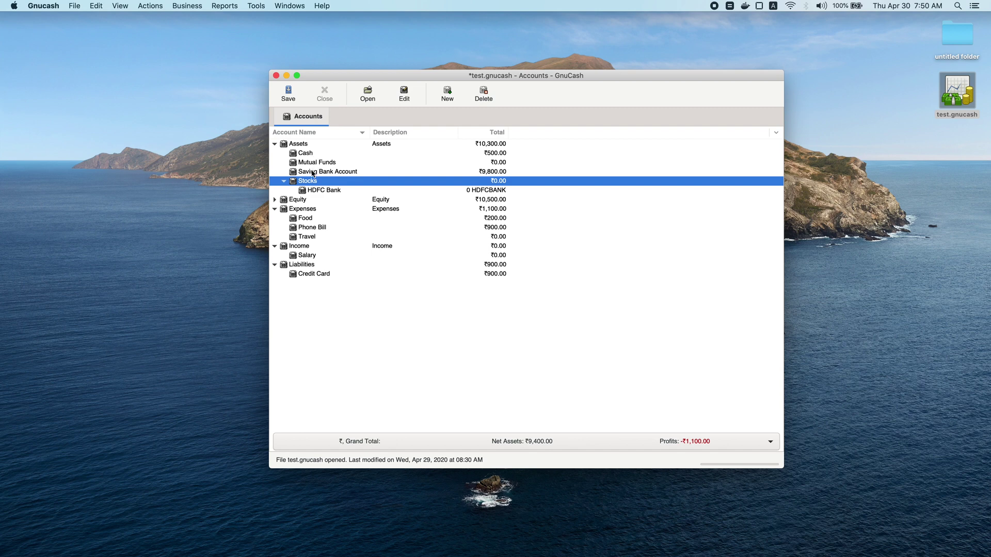
pyautogui.doubleClick(312, 191)
pyautogui.press('Tab')
pyautogui.press('Tab')
pyautogui.write('Purchase')
pyautogui.press('Tab')
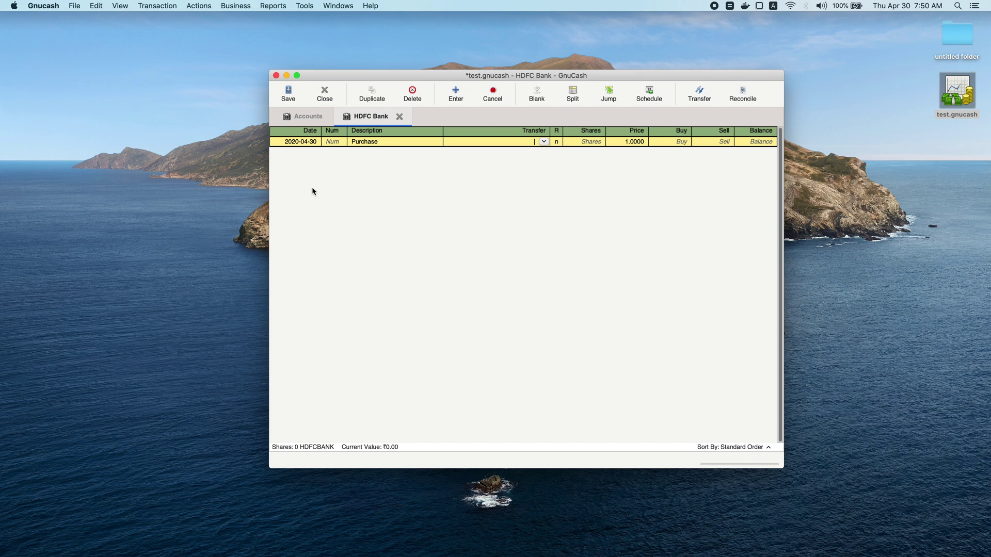
pyautogui.write('Assets:Cash')
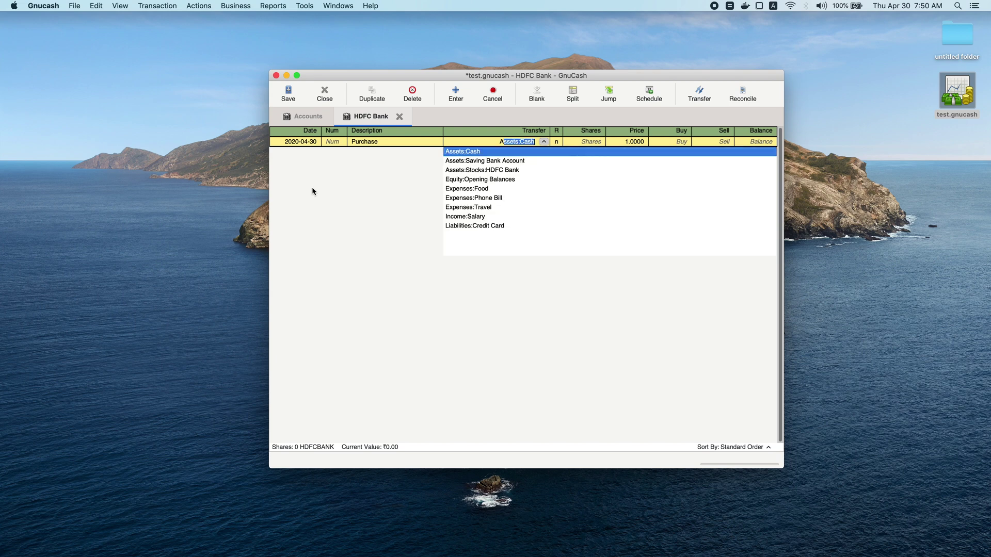
pyautogui.press('Down')
pyautogui.press('Tab')
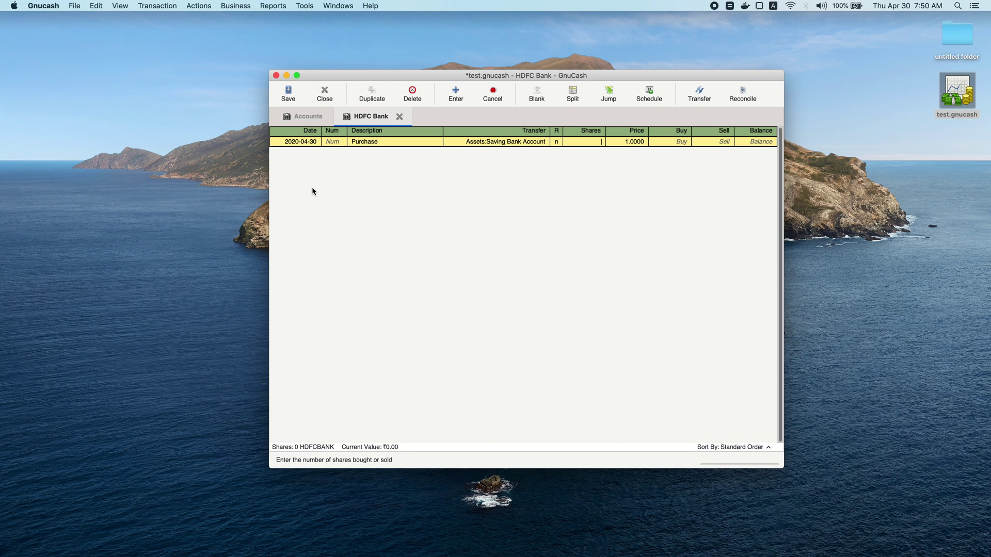
# Enter 10 shares at a price of 900 for the HDFC Bank purchase and record the transaction
pyautogui.write('10')
pyautogui.press('Tab')
pyautogui.write('900')
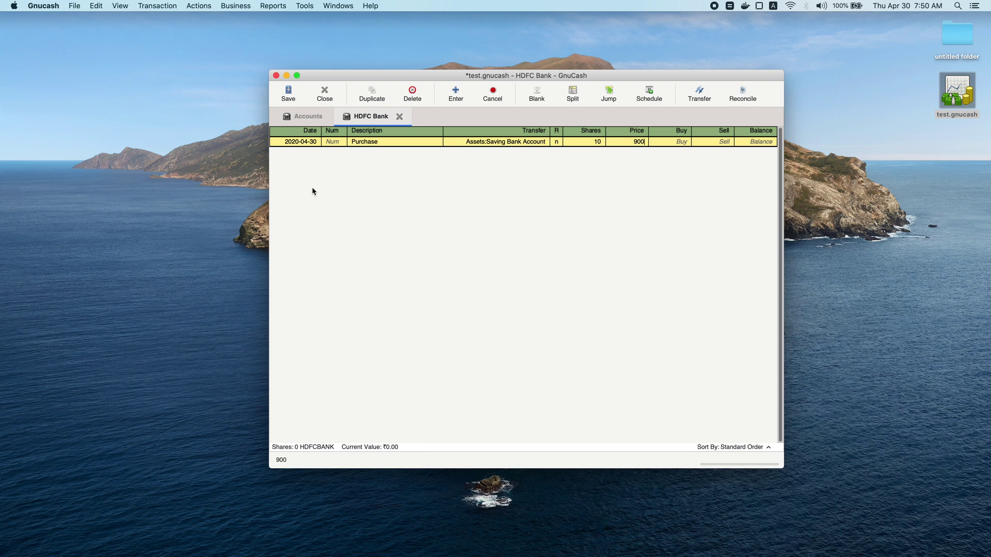
pyautogui.press('Tab')
pyautogui.press('Tab')
pyautogui.press('Return')
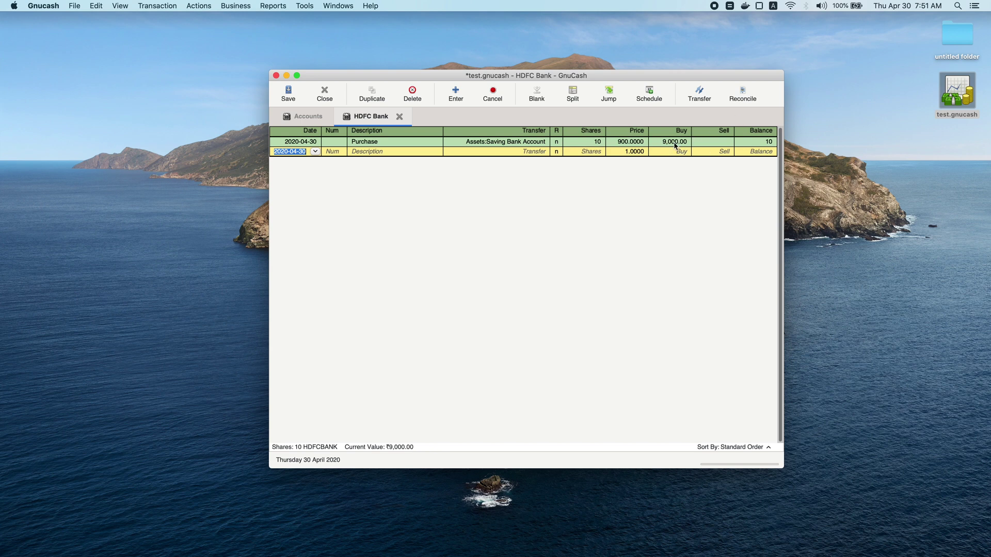
# Check the totals of Stocks and HDFC Bank in the account tree, and close the HDFC Bank register
pyautogui.click(310, 117)
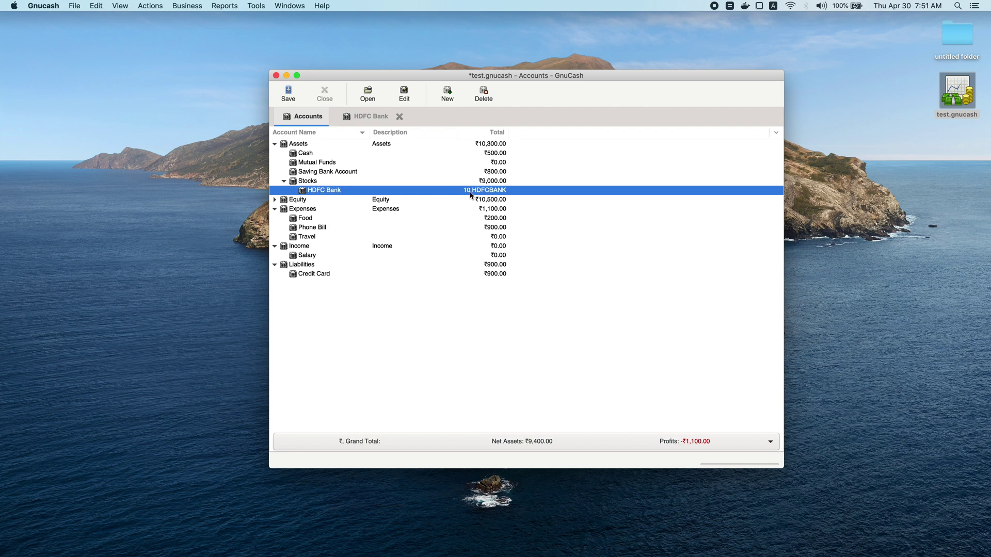
pyautogui.click(329, 185)
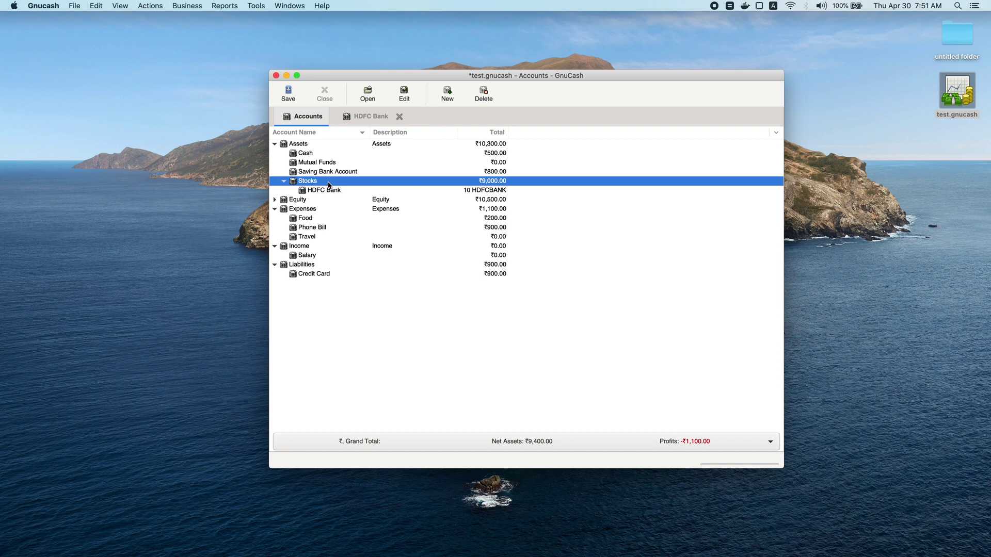
pyautogui.click(504, 191)
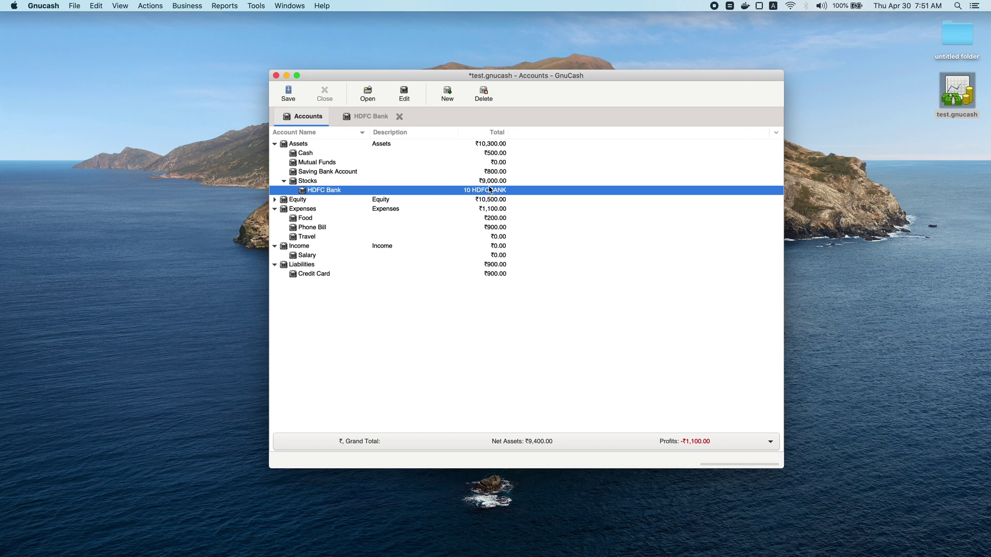
pyautogui.click(491, 182)
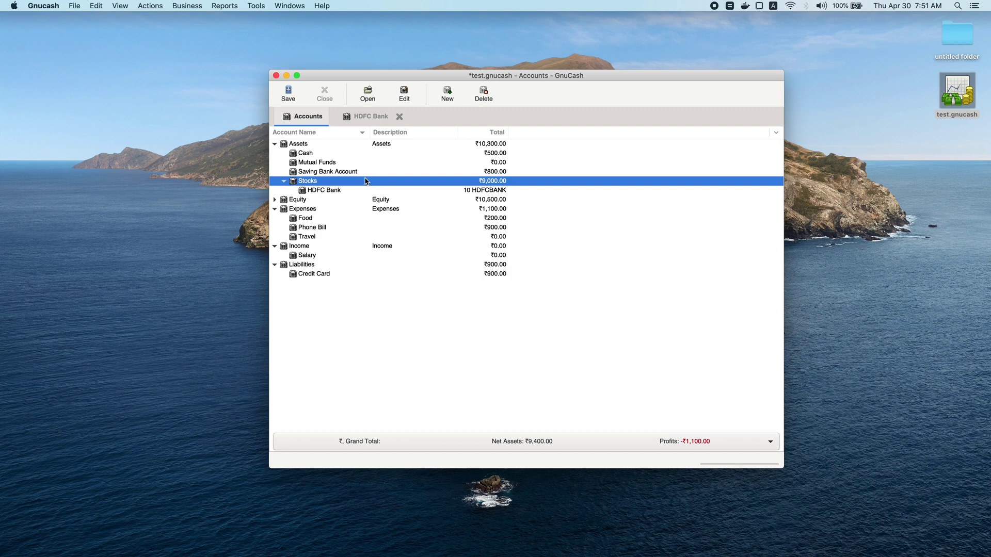
pyautogui.click(325, 190)
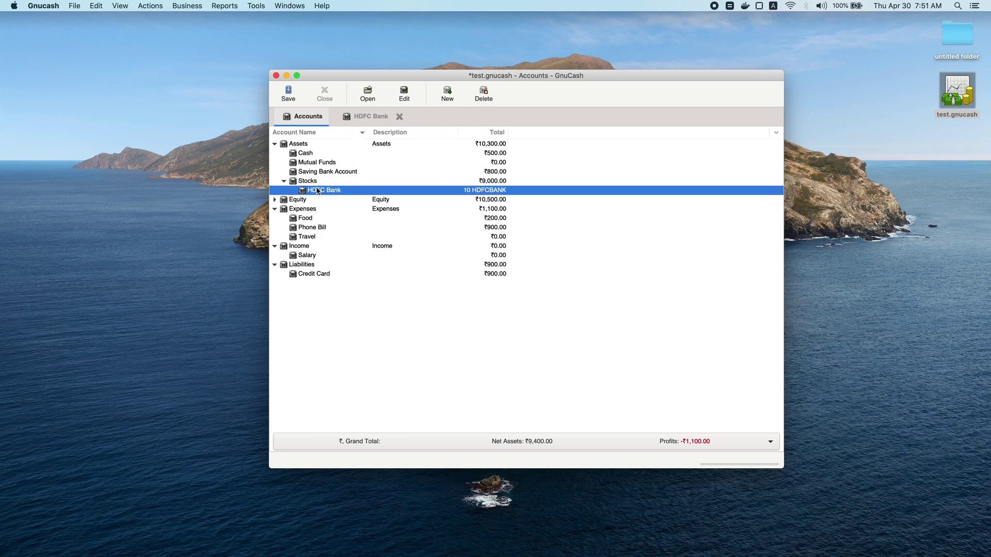
pyautogui.click(373, 117)
pyautogui.click(399, 117)
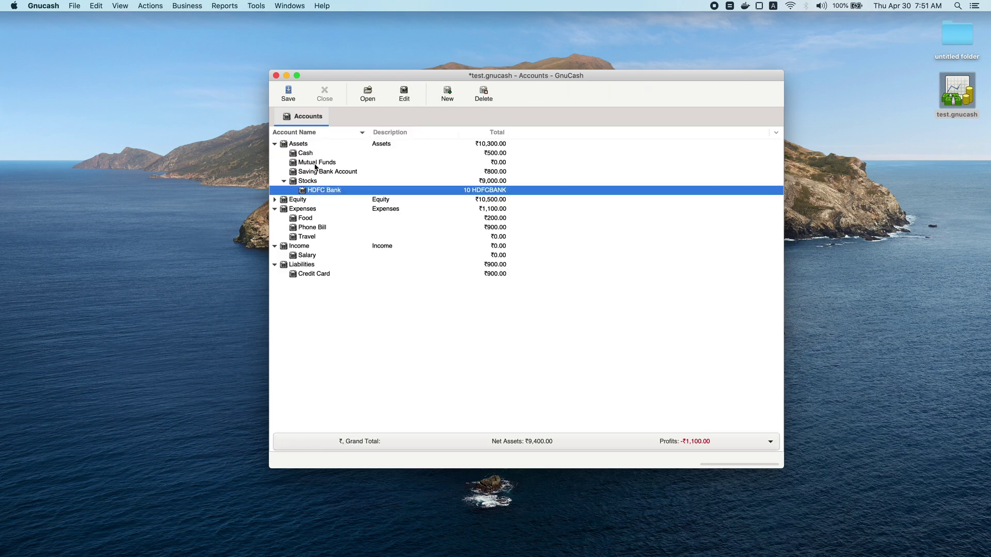
# Start a new account under Stocks named Avenue Supermarket with the account type Stock
pyautogui.click(308, 181)
pyautogui.rightClick(307, 181)
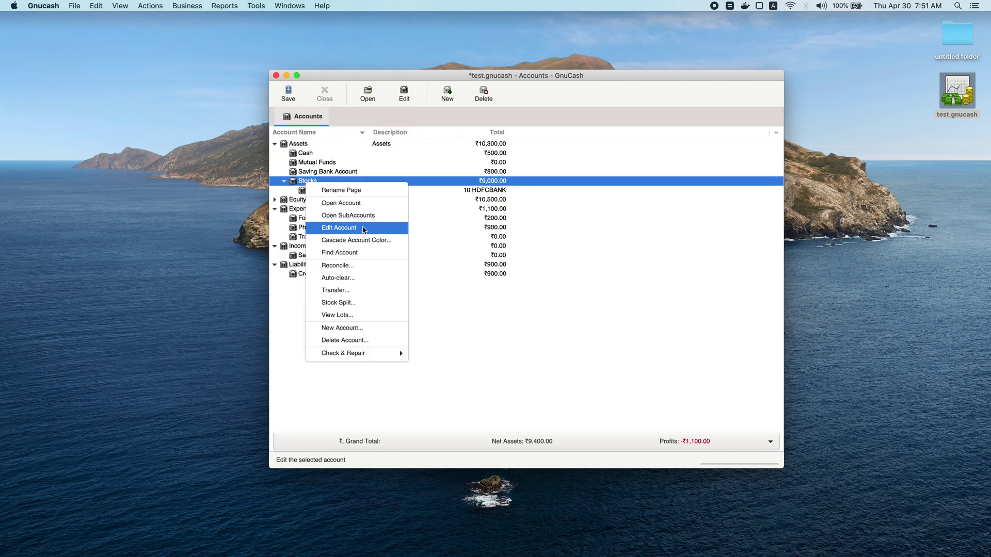
pyautogui.click(480, 178)
pyautogui.rightClick(373, 184)
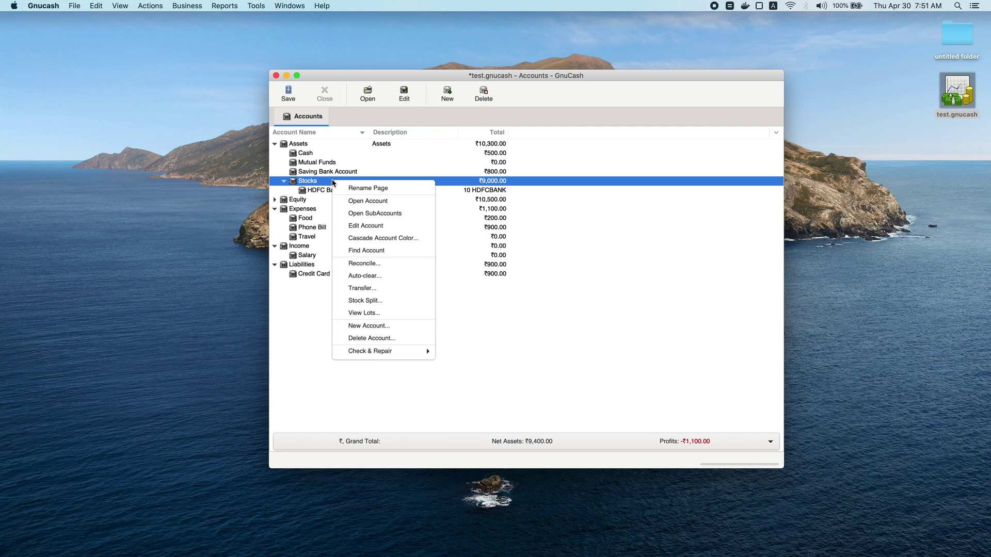
pyautogui.click(373, 313)
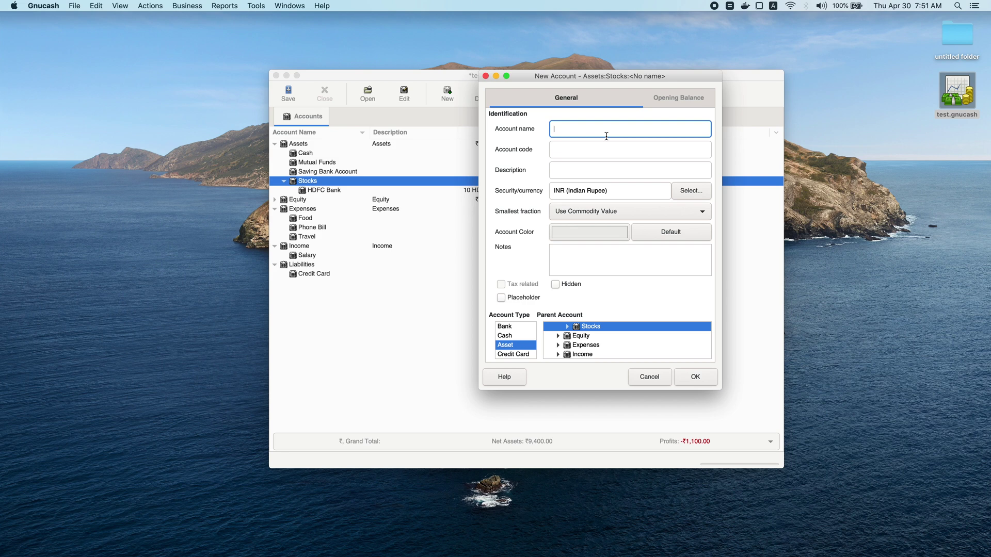
pyautogui.write('A')
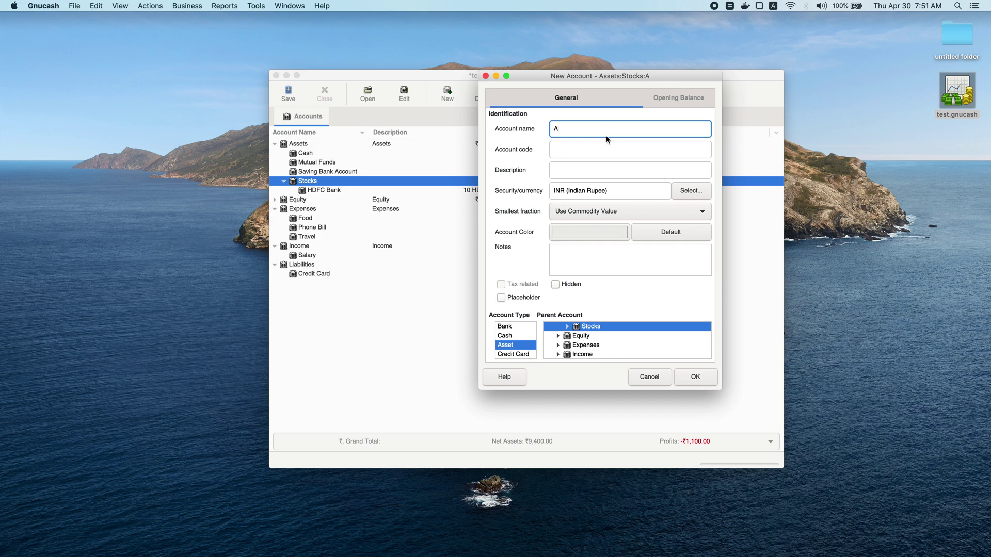
pyautogui.write('venue Supermarket')
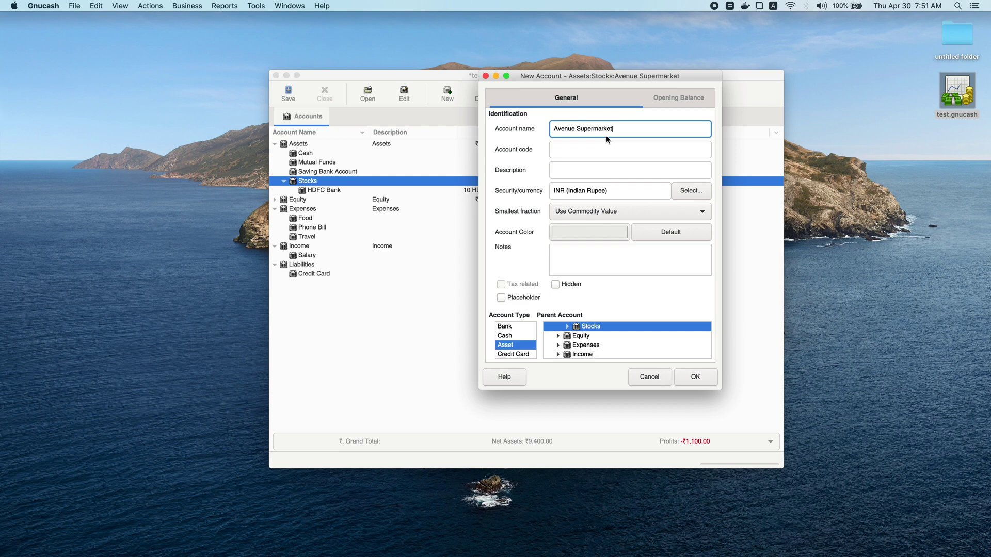
pyautogui.scroll(-2, 509, 351)
pyautogui.click(514, 355)
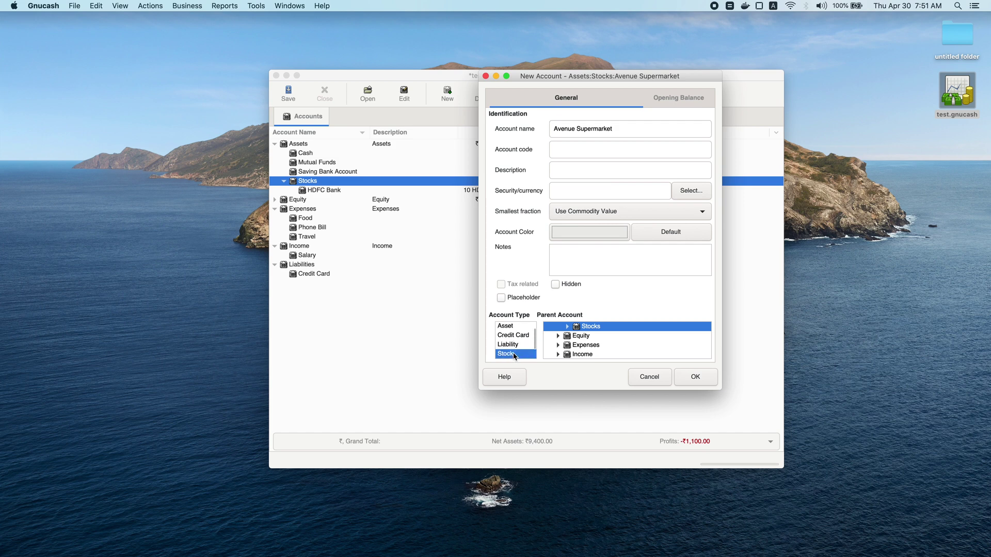
pyautogui.scroll(-1, 516, 346)
# Start a new security for the account with full name Avenue Supermarket and DMART as both symbol and display symbol
pyautogui.click(691, 191)
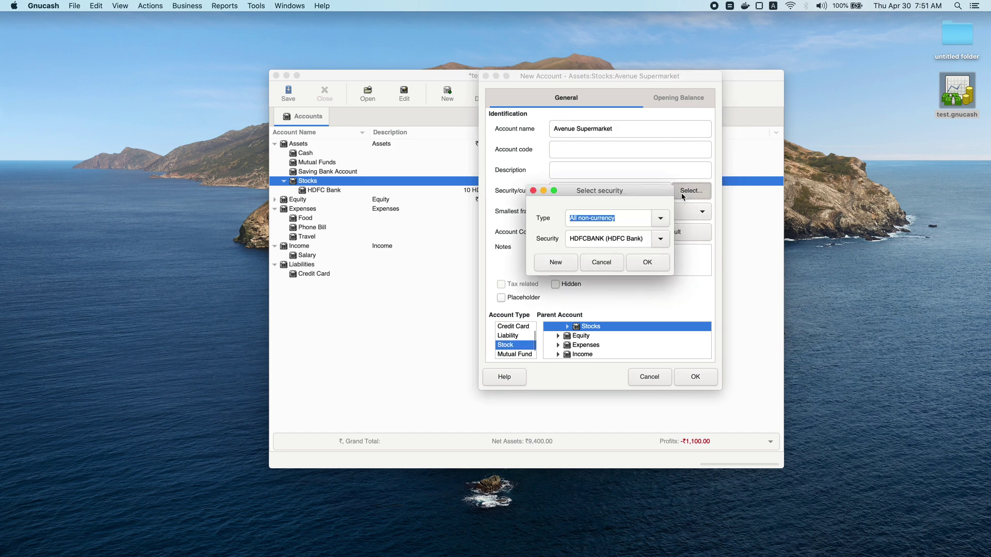
pyautogui.click(660, 239)
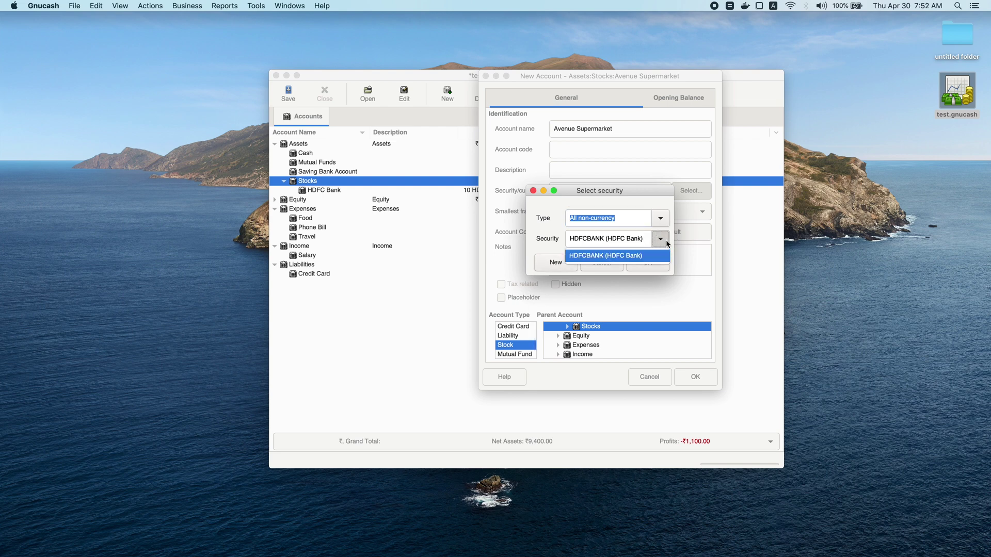
pyautogui.click(665, 223)
pyautogui.click(665, 223)
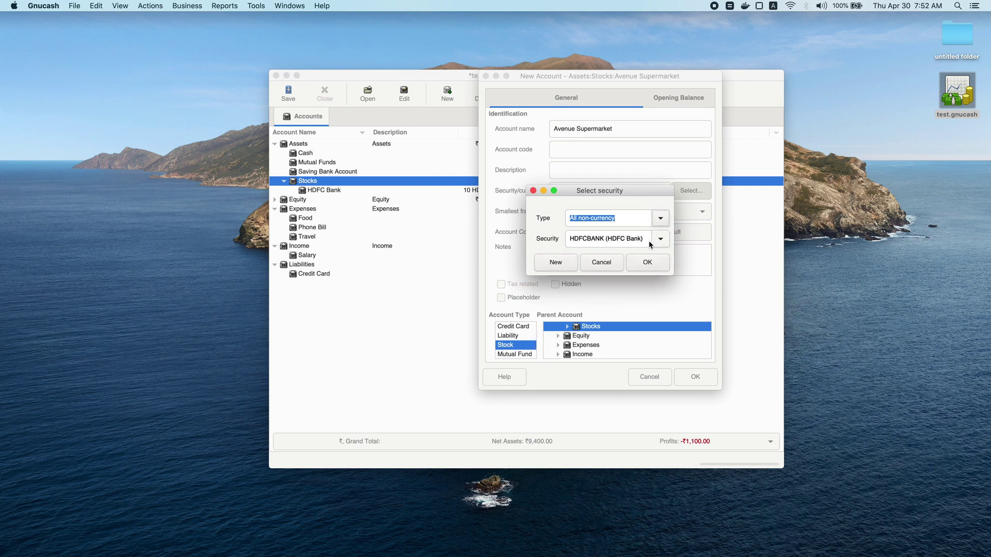
pyautogui.click(550, 262)
pyautogui.write('Aven')
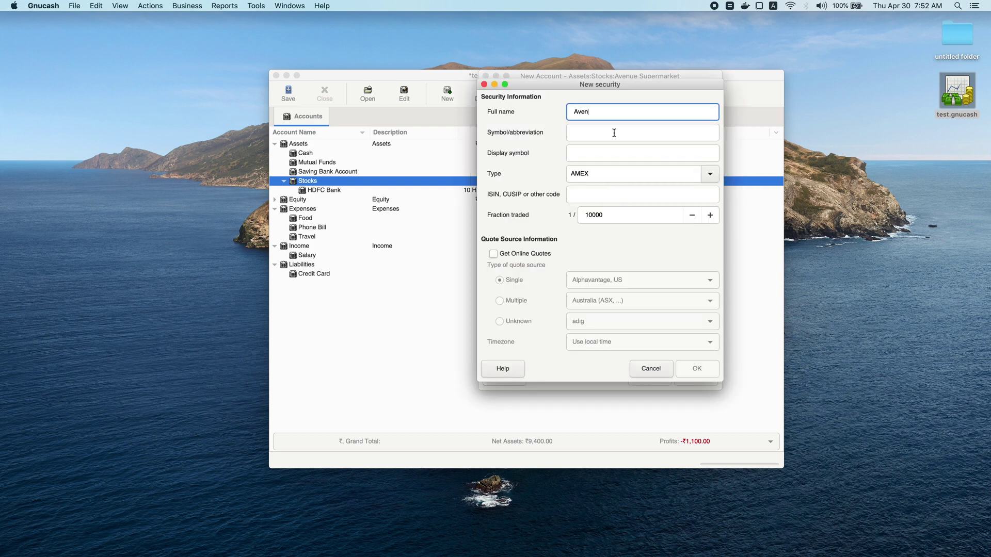
pyautogui.write('ue Supermarket')
pyautogui.click(614, 133)
pyautogui.write('DMART')
pyautogui.click(614, 155)
pyautogui.write('DMART')
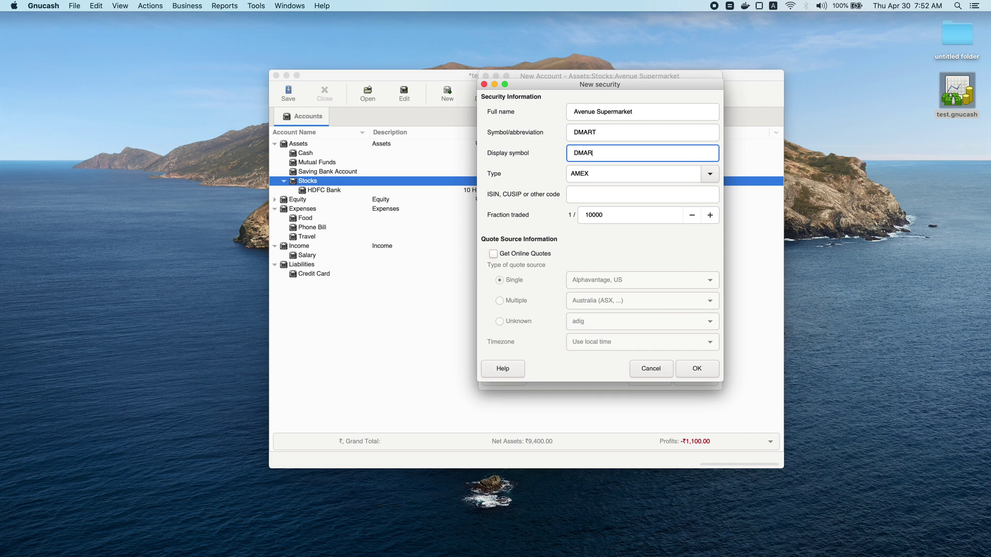
# Set the security's type to NASDAQ, reduce its fraction traded to 1, and save the security
pyautogui.click(701, 176)
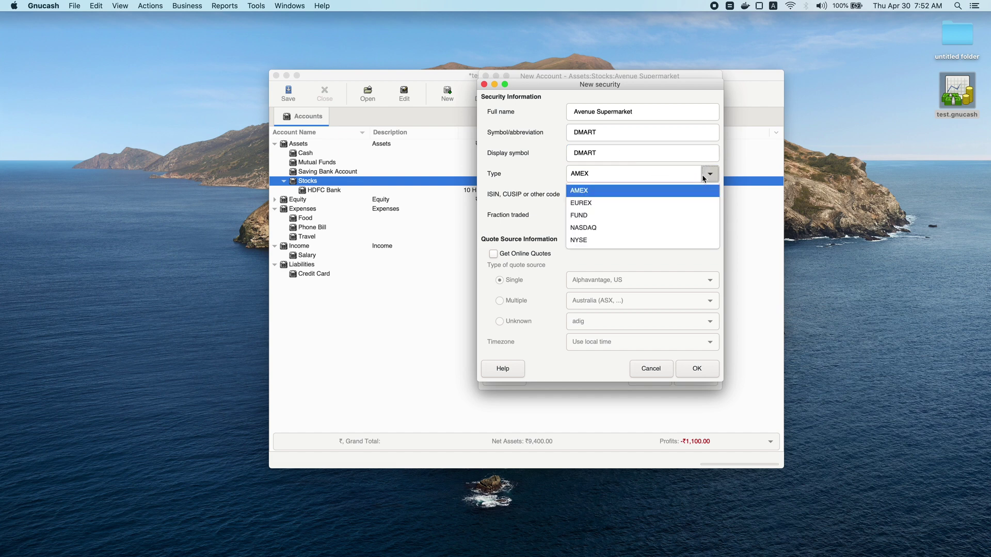
pyautogui.click(643, 232)
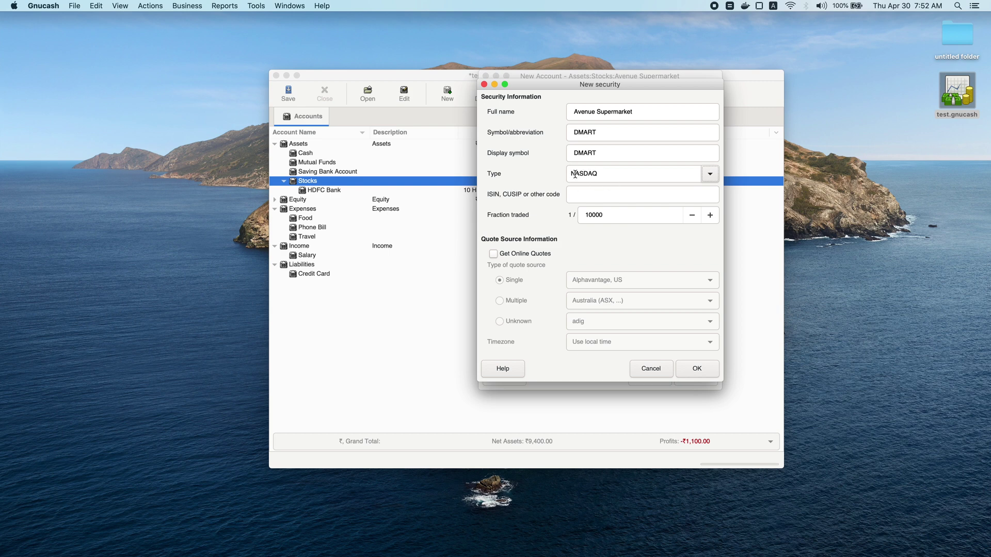
pyautogui.moveTo(589, 215); pyautogui.dragTo(661, 217)
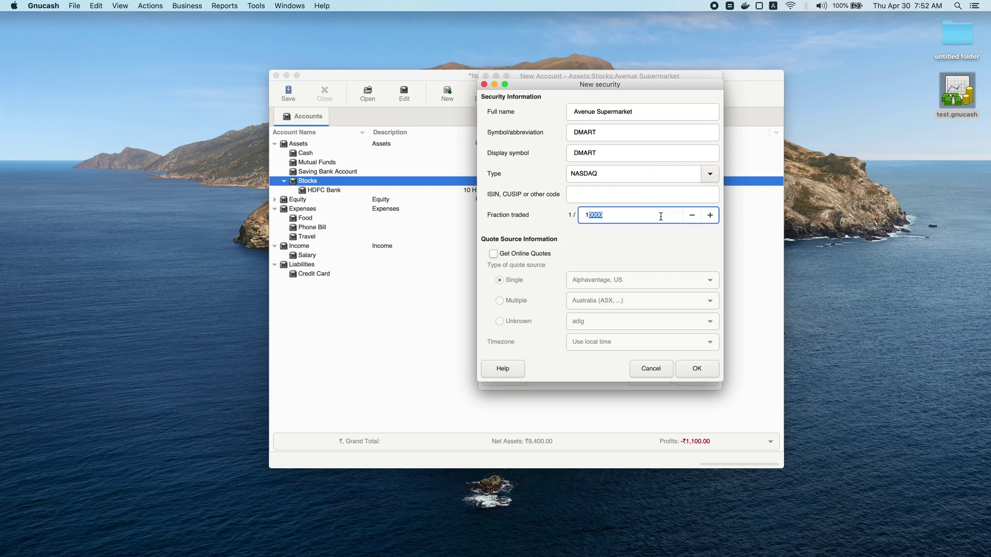
pyautogui.press('BackSpace')
pyautogui.click(697, 370)
# Assign the DMART security to the Avenue Supermarket account and create the account
pyautogui.click(644, 264)
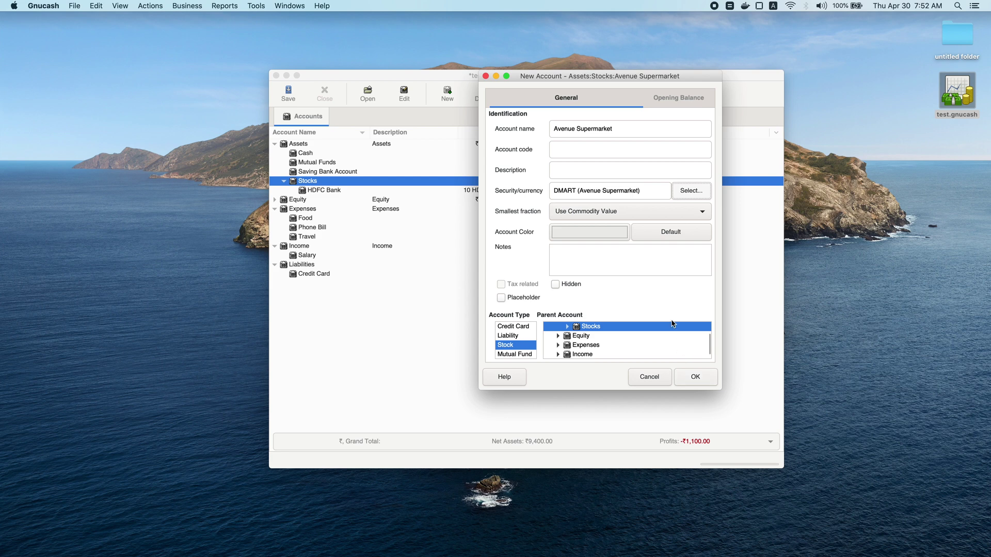
pyautogui.click(708, 377)
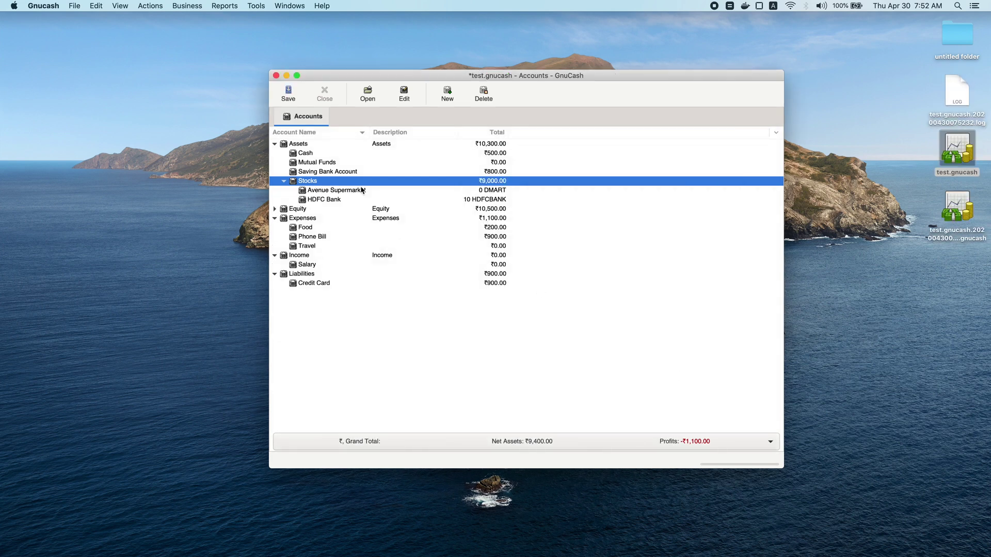
pyautogui.click(364, 192)
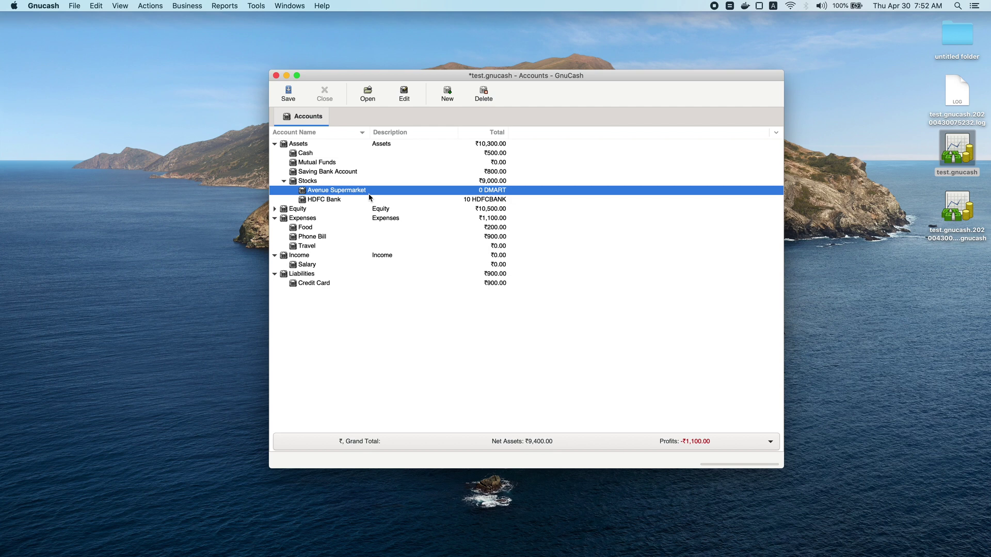
# Open the Avenue Supermarket account register and start a Purchase transaction transferring from Assets:Saving Bank Account
pyautogui.doubleClick(317, 193)
pyautogui.press('Tab')
pyautogui.press('Tab')
pyautogui.write('Purchase')
pyautogui.press('Tab')
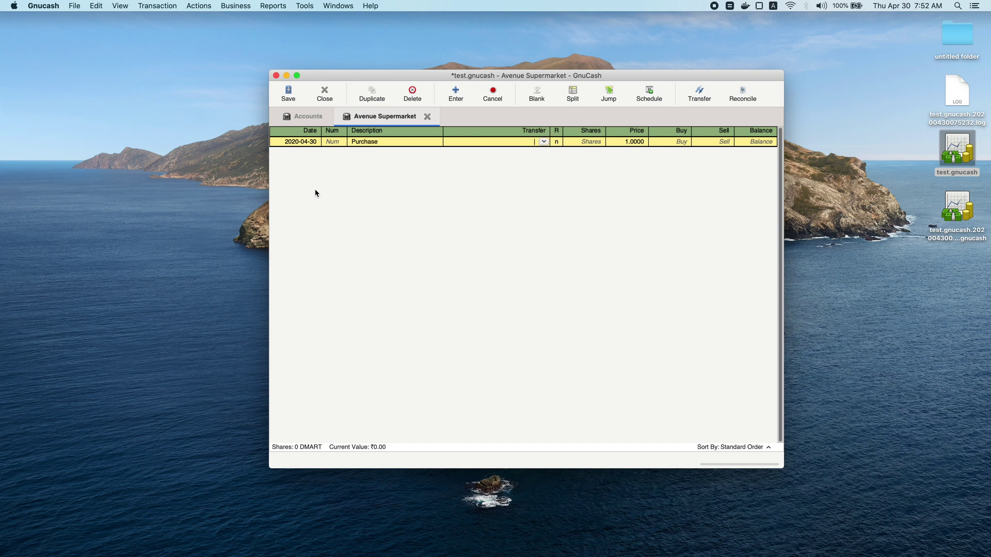
pyautogui.press('Down')
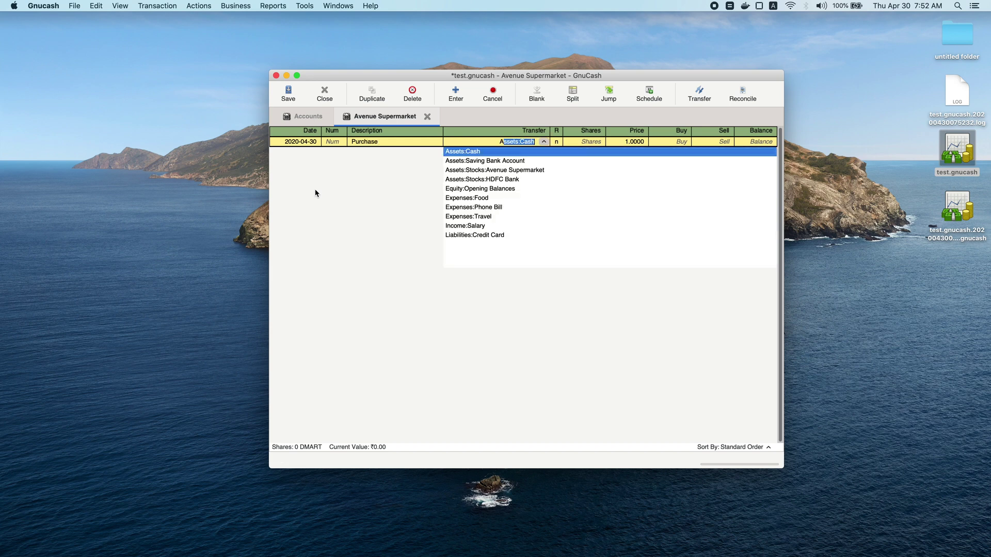
pyautogui.press('Down')
pyautogui.press('Tab')
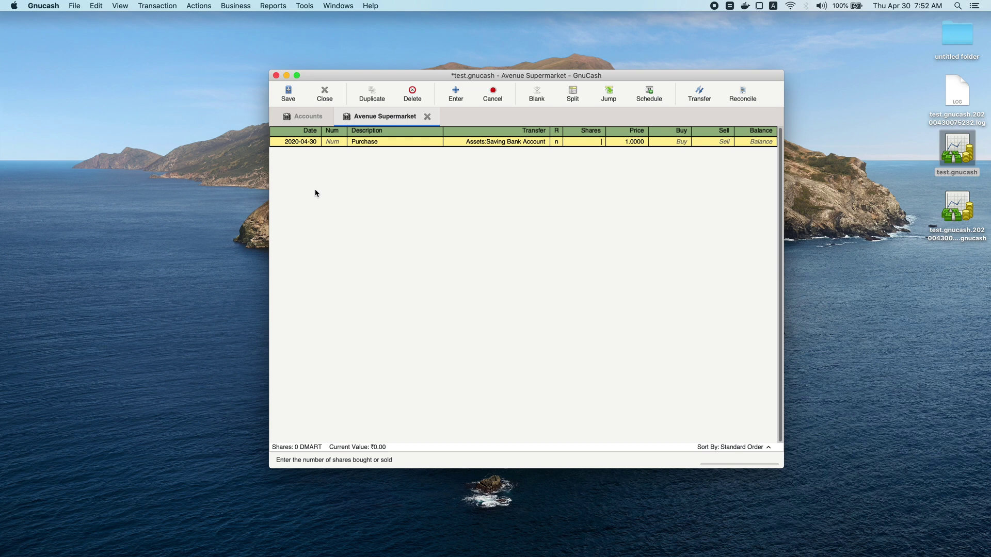
# Enter 5 shares at a price of 2000 for the Avenue Supermarket purchase and record the transaction
pyautogui.write('5')
pyautogui.press('Tab')
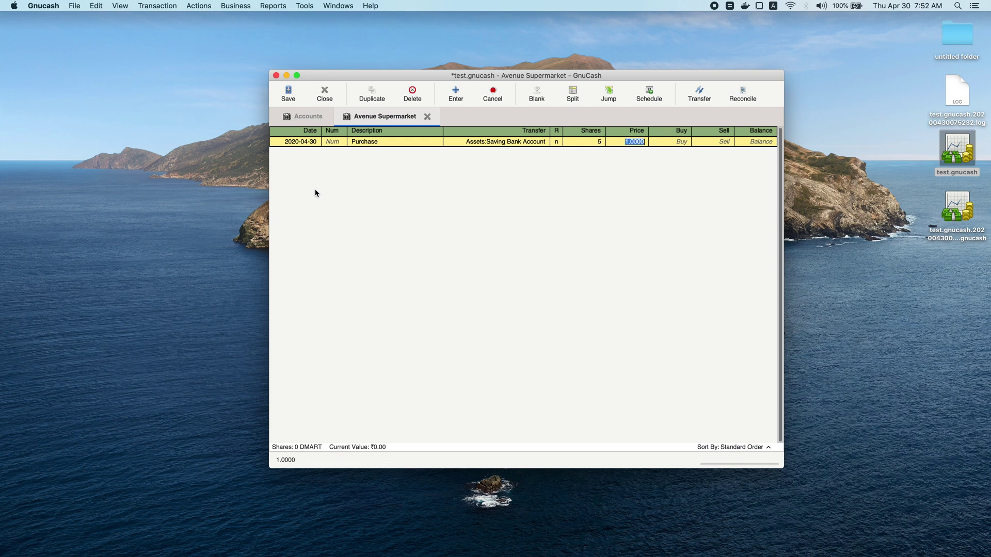
pyautogui.write('2000')
pyautogui.press('Tab')
pyautogui.press('Return')
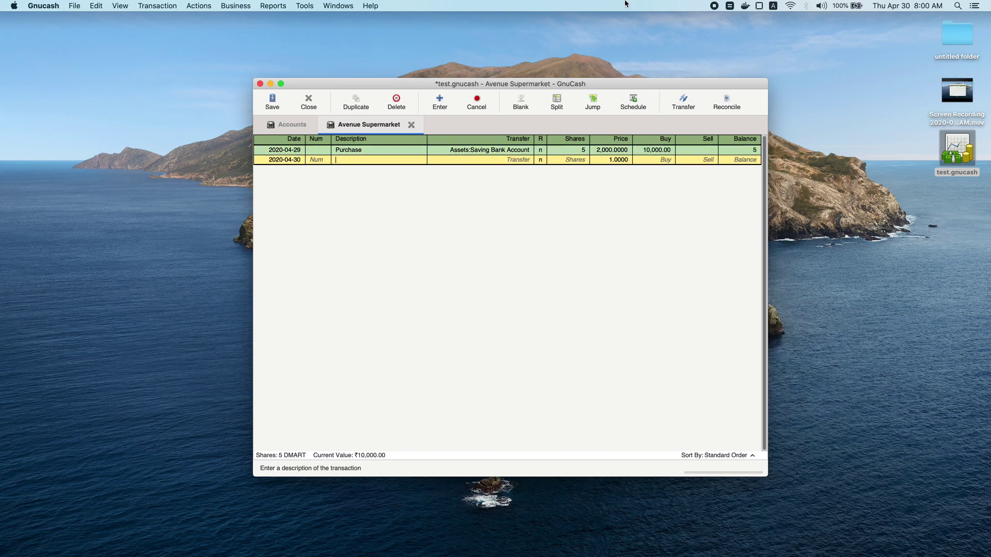
# Review the stock balances in the account tree and the recorded purchases in the Avenue Supermarket and HDFC Bank registers
pyautogui.click(277, 124)
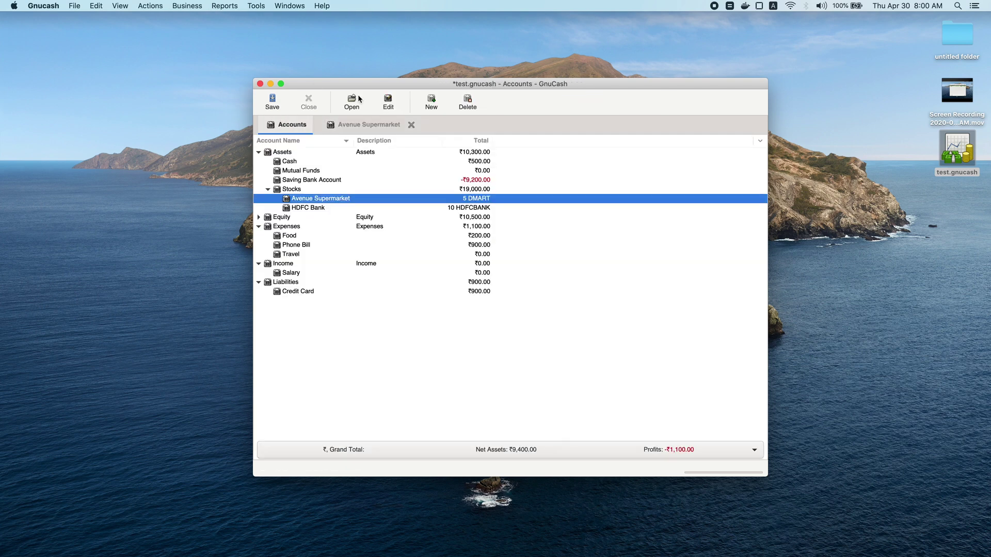
pyautogui.click(386, 190)
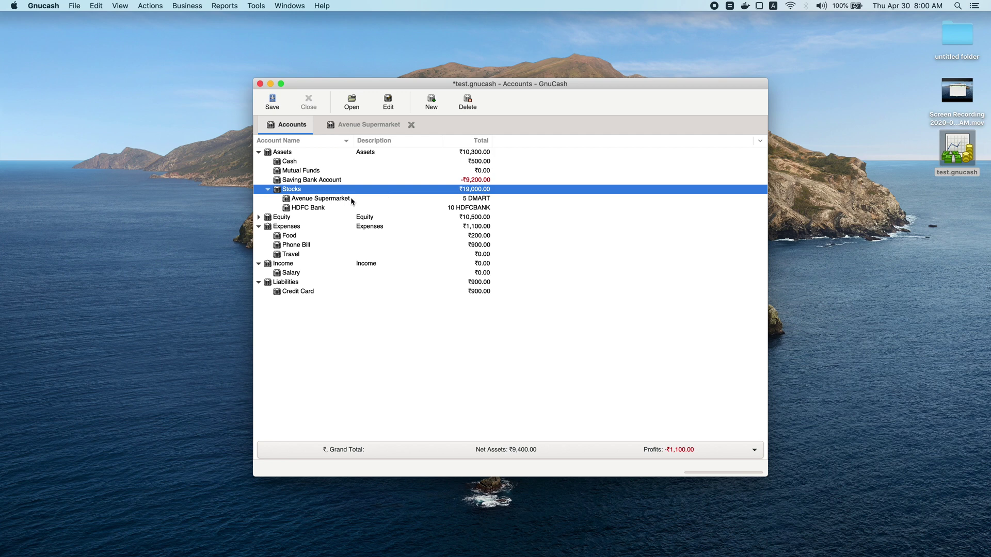
pyautogui.click(336, 200)
pyautogui.click(304, 201)
pyautogui.doubleClick(304, 202)
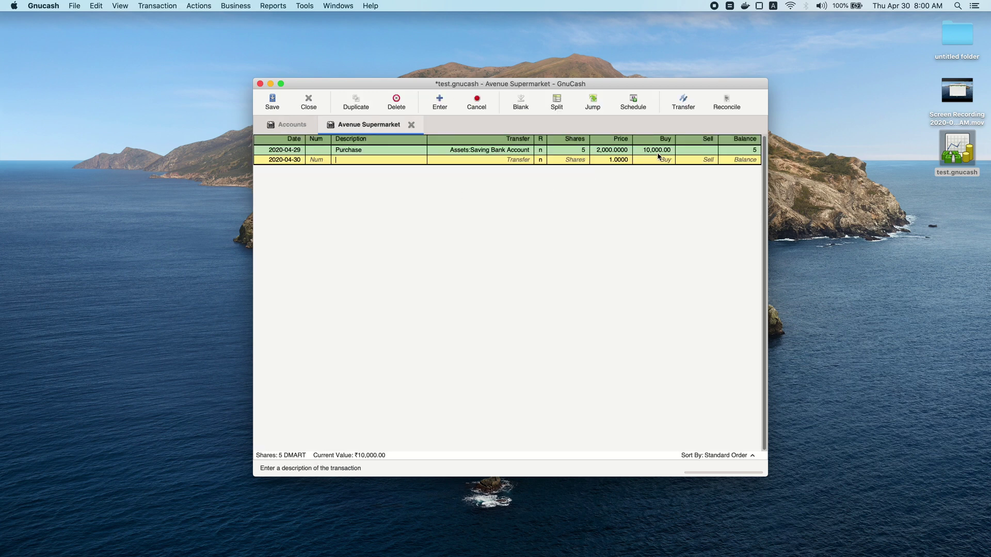
pyautogui.click(292, 124)
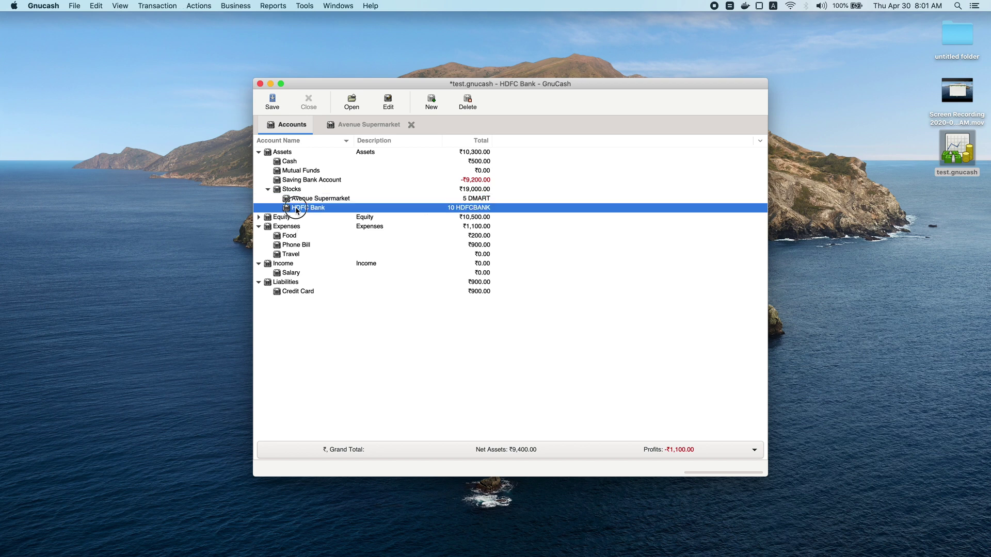
pyautogui.doubleClick(297, 211)
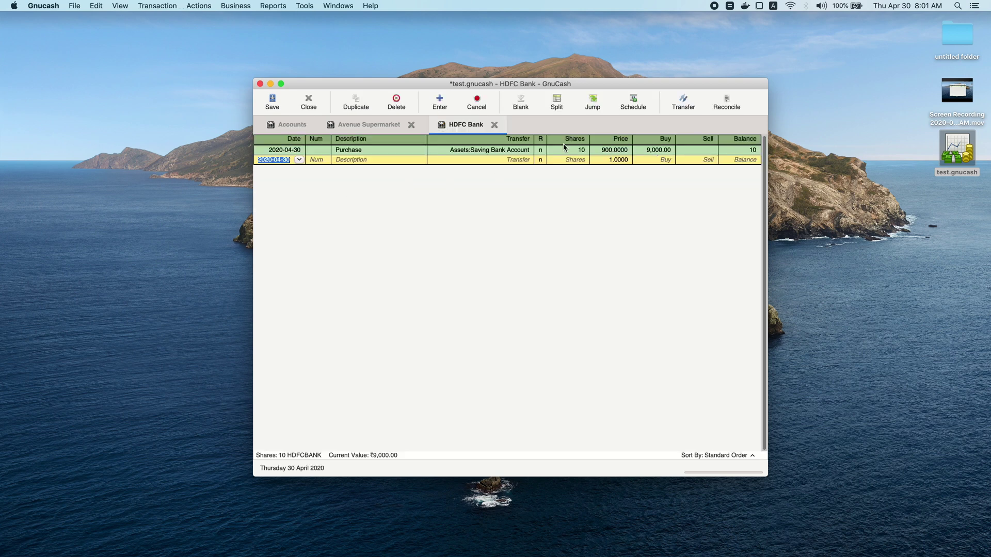
pyautogui.click(305, 125)
pyautogui.click(392, 191)
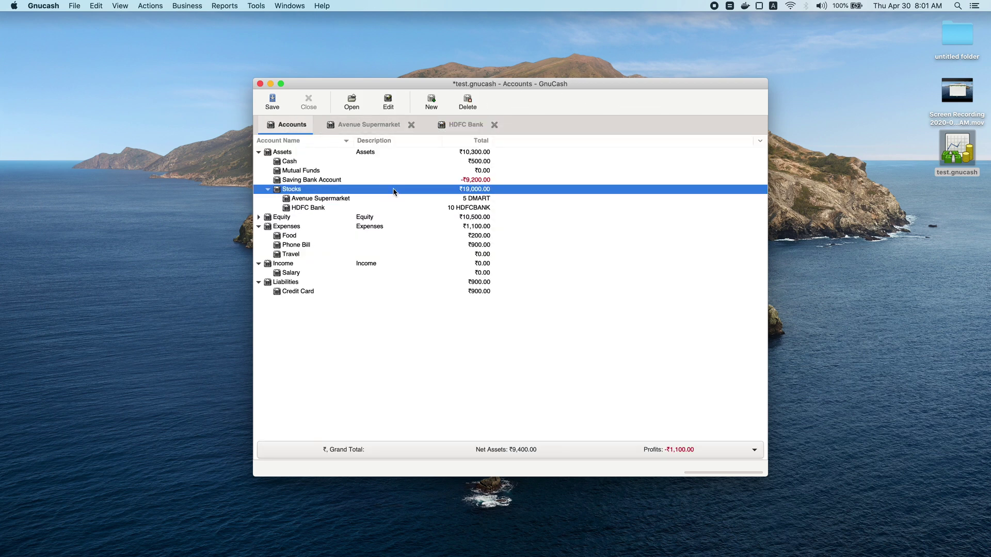
# Start a second Purchase transaction in the Avenue Supermarket register, transferring from Assets:Saving Bank Account, for 1 share
pyautogui.click(378, 125)
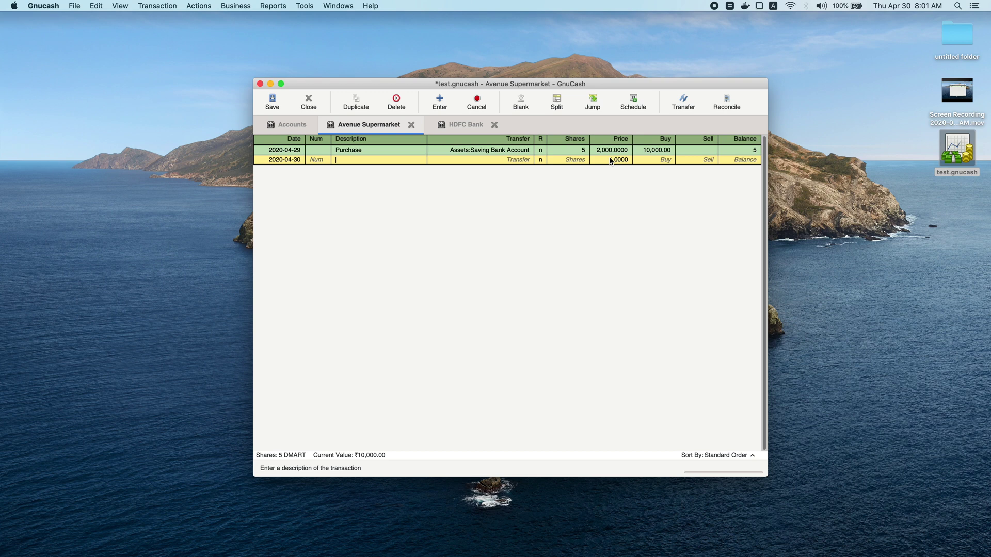
pyautogui.write('Pu')
pyautogui.press('Tab')
pyautogui.hotkey('shift', 'Tab')
pyautogui.hotkey('shift', 'Tab')
pyautogui.write('1')
pyautogui.press('Tab')
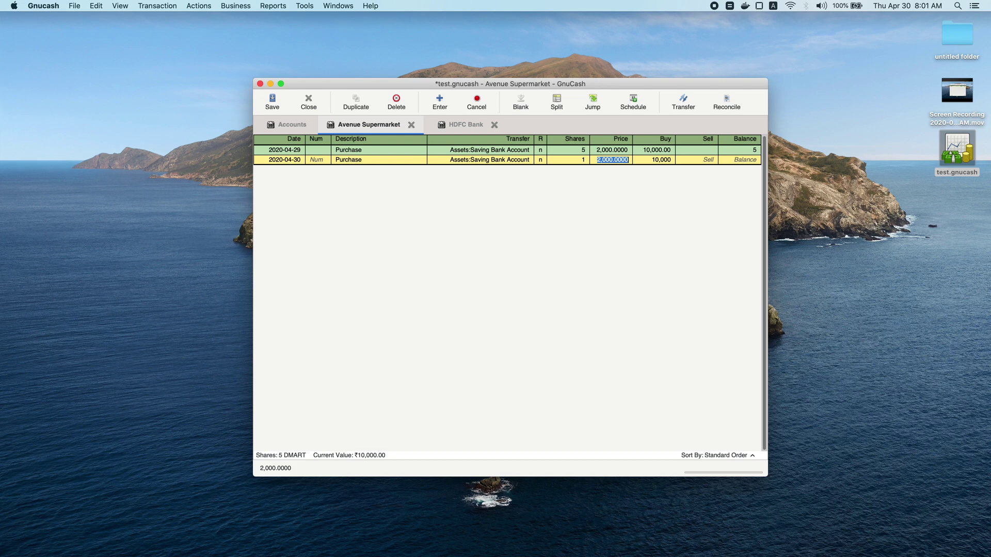
# Clear the new purchase's price, set its buy amount to 1,000 and record the transaction
pyautogui.press('BackSpace')
pyautogui.press('Tab')
pyautogui.write('1')
pyautogui.press('Tab')
pyautogui.press('Return')
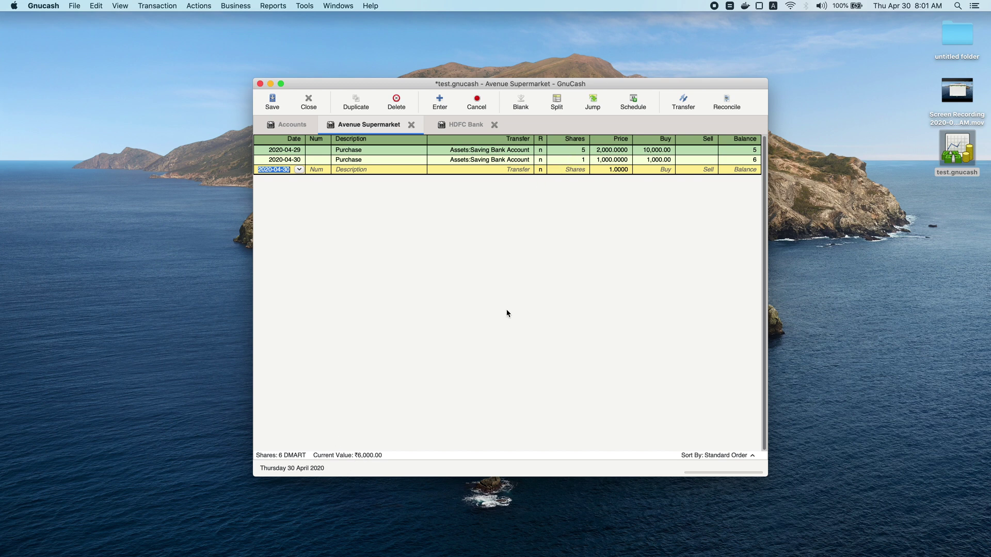
# Examine how the new share price affects the Stocks total, comparing the account tree with both stock registers
pyautogui.click(607, 162)
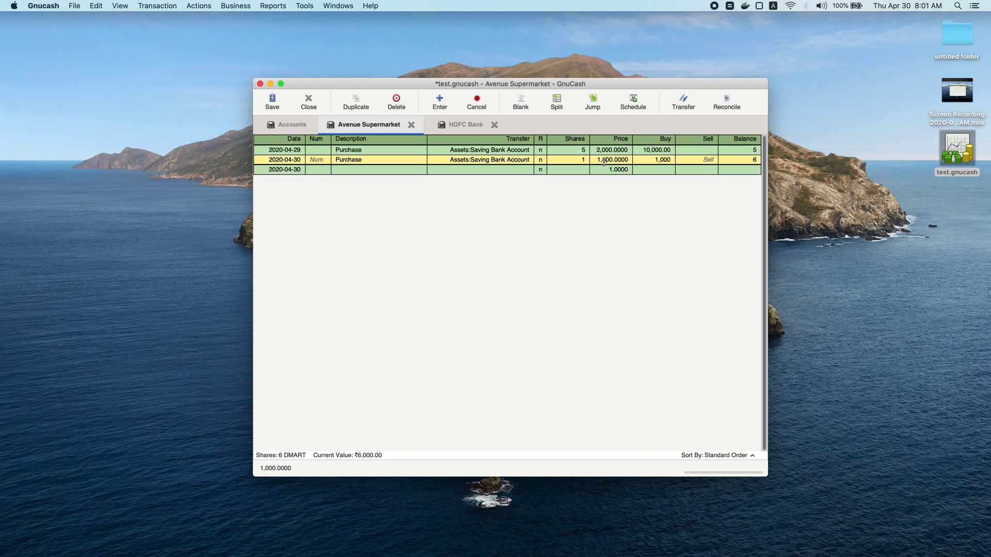
pyautogui.click(292, 125)
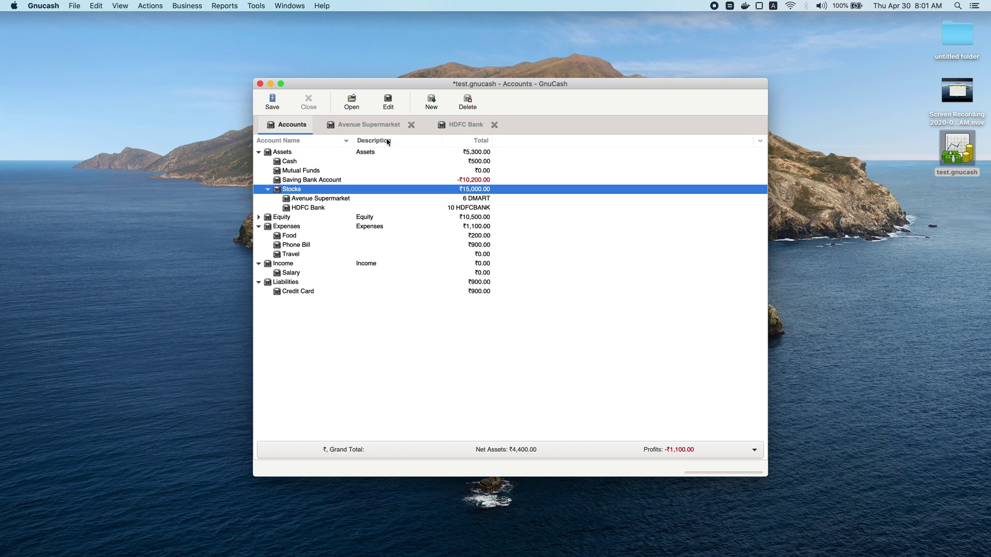
pyautogui.click(441, 199)
pyautogui.click(374, 131)
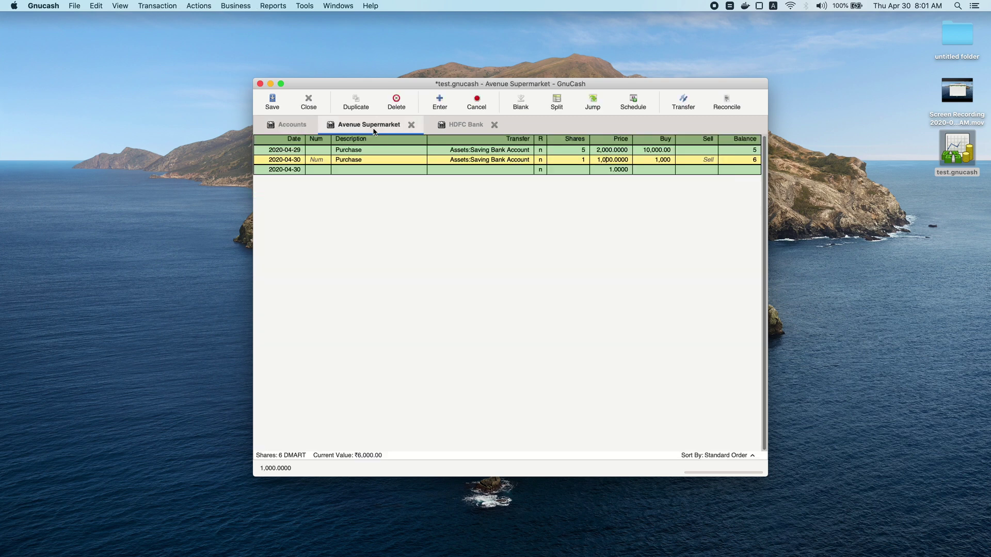
pyautogui.click(467, 124)
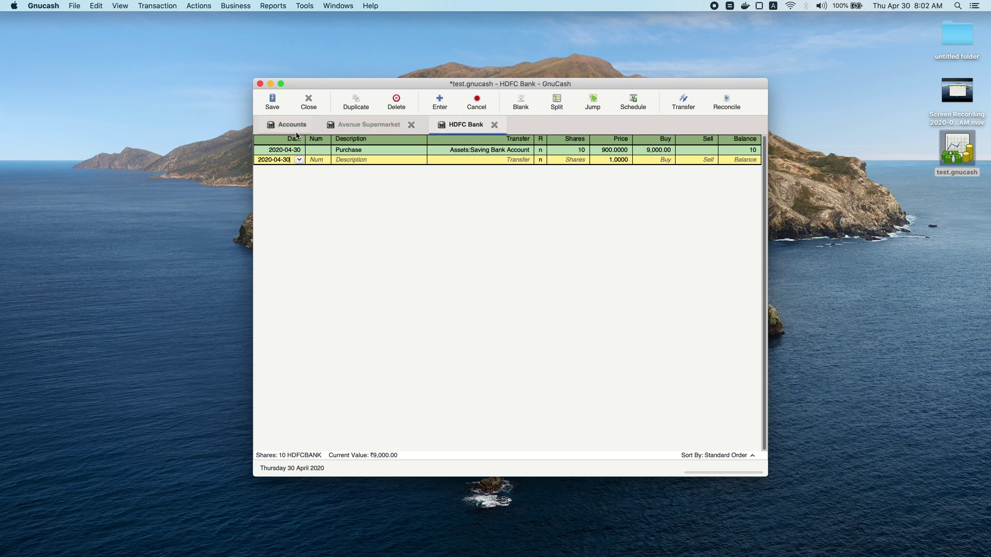
pyautogui.click(293, 130)
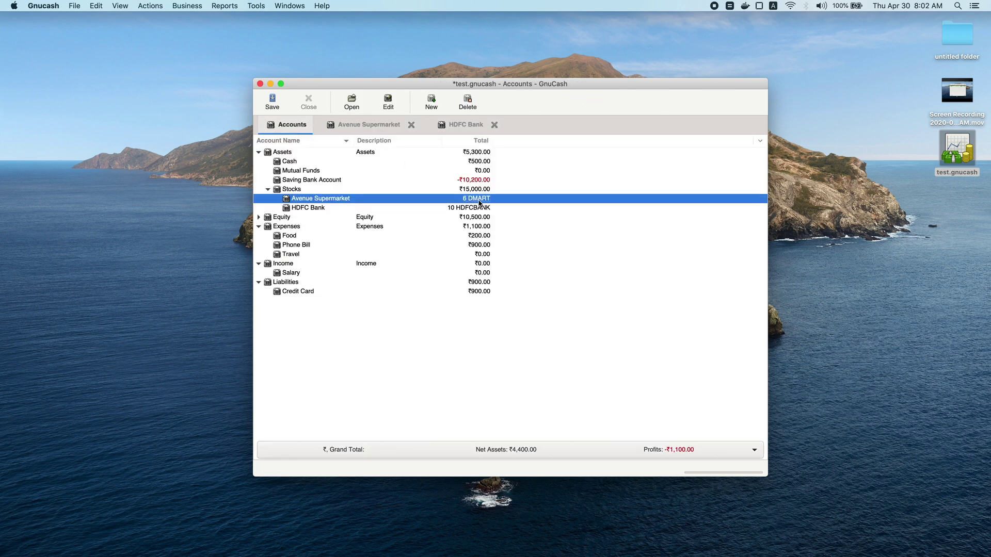
pyautogui.click(464, 190)
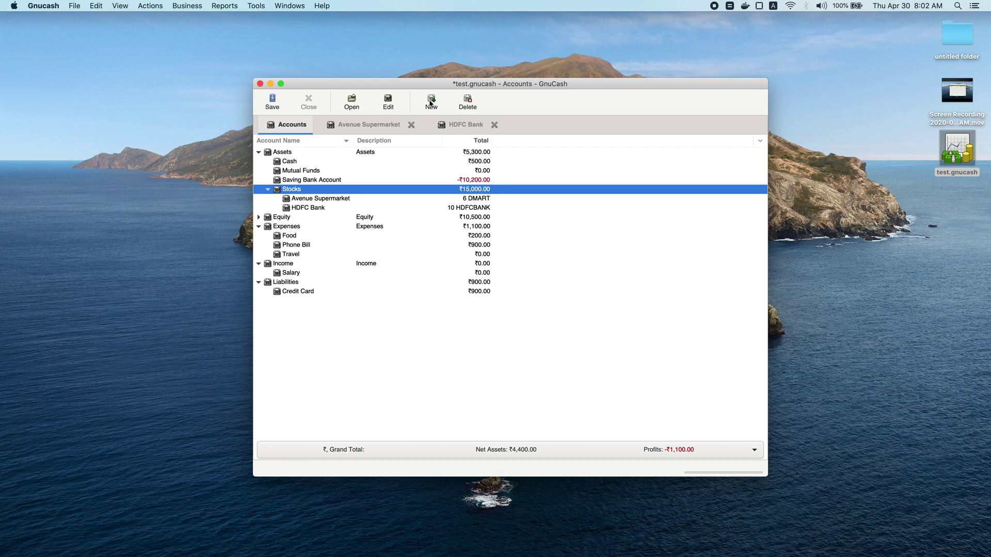
# Open the Security Editor, list the NASDAQ securities, check the Avenue Supermarket security's details and close the editor
pyautogui.click(257, 6)
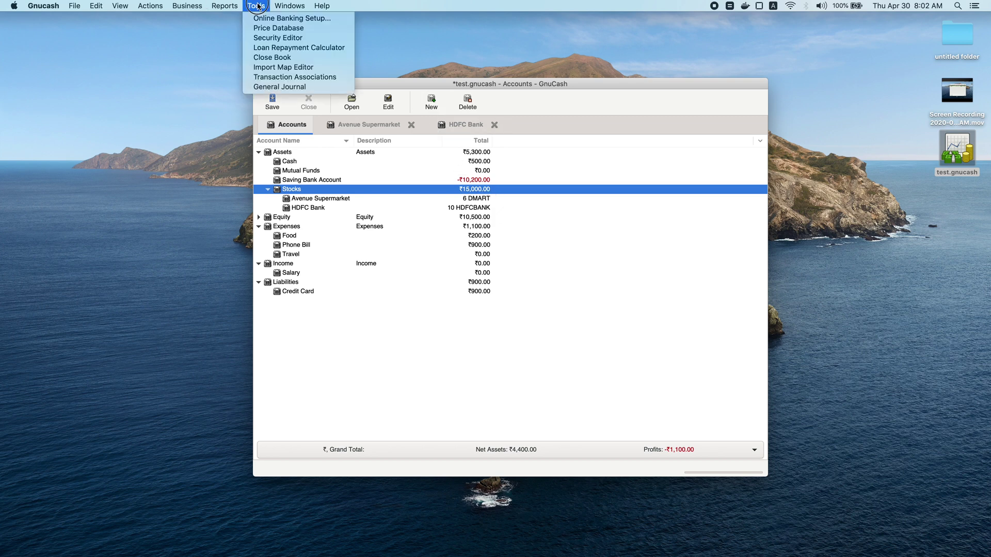
pyautogui.click(261, 39)
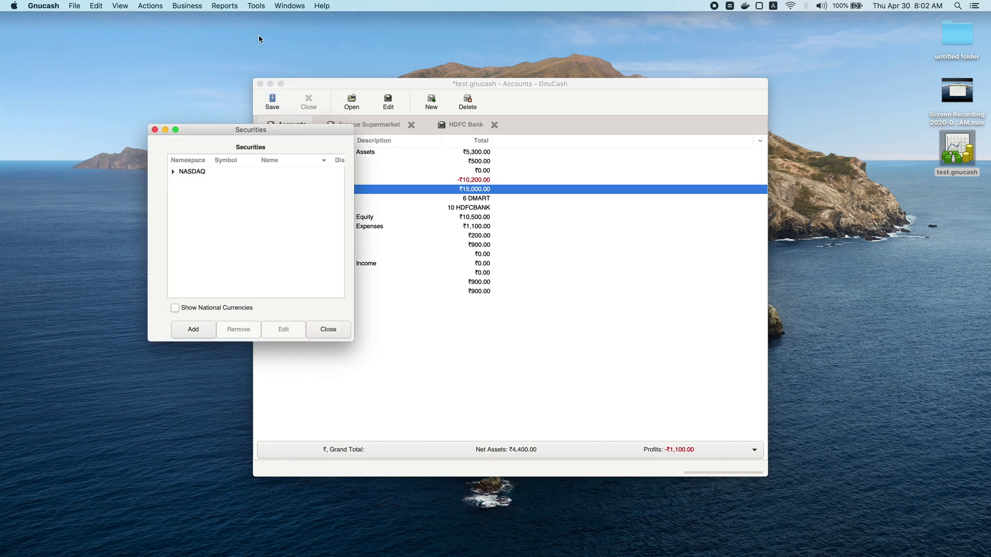
pyautogui.moveTo(223, 133); pyautogui.dragTo(717, 155)
pyautogui.click(668, 193)
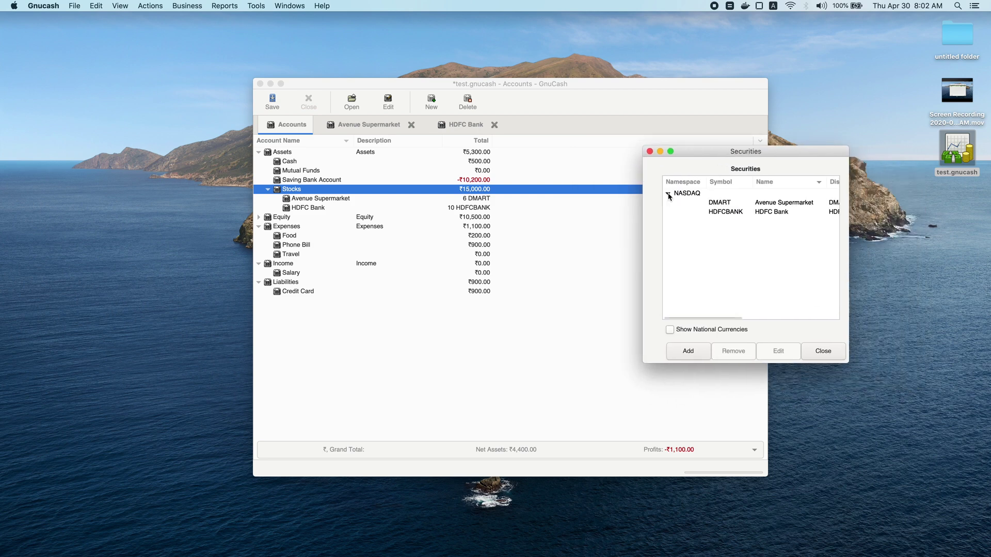
pyautogui.click(745, 203)
pyautogui.click(779, 351)
pyautogui.click(796, 396)
pyautogui.click(650, 151)
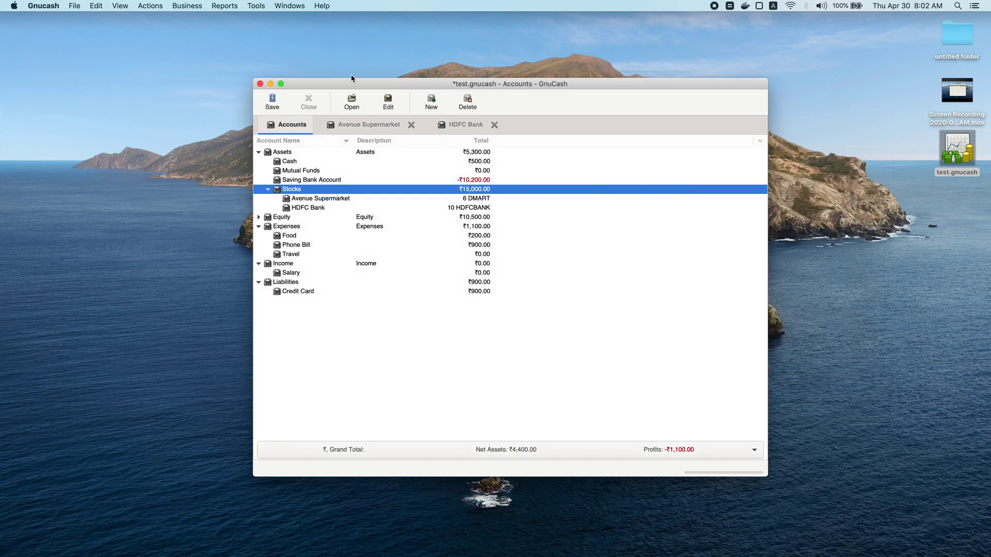
# Open the Price Database and compare the DMART price entries dated 2020-04-30 and 2020-04-29
pyautogui.click(256, 6)
pyautogui.click(256, 28)
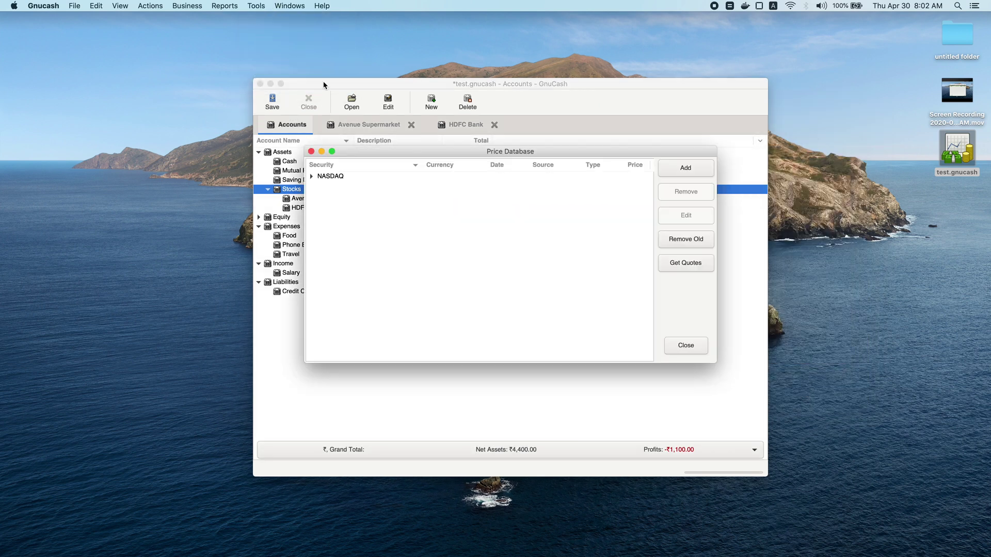
pyautogui.click(312, 176)
pyautogui.click(320, 185)
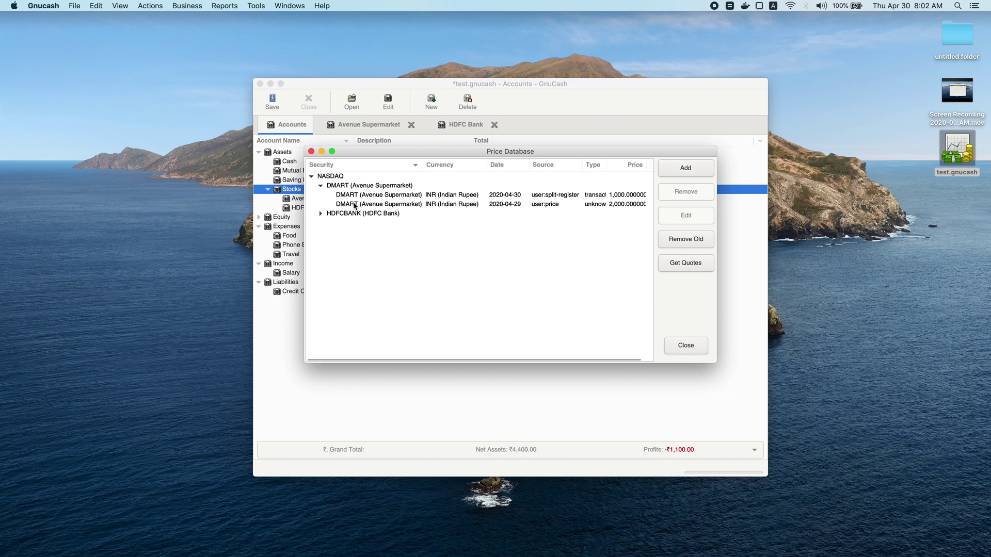
pyautogui.click(357, 196)
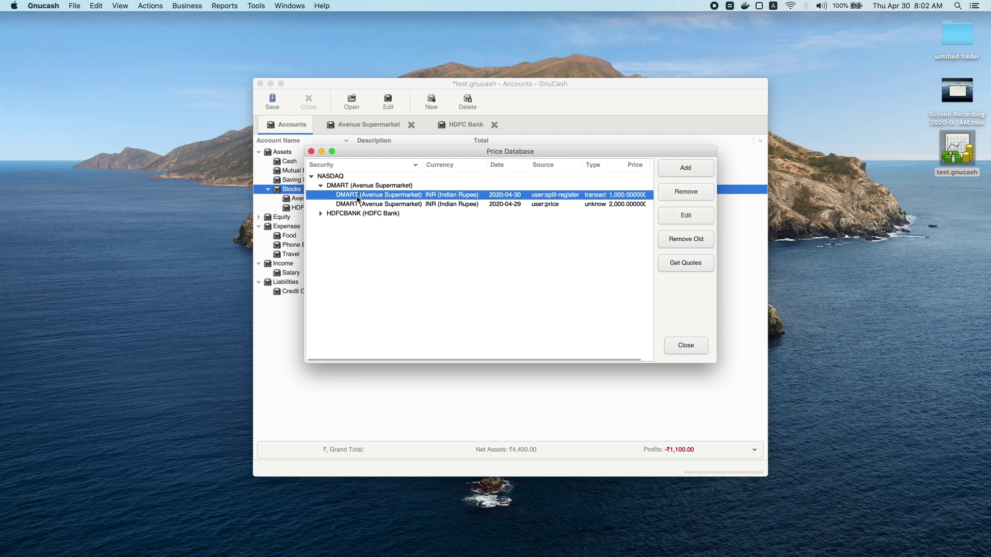
pyautogui.click(522, 205)
pyautogui.click(514, 196)
pyautogui.click(522, 204)
pyautogui.click(515, 196)
pyautogui.click(691, 169)
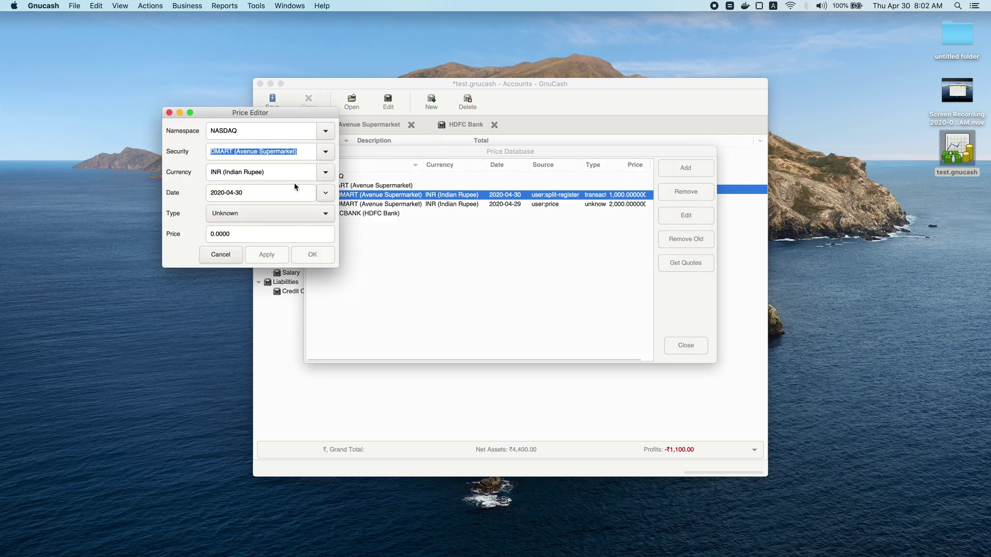
pyautogui.click(326, 192)
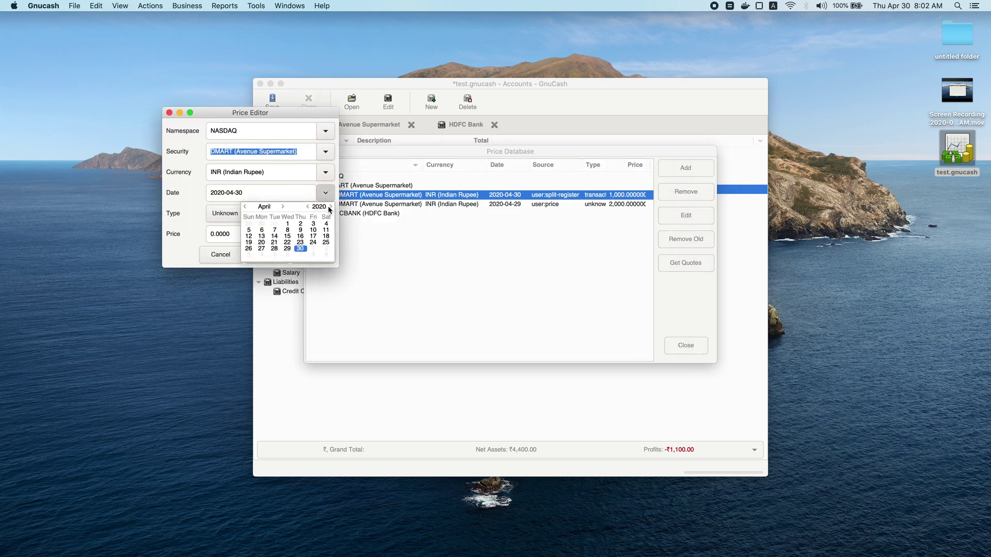
pyautogui.click(315, 244)
pyautogui.click(263, 168)
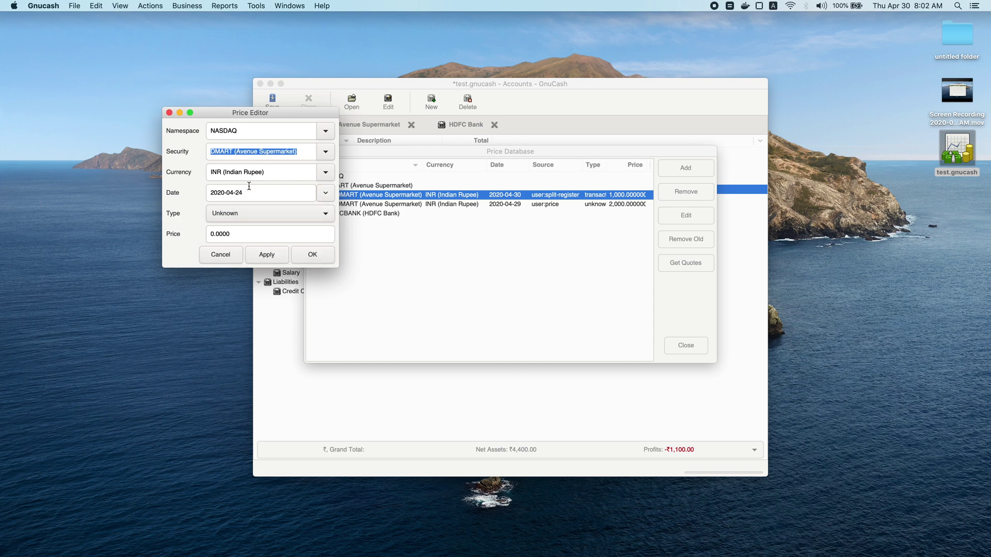
pyautogui.click(209, 234)
pyautogui.write('111')
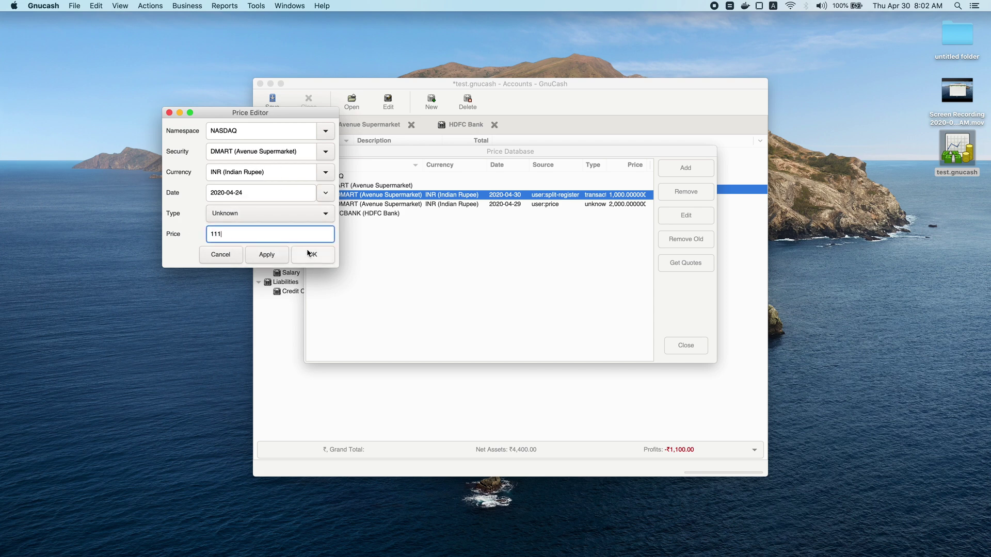
pyautogui.click(225, 256)
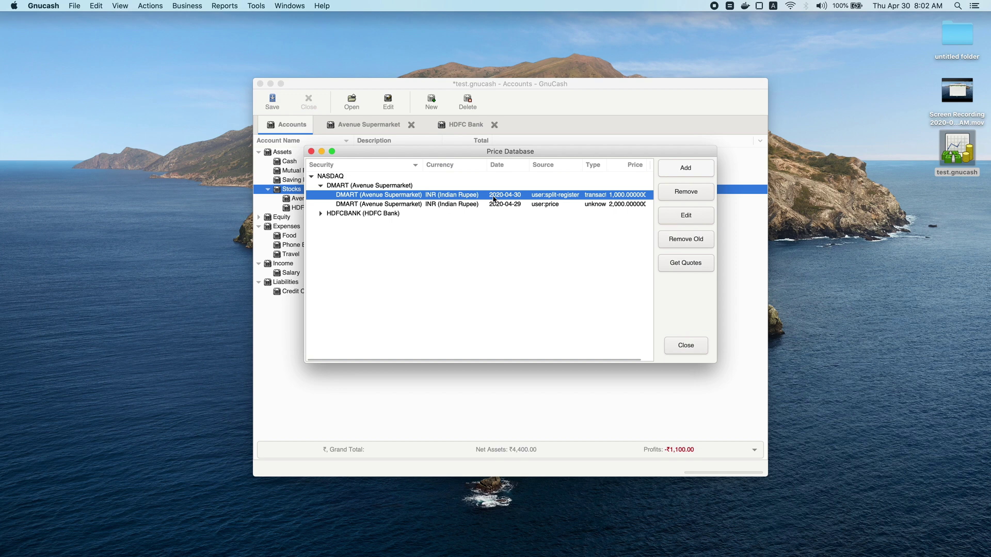
# Close the Price Database, then review the HDFC Bank and Avenue Supermarket registers and close both
pyautogui.click(312, 152)
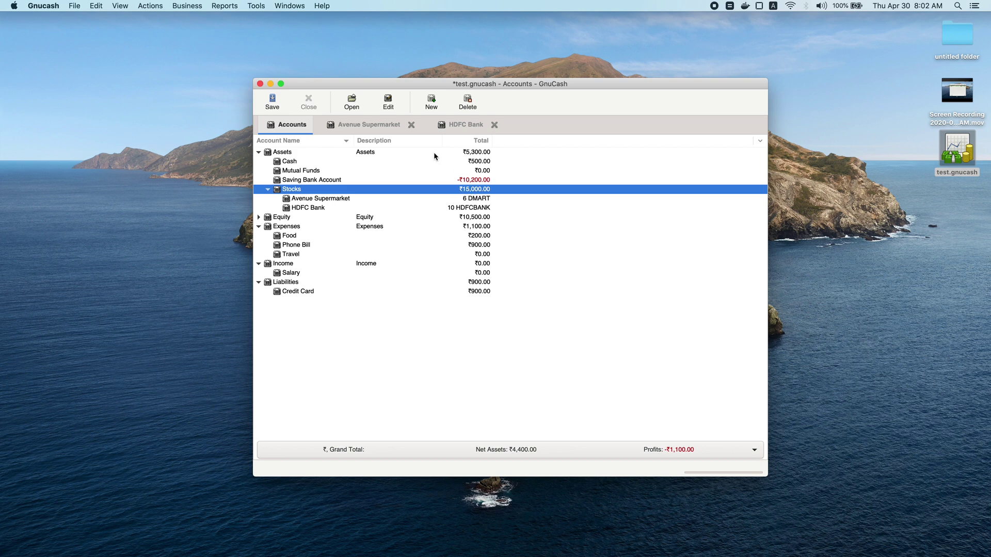
pyautogui.click(411, 125)
pyautogui.click(347, 128)
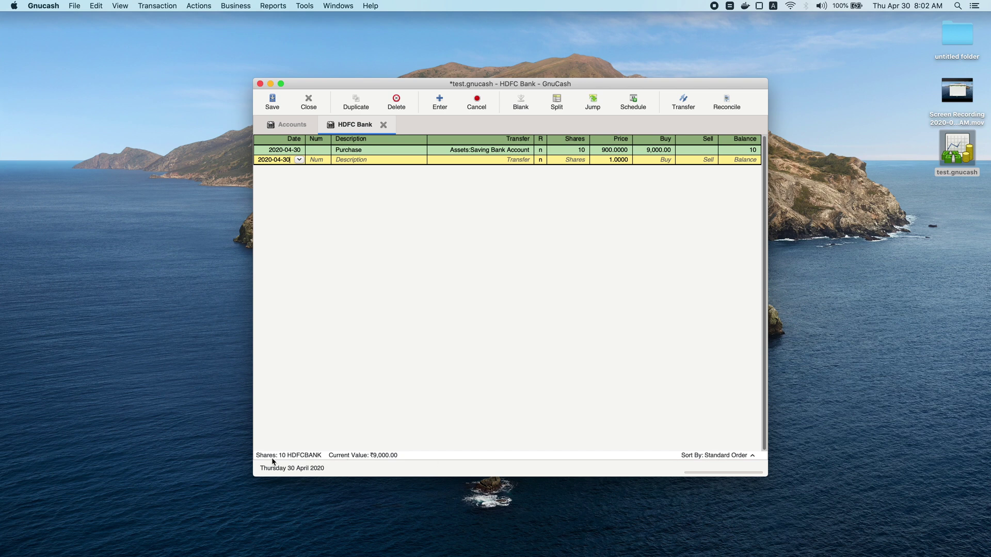
pyautogui.click(293, 125)
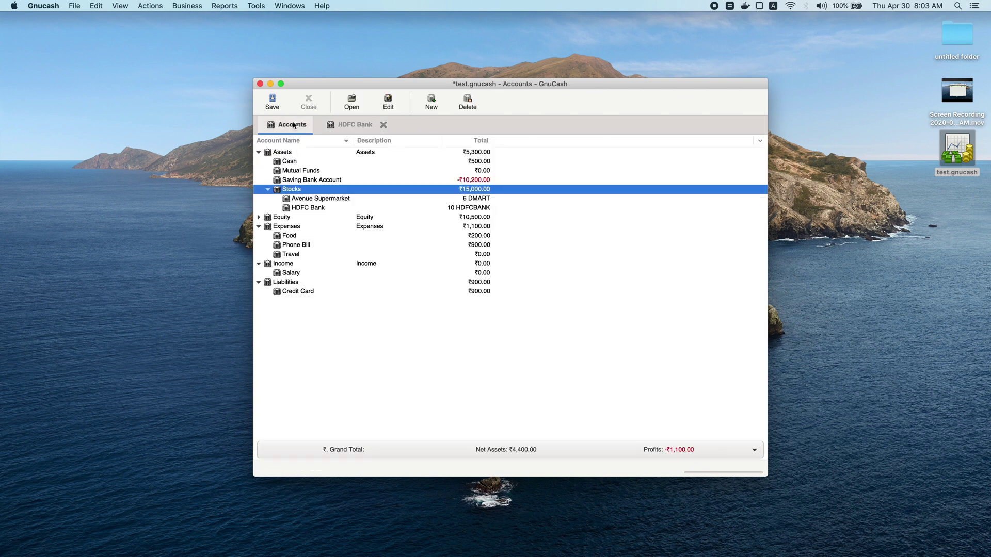
pyautogui.doubleClick(308, 198)
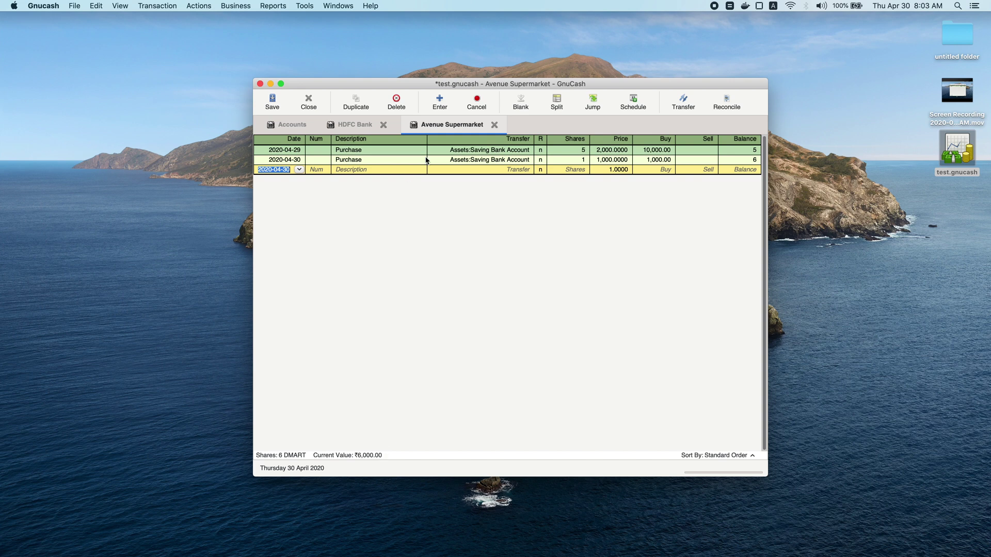
pyautogui.click(495, 127)
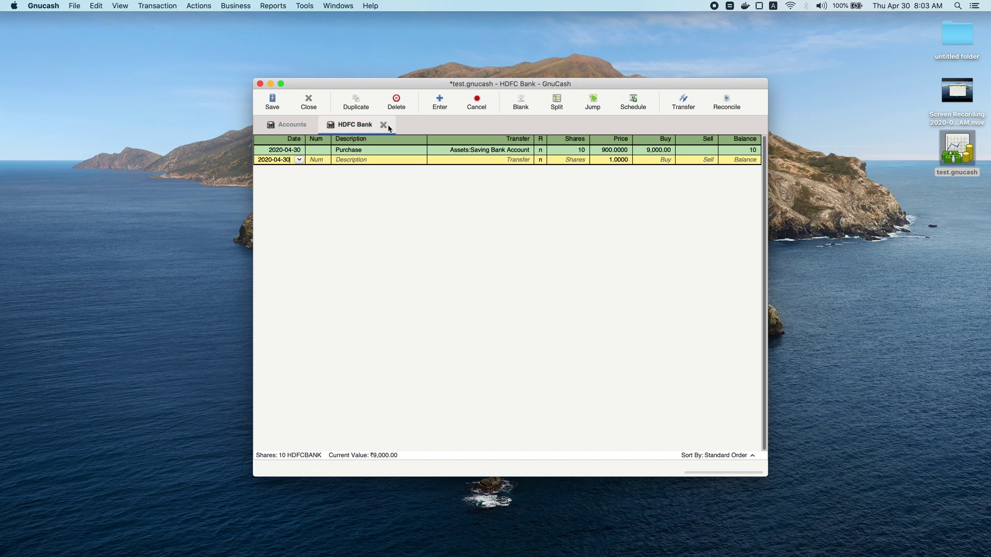
pyautogui.click(383, 126)
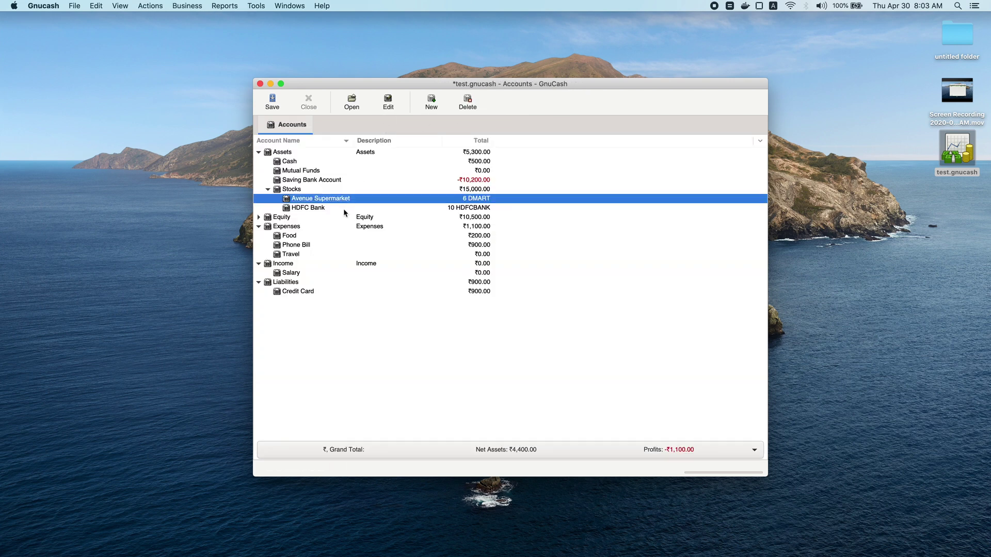
# Save the book, then start a new Mutual Fund type account named UTI Nifty 50 under Mutual Funds
pyautogui.click(302, 172)
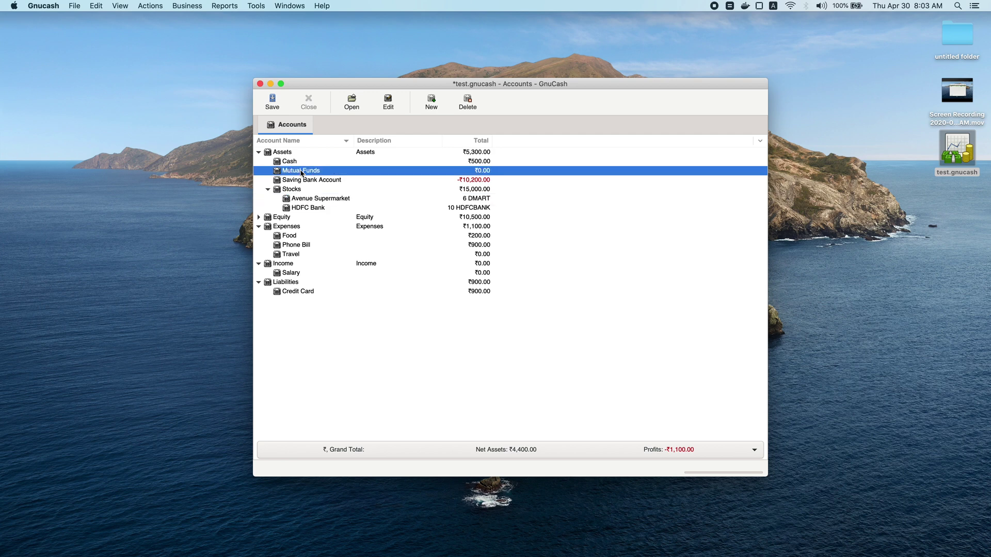
pyautogui.press('super+s')
pyautogui.rightClick(302, 172)
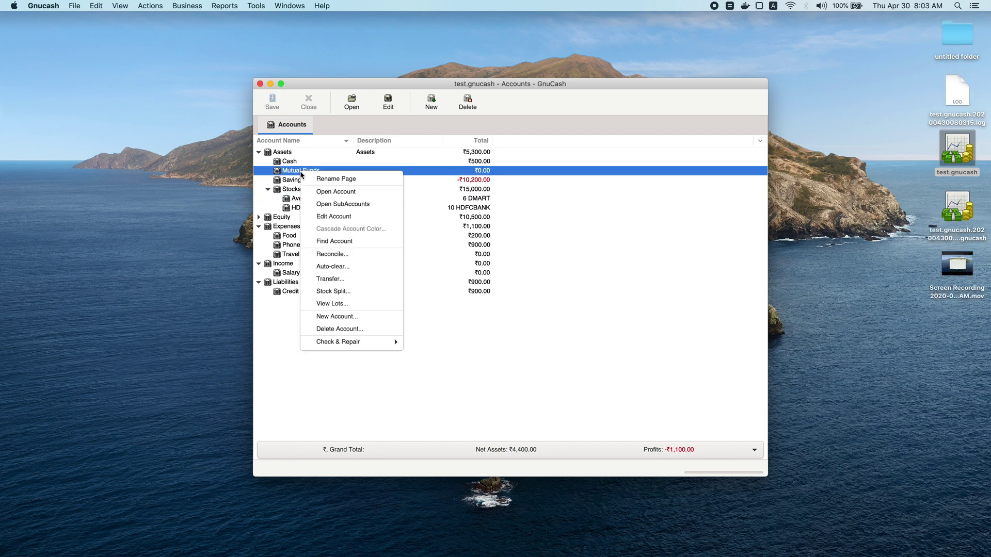
pyautogui.click(359, 317)
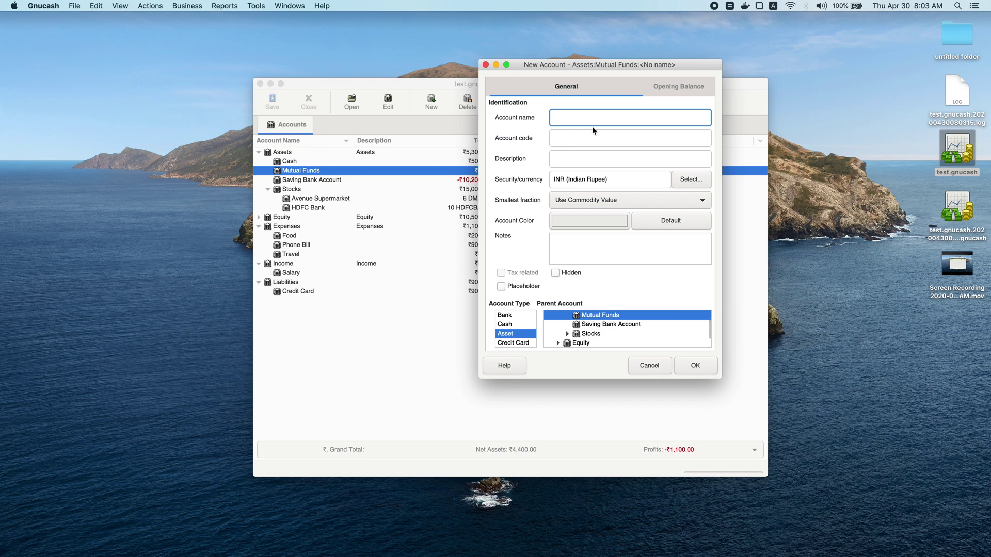
pyautogui.scroll(-2, 528, 333)
pyautogui.scroll(-1, 528, 333)
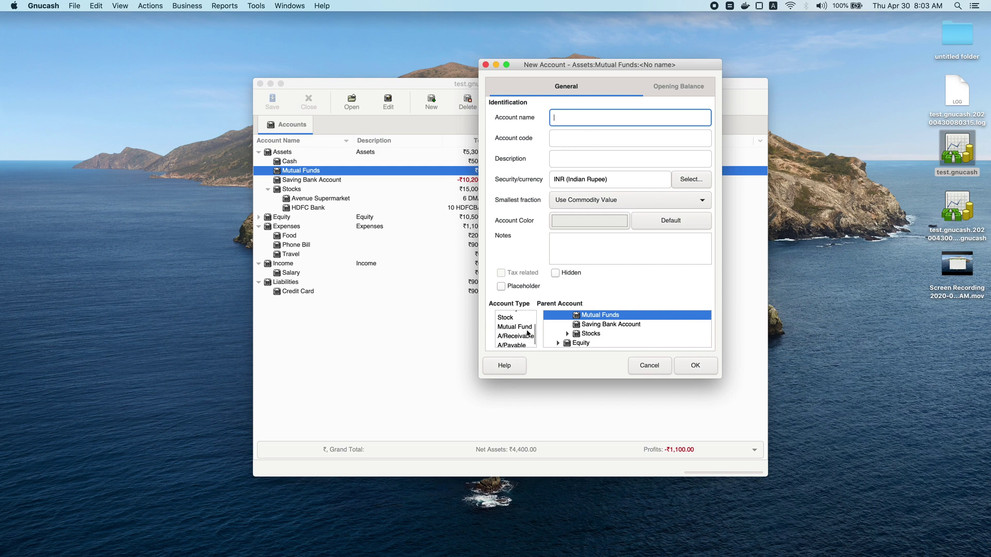
pyautogui.click(523, 328)
pyautogui.click(589, 117)
pyautogui.write('UTI Nify')
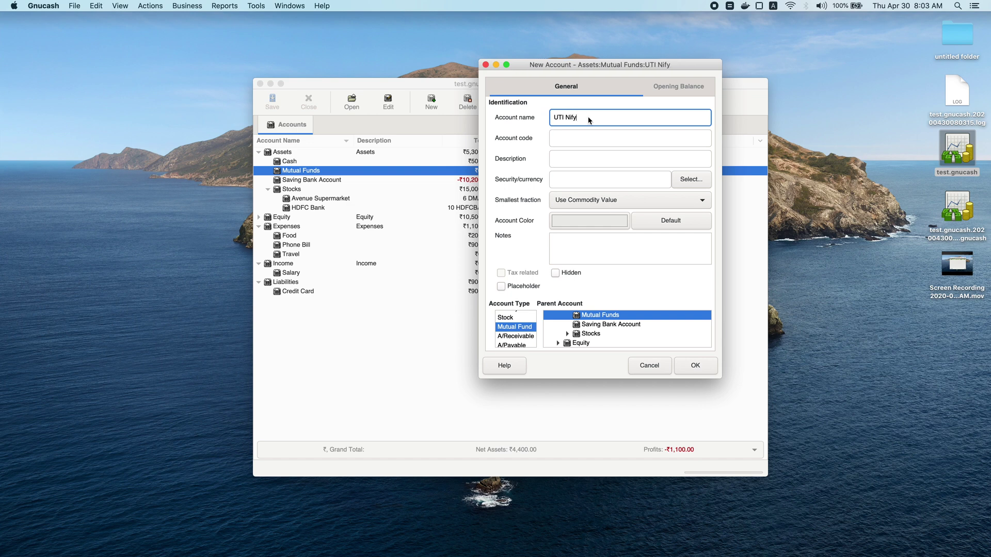
pyautogui.press('BackSpace')
pyautogui.write('ty 50')
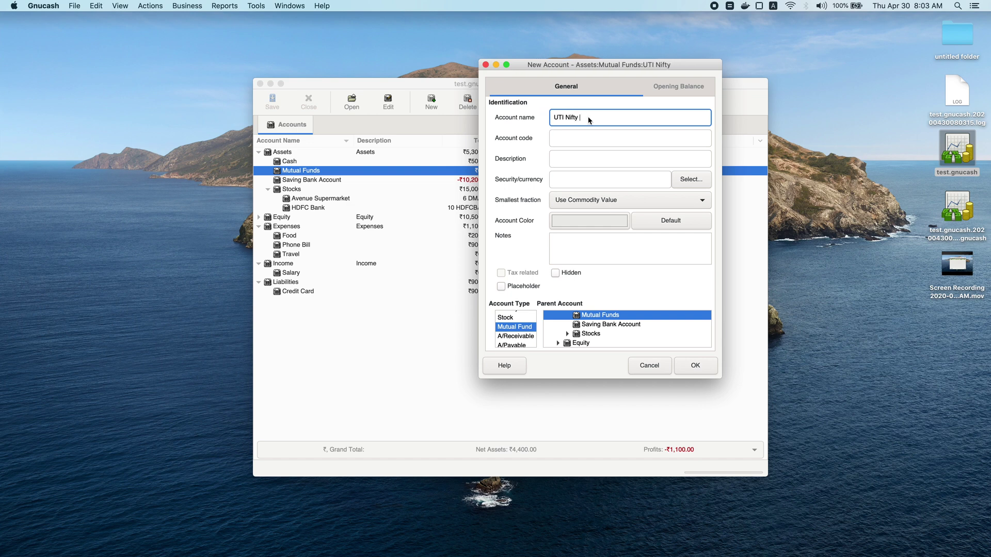
# Start a new security for the account with full name UTI Nifty 50, display symbol UTIN50 and type FUND
pyautogui.click(688, 179)
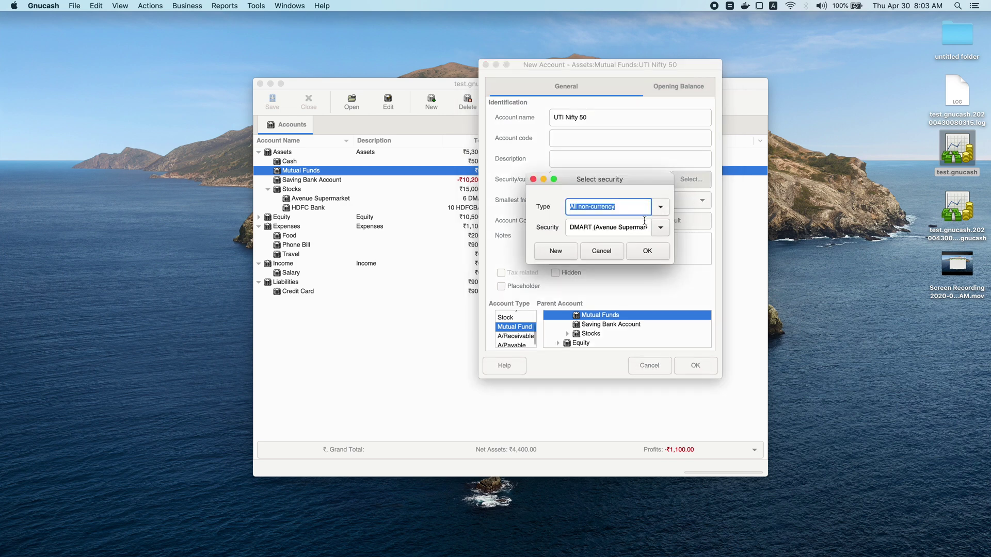
pyautogui.click(557, 252)
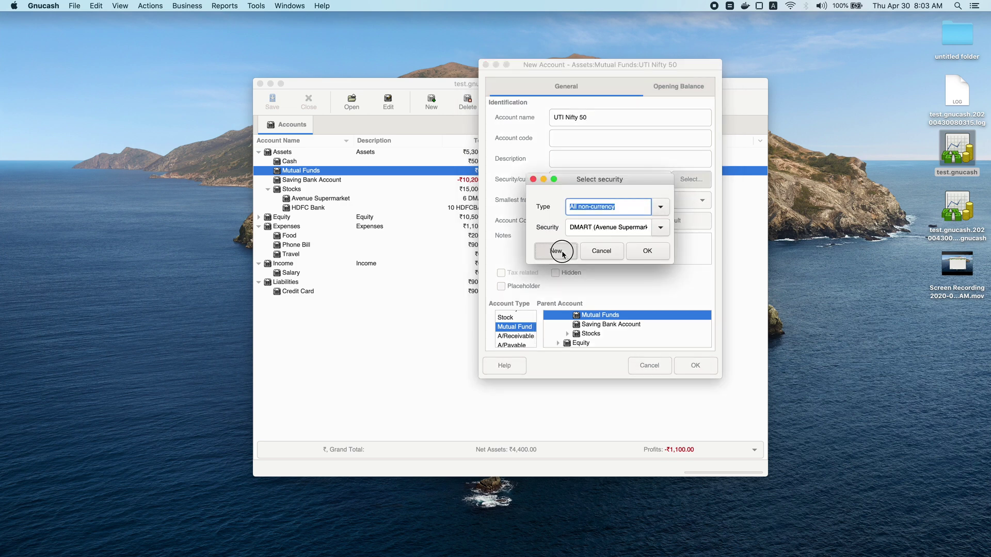
pyautogui.write('UTI Nif')
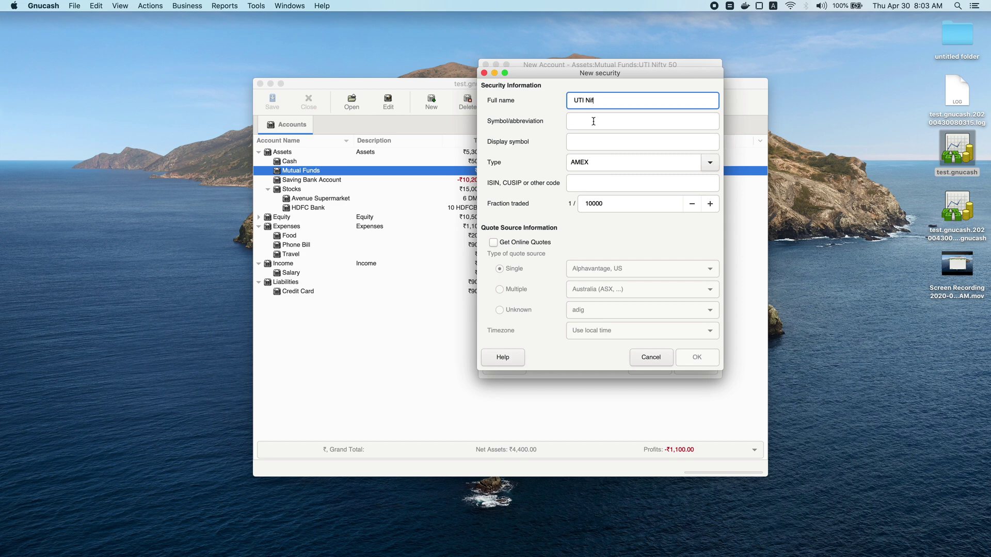
pyautogui.write('ty 50')
pyautogui.press('Tab')
pyautogui.press('Tab')
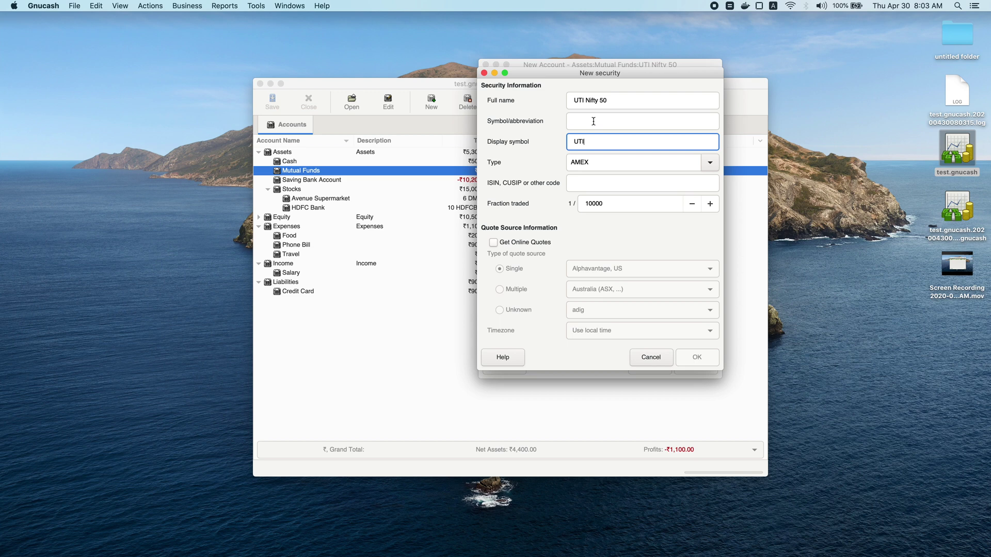
pyautogui.write('50')
pyautogui.click(705, 163)
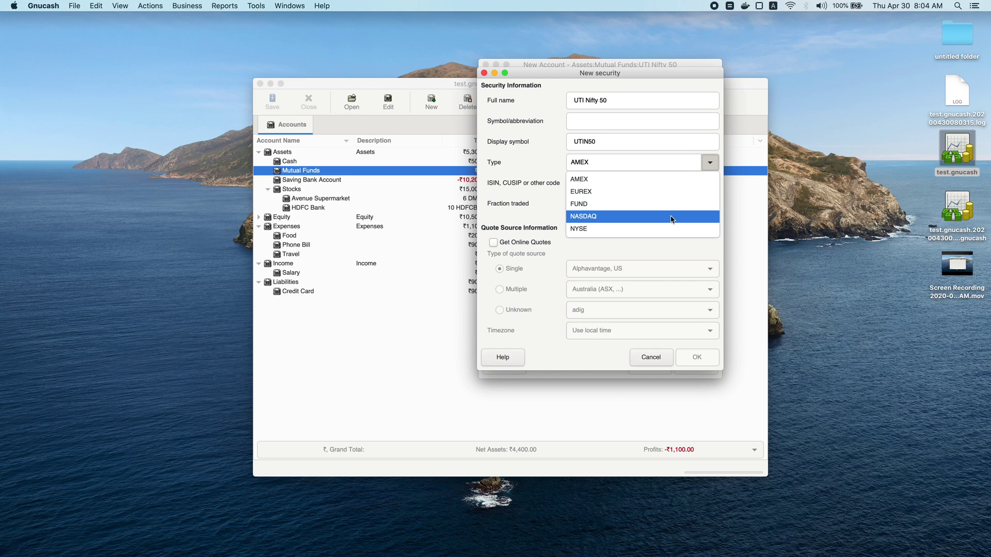
pyautogui.click(646, 204)
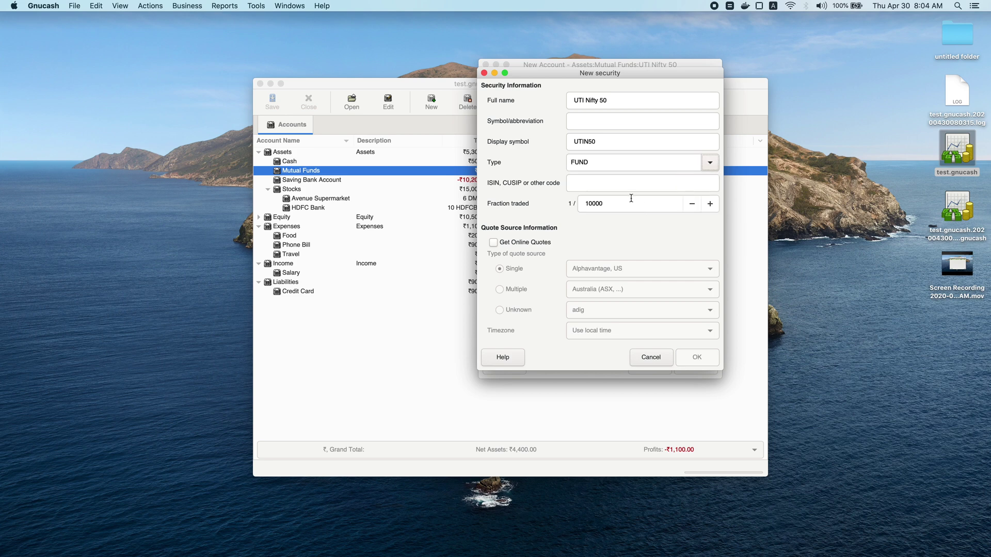
pyautogui.doubleClick(589, 204)
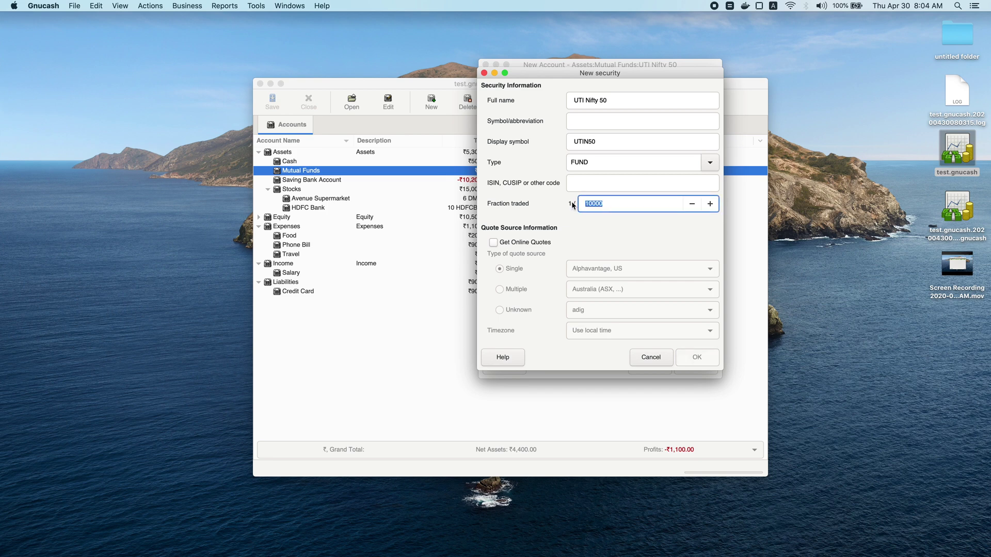
pyautogui.click(620, 205)
# Check the single-source choices offered for online quotes, and leave Get Online Quotes off for the security
pyautogui.click(537, 247)
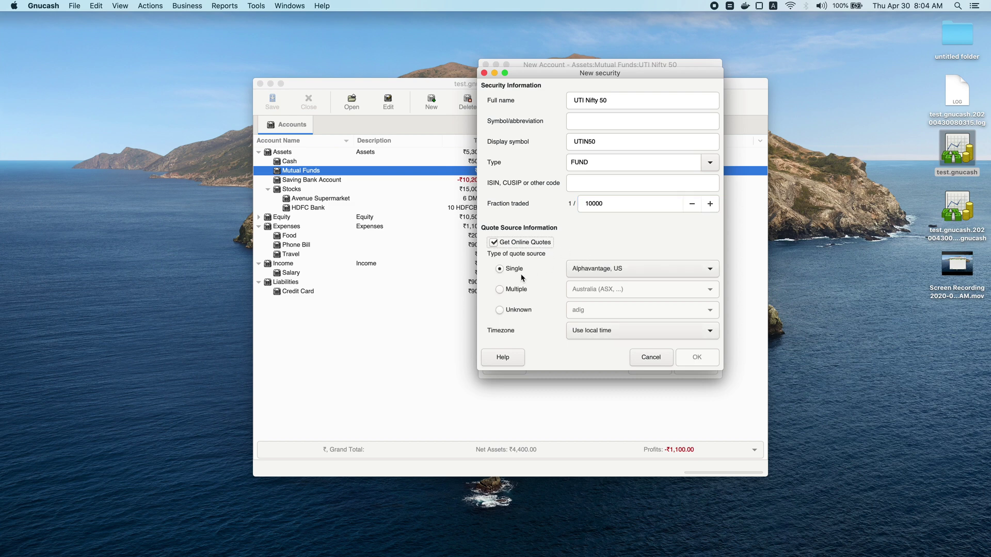
pyautogui.click(615, 268)
pyautogui.scroll(-5, 597, 518)
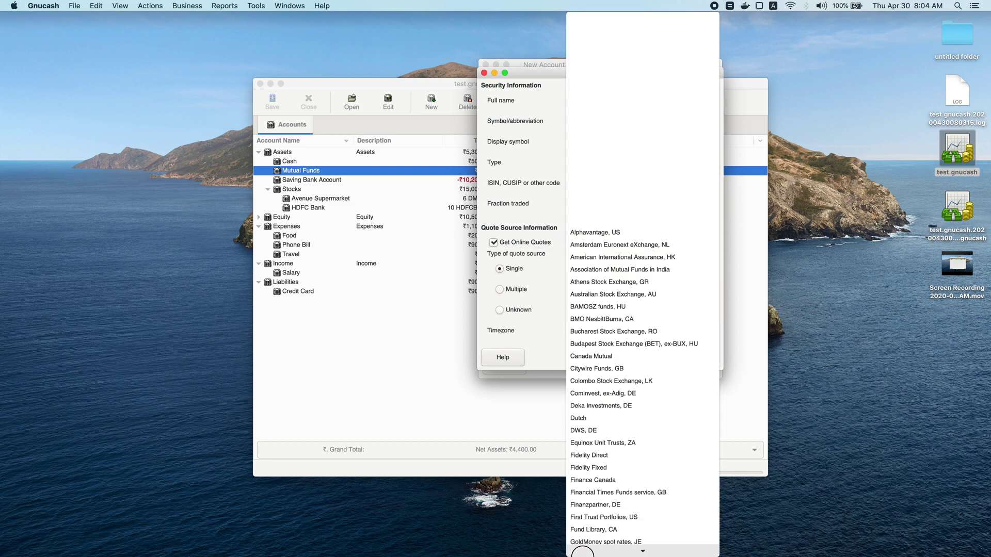
pyautogui.click(518, 248)
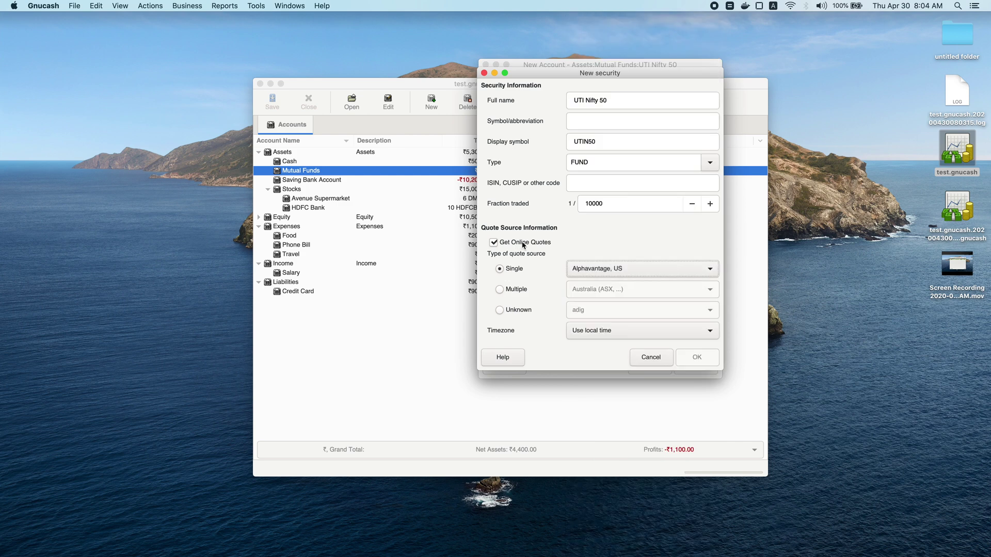
pyautogui.click(523, 246)
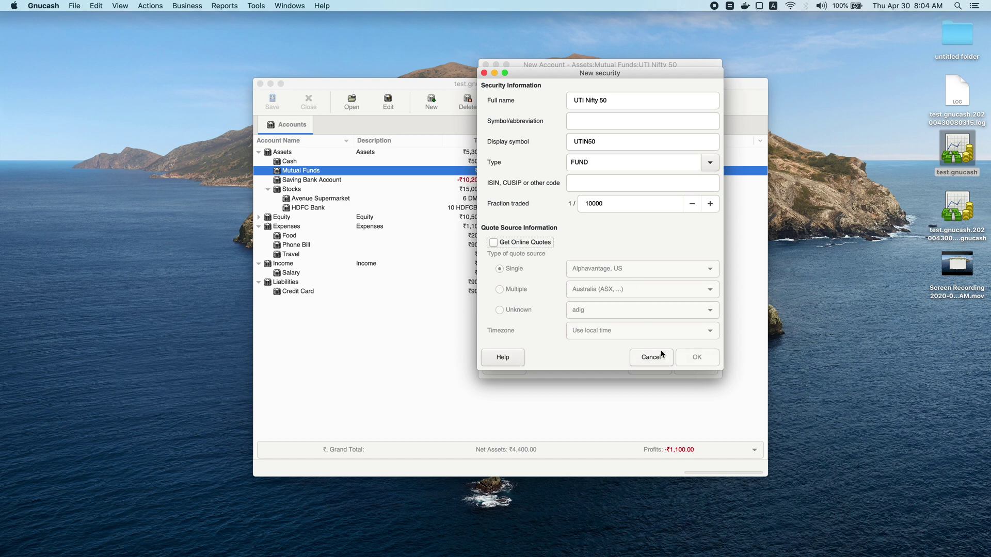
pyautogui.click(535, 245)
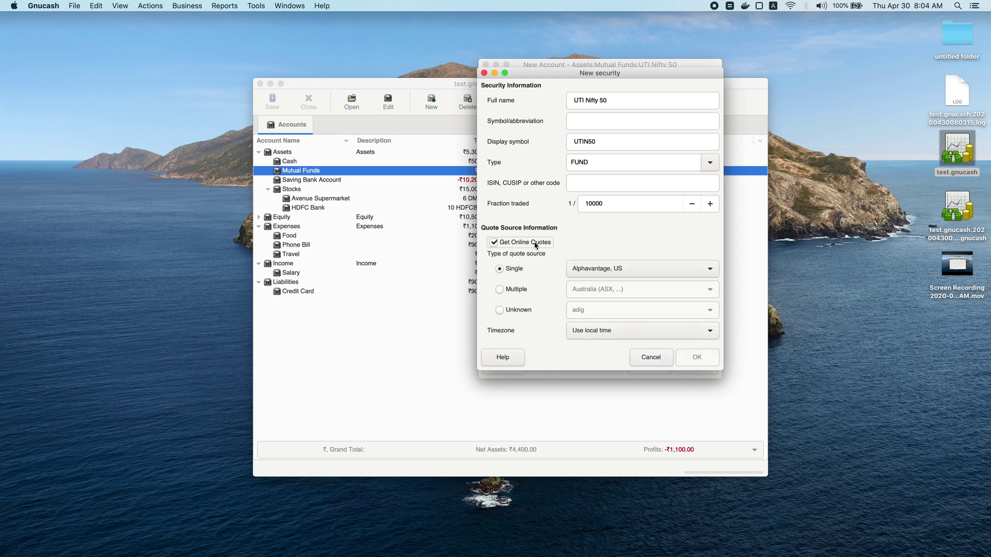
pyautogui.click(630, 270)
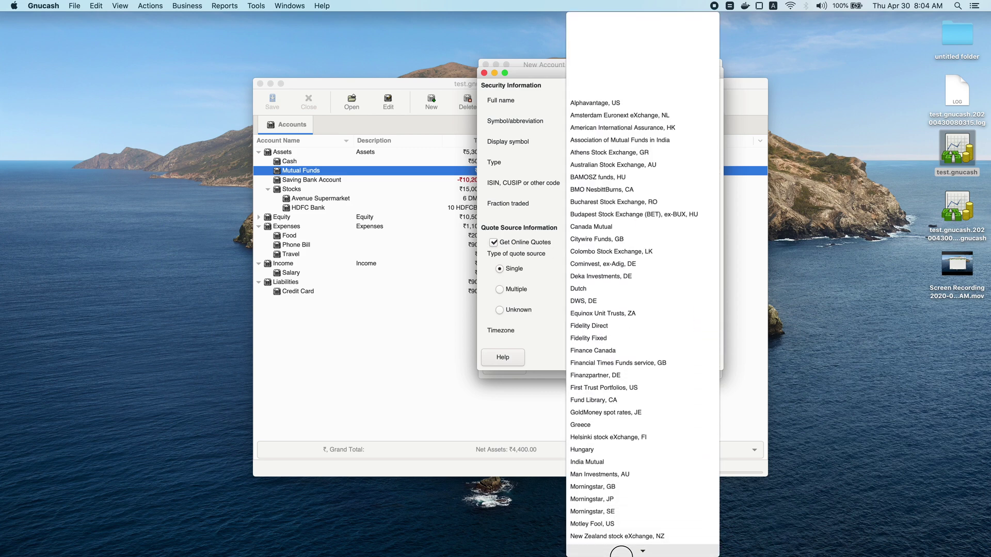
pyautogui.click(544, 282)
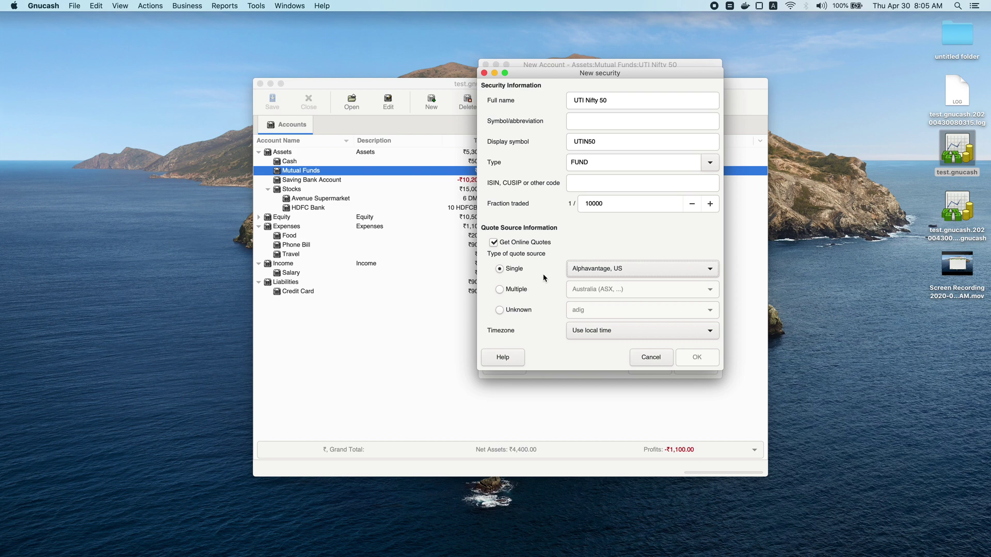
pyautogui.click(521, 246)
pyautogui.click(523, 247)
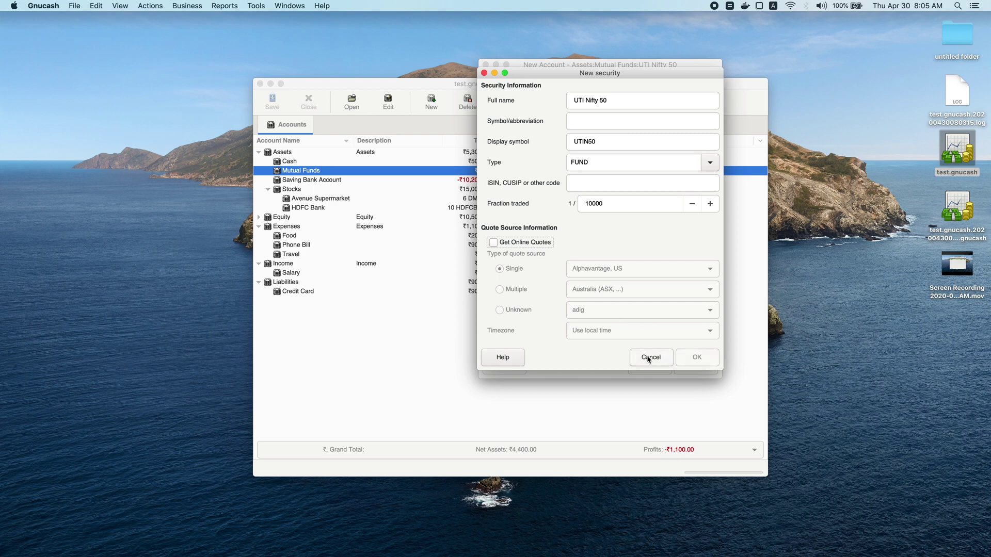
# Copy the display symbol UTIN50 into the security's symbol, assign the security to the UTI Nifty 50 account and create the account
pyautogui.click(618, 182)
pyautogui.click(594, 122)
pyautogui.doubleClick(586, 139)
pyautogui.press('super+c')
pyautogui.click(601, 124)
pyautogui.press('super+v')
pyautogui.click(692, 358)
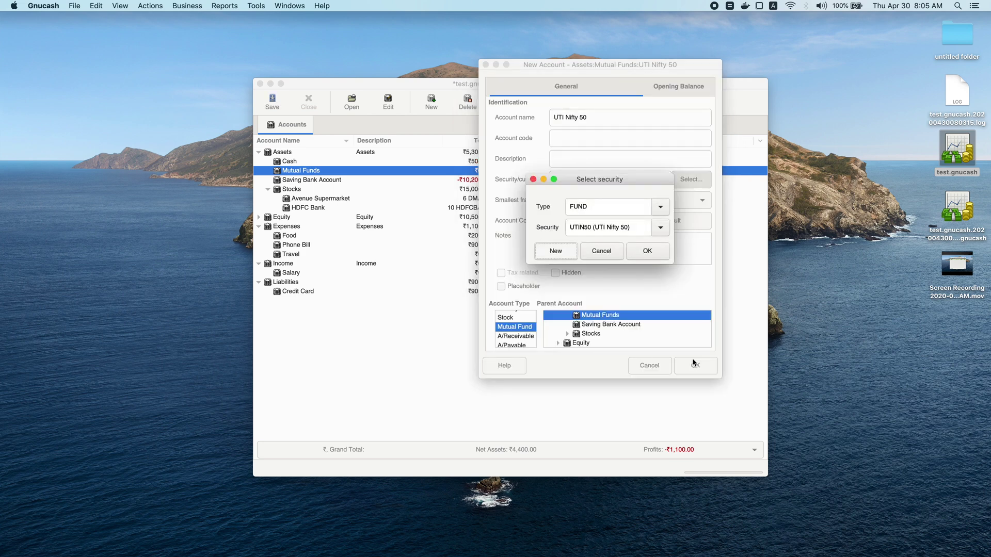
pyautogui.click(647, 251)
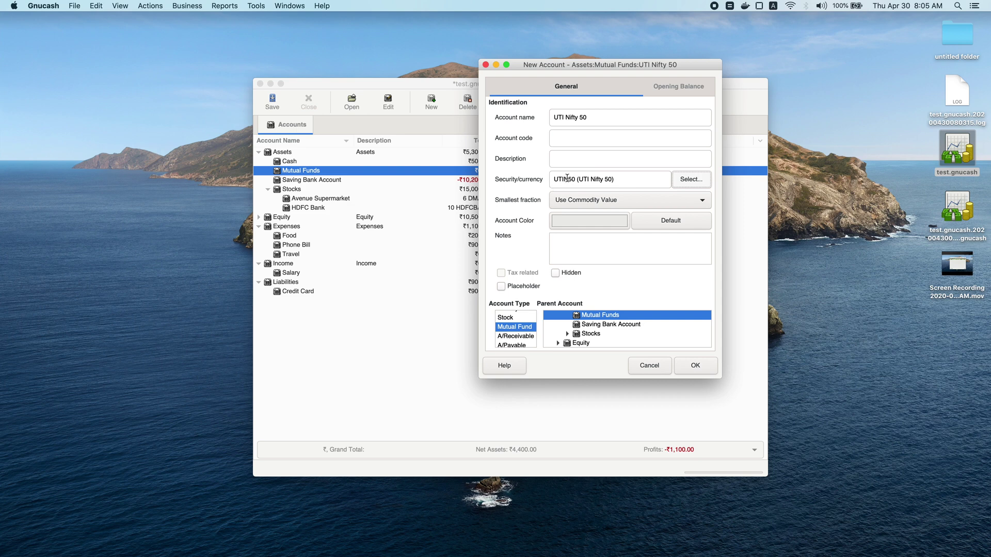
pyautogui.click(696, 366)
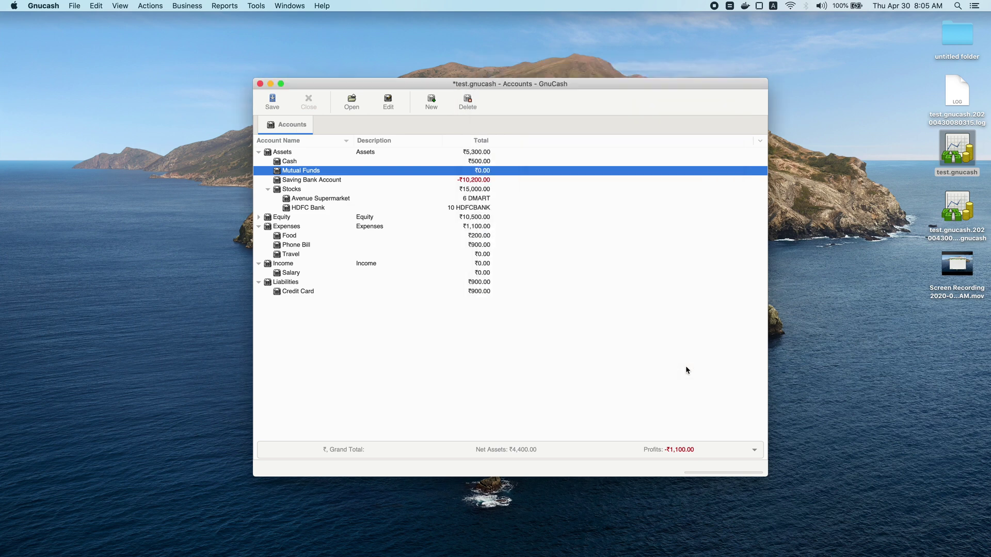
# Expand Mutual Funds in the account tree and open the UTI Nifty 50 register
pyautogui.click(267, 170)
pyautogui.click(295, 180)
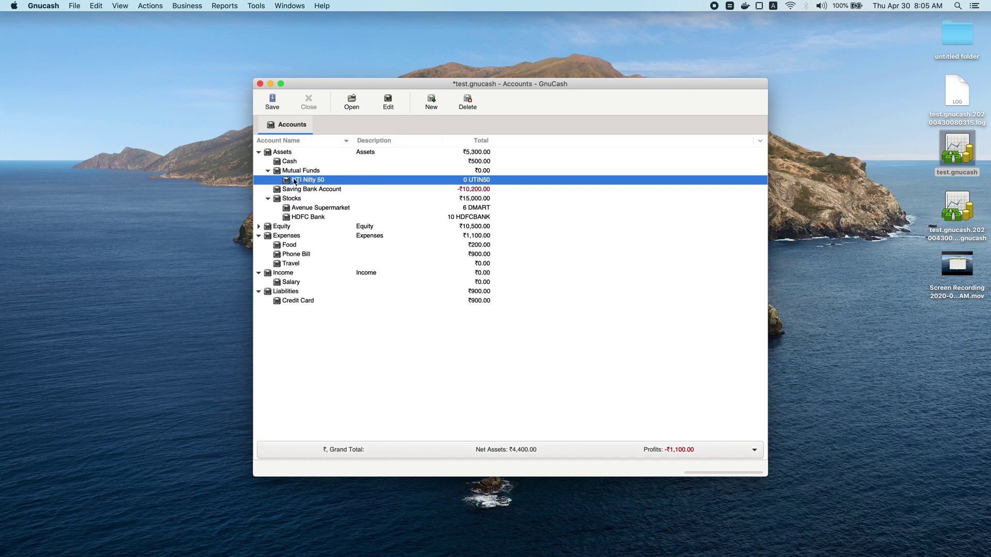
pyautogui.click(292, 218)
pyautogui.doubleClick(290, 180)
# Describe the new UTI Nifty 50 transaction as Purchase and choose Assets:Stocks:HDFC Bank as its transfer account
pyautogui.click(367, 150)
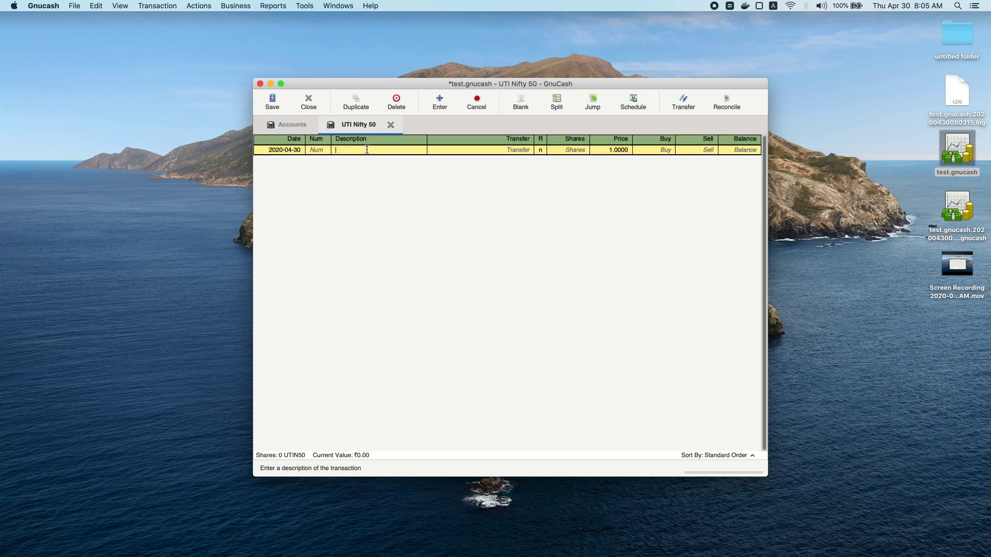
pyautogui.write('Purchase')
pyautogui.press('Tab')
pyautogui.write('As')
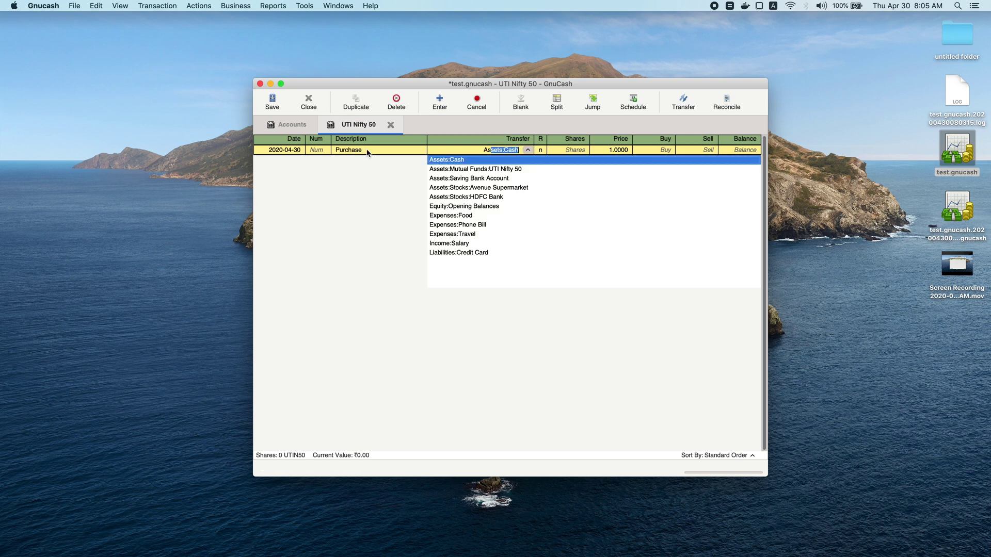
pyautogui.press('Down')
pyautogui.press('Down')
pyautogui.press('Down')
pyautogui.press('Down')
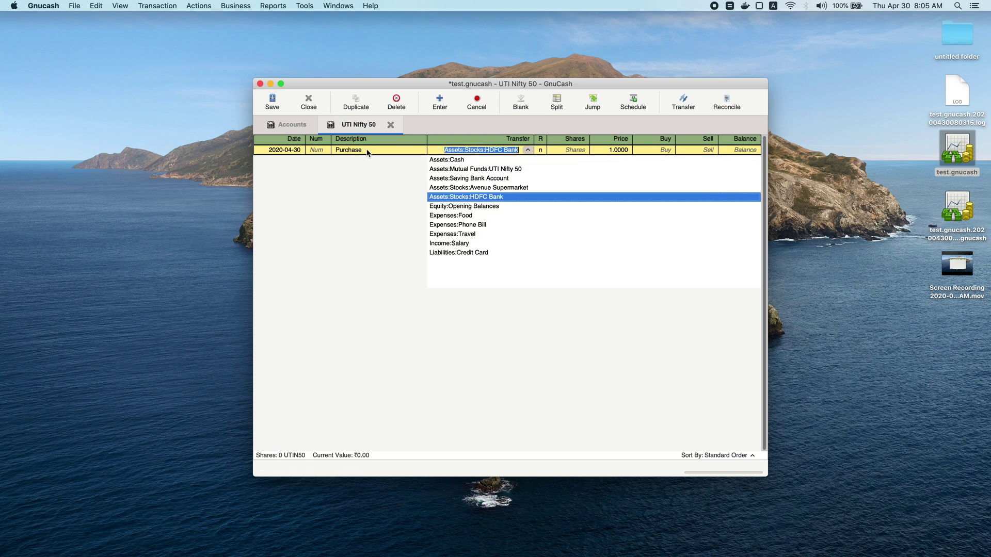
pyautogui.press('Tab')
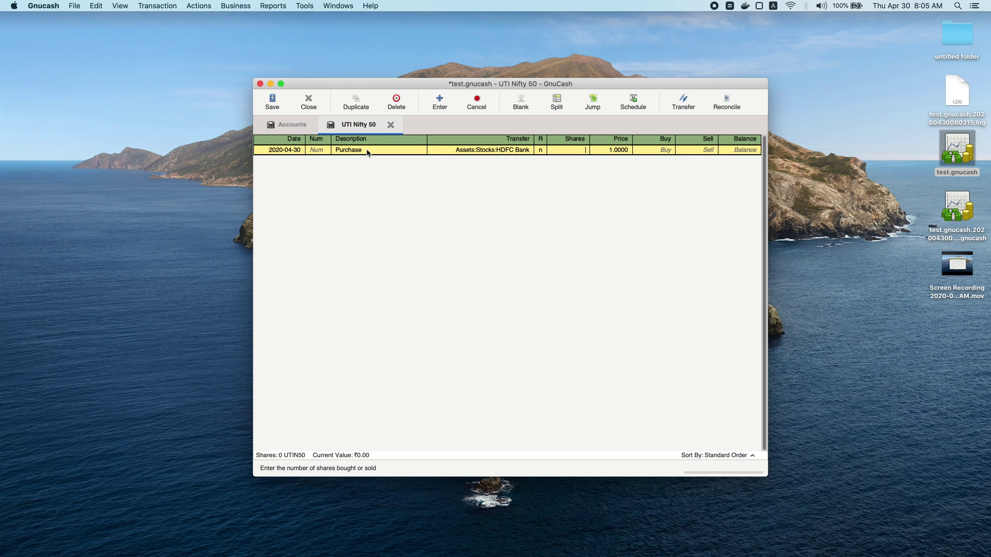
# Set the purchase price to 23 and the buy amount to 50000, and record the transaction
pyautogui.press('Tab')
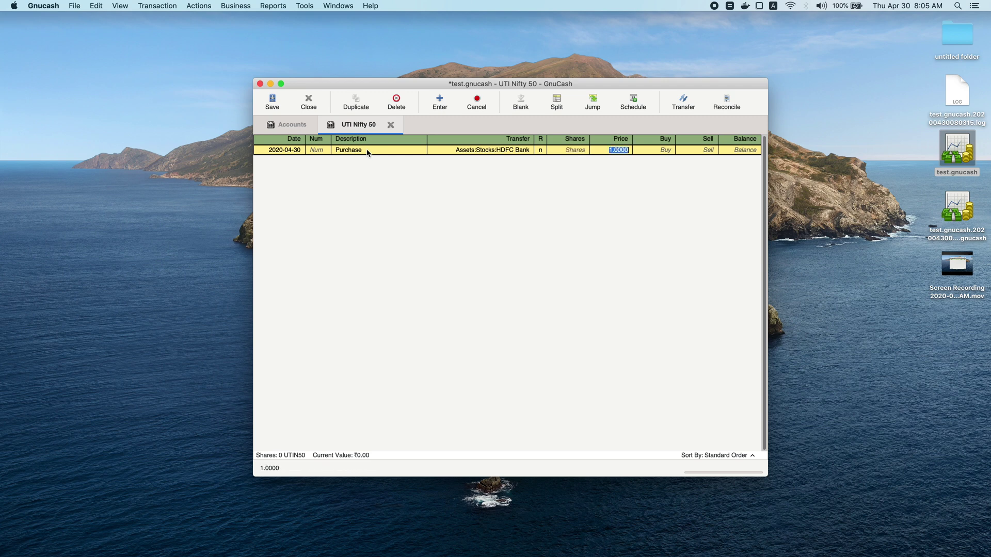
pyautogui.write('23')
pyautogui.press('Tab')
pyautogui.write('50')
pyautogui.write('000')
pyautogui.hotkey('shift', 'Tab')
pyautogui.press('Tab')
pyautogui.press('Return')
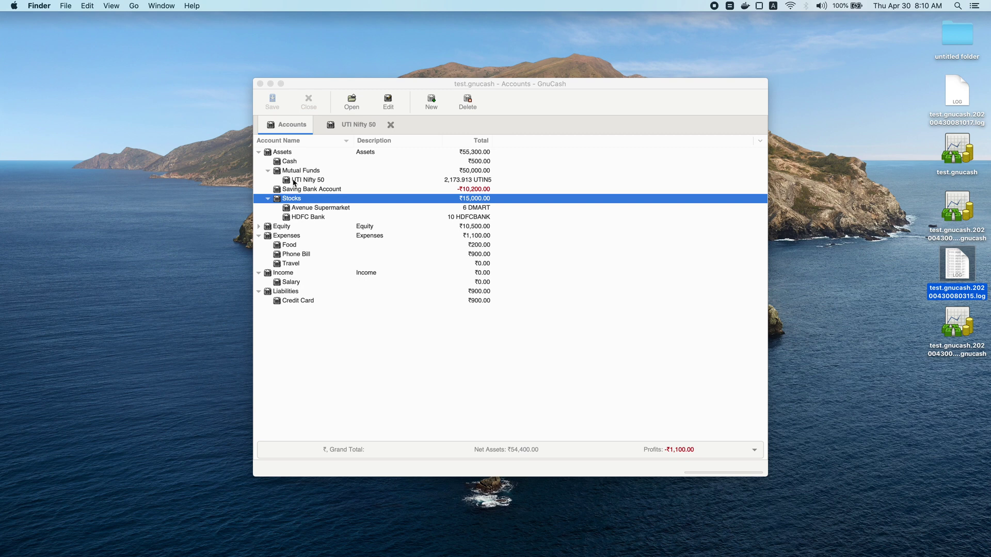
# Create a placeholder asset account named Wallet under Assets
pyautogui.click(304, 155)
pyautogui.rightClick(304, 154)
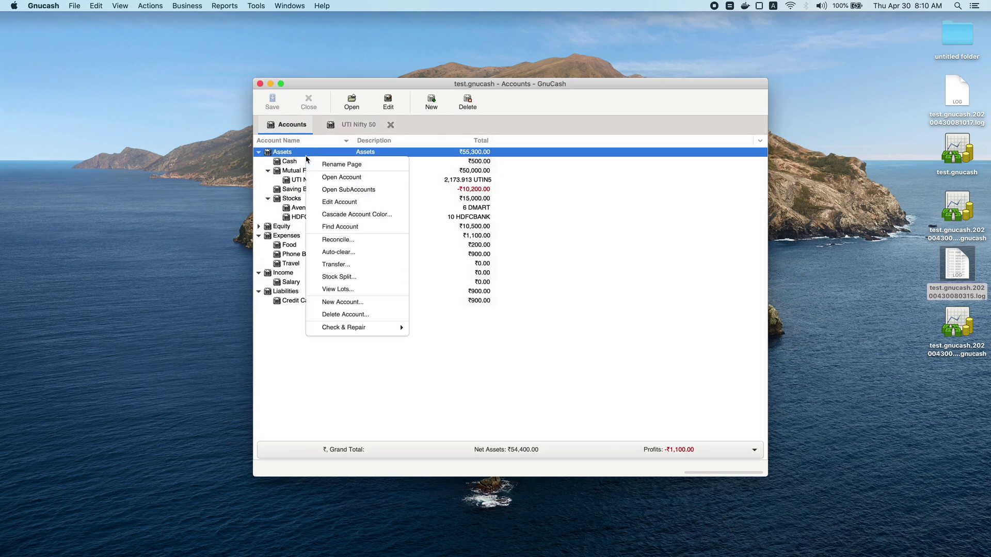
pyautogui.click(343, 302)
pyautogui.click(522, 274)
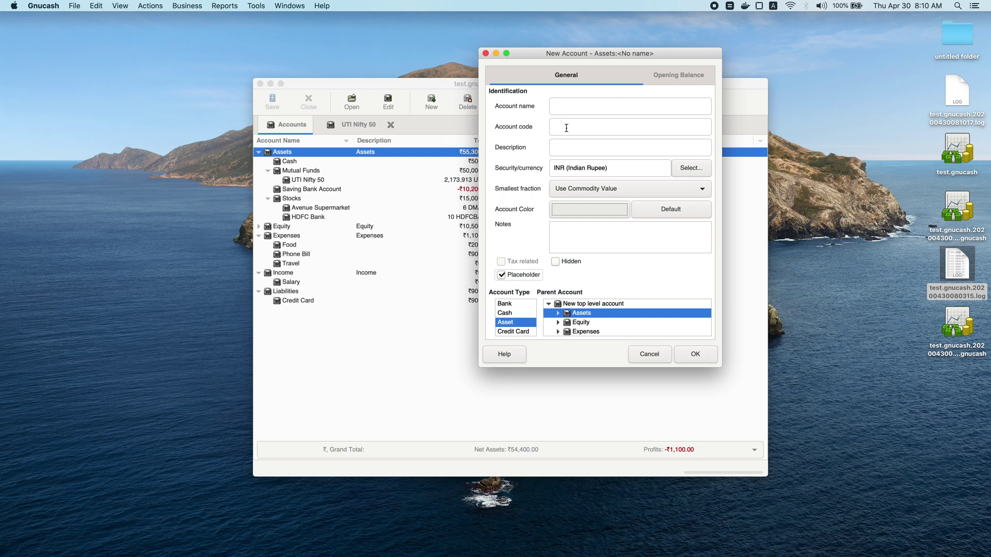
pyautogui.click(607, 109)
pyautogui.write('Wallet')
pyautogui.click(601, 152)
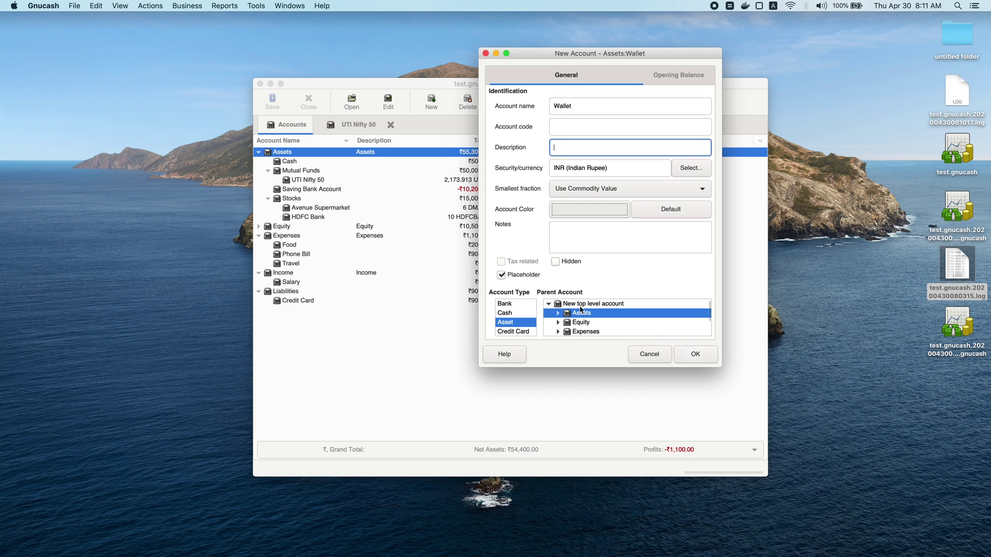
pyautogui.click(697, 355)
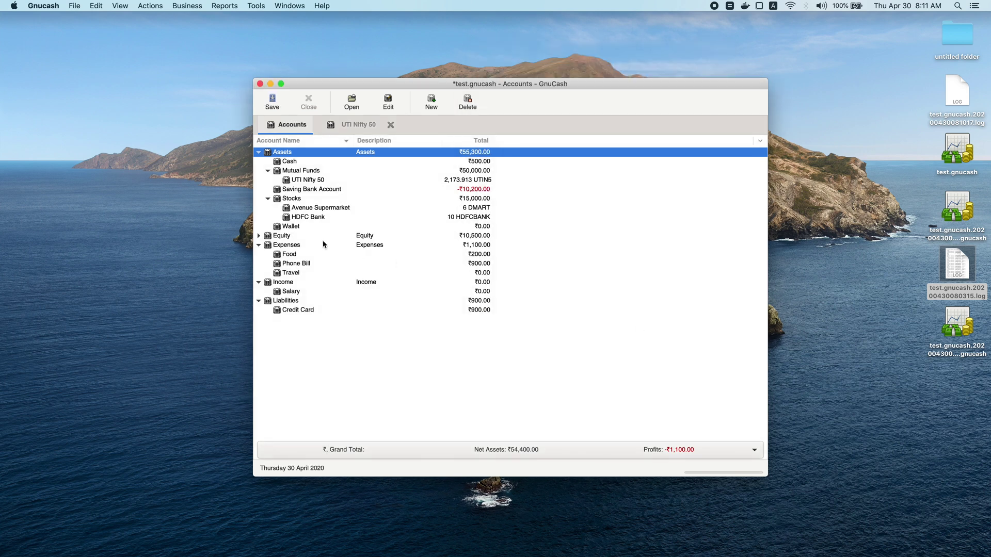
# Create an asset account named Zerodha under the Wallet account
pyautogui.rightClick(295, 229)
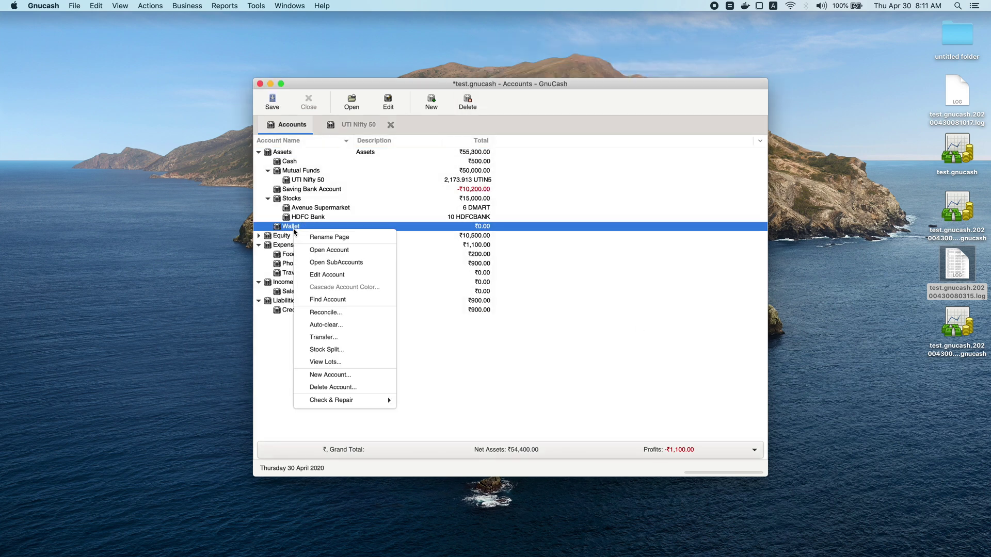
pyautogui.click(353, 375)
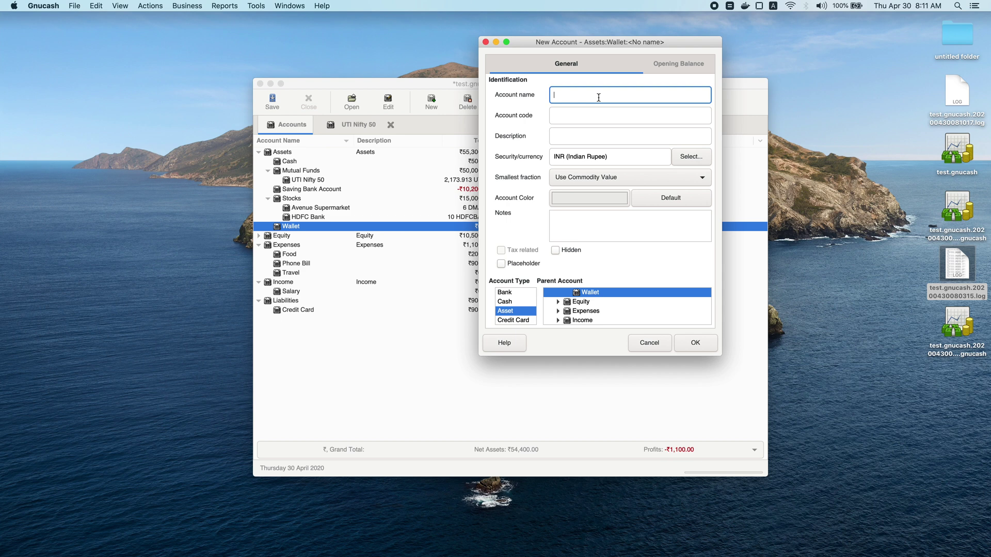
pyautogui.write('Zerodha')
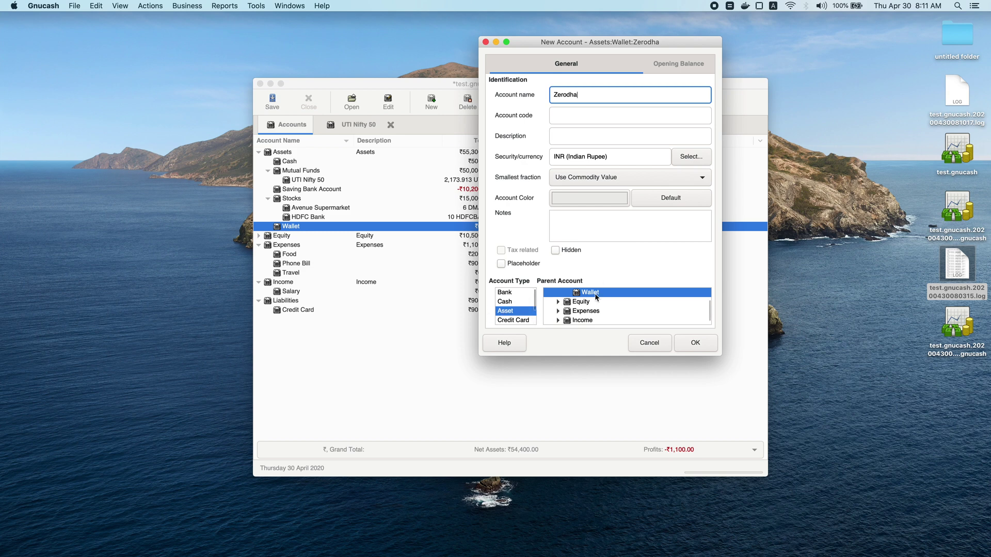
pyautogui.click(692, 343)
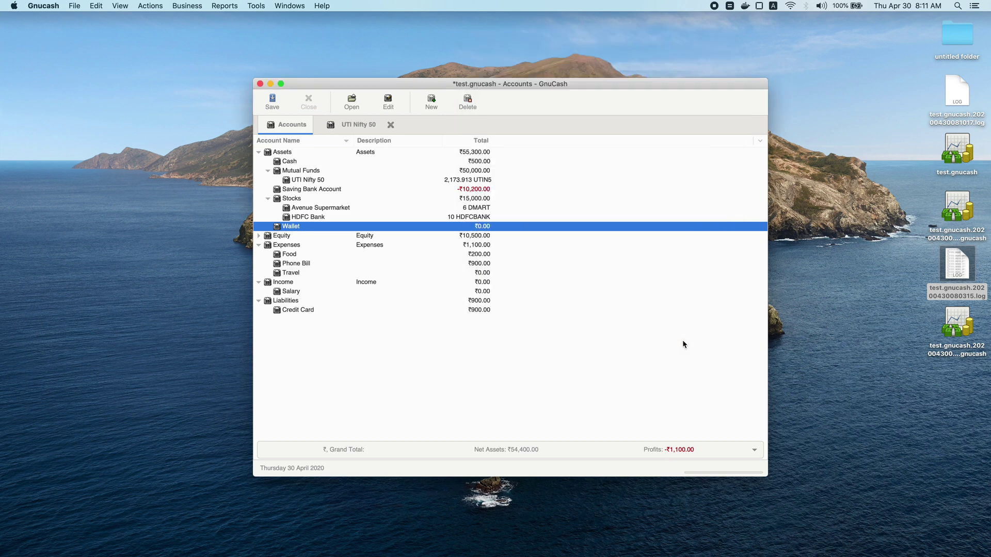
# Expand Wallet, open the Zerodha register and describe the new transaction as Wallet Load
pyautogui.click(268, 226)
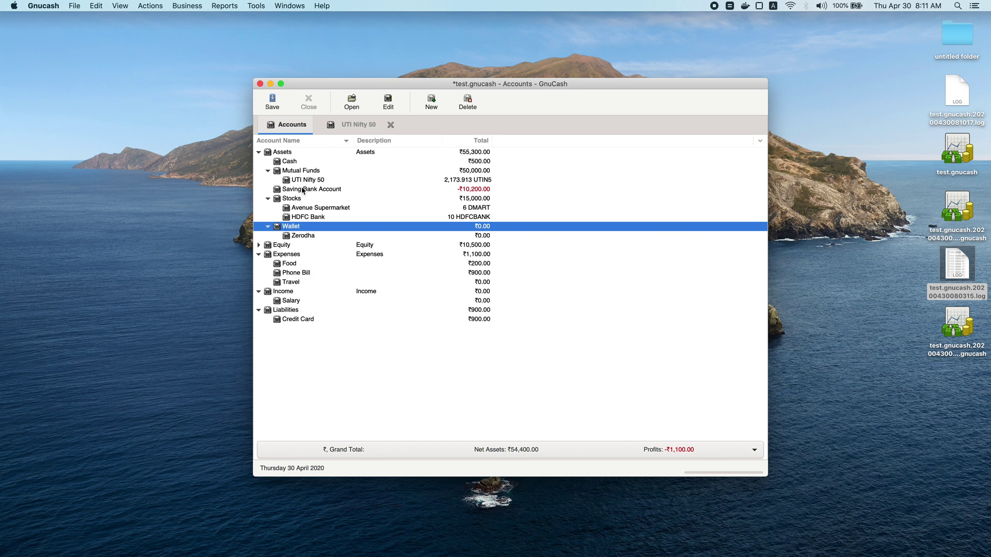
pyautogui.doubleClick(299, 235)
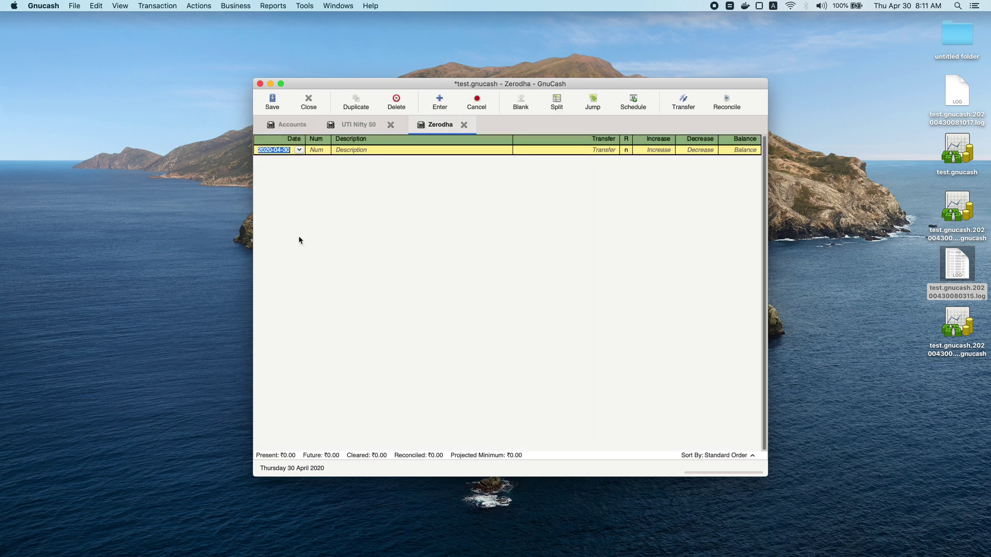
pyautogui.press('Tab')
pyautogui.press('Tab')
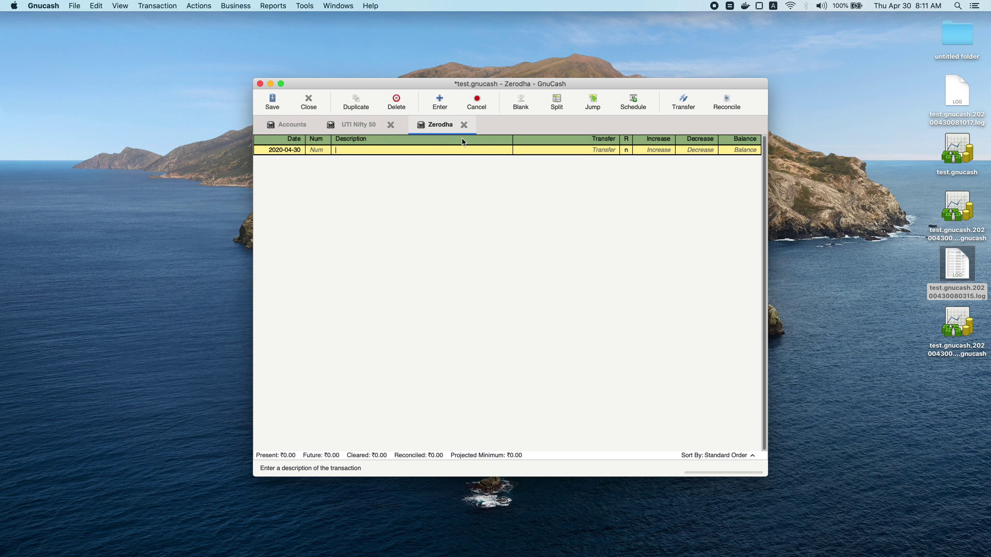
pyautogui.write('Wallet Load')
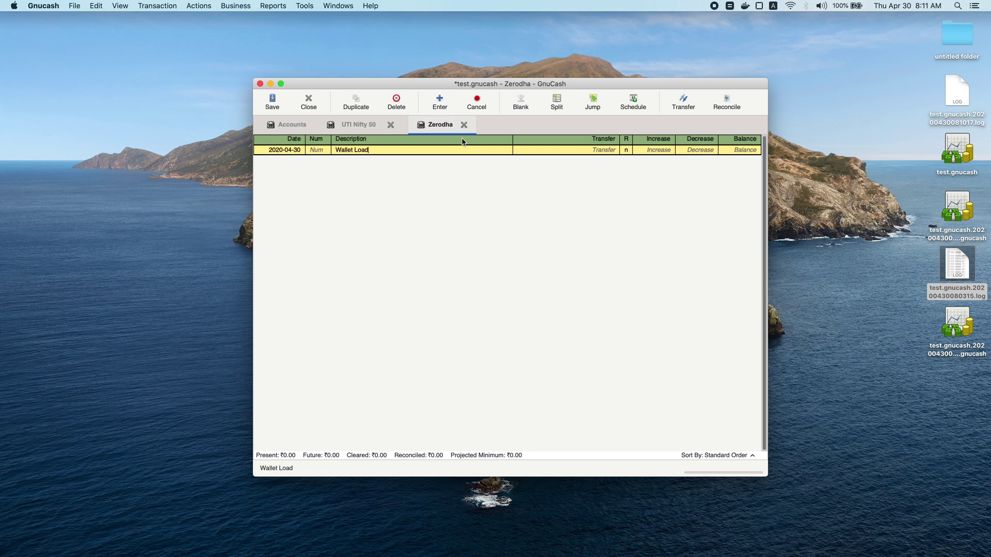
# Choose Assets:Saving Bank Account as the Wallet Load transfer account and record an increase of 50,000
pyautogui.press('Tab')
pyautogui.write('As')
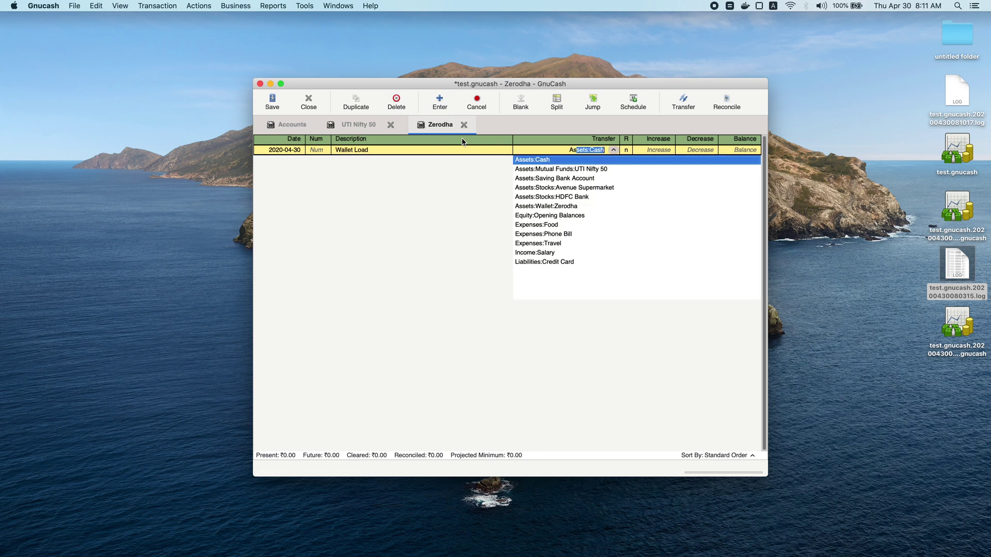
pyautogui.press('Down')
pyautogui.press('Down')
pyautogui.press('Down')
pyautogui.press('Up')
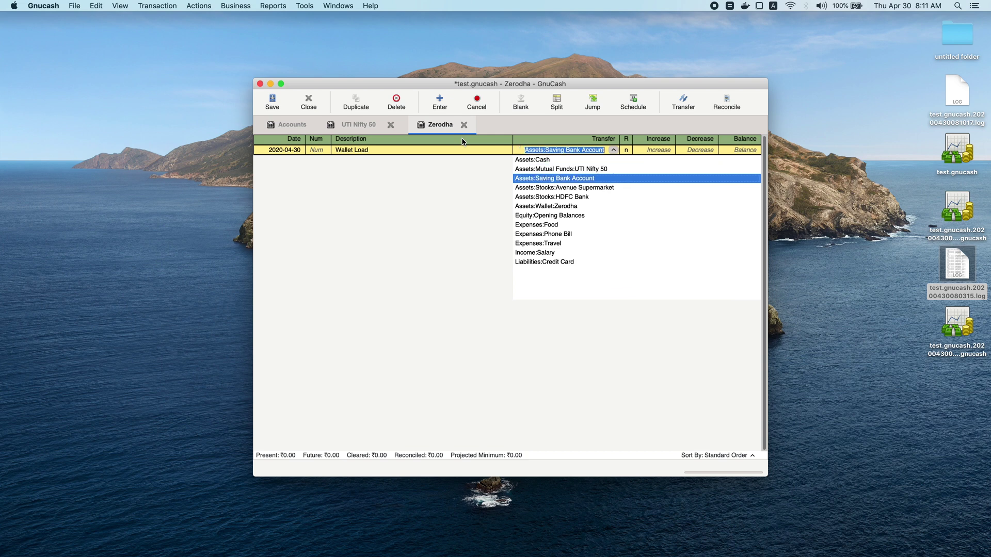
pyautogui.press('Tab')
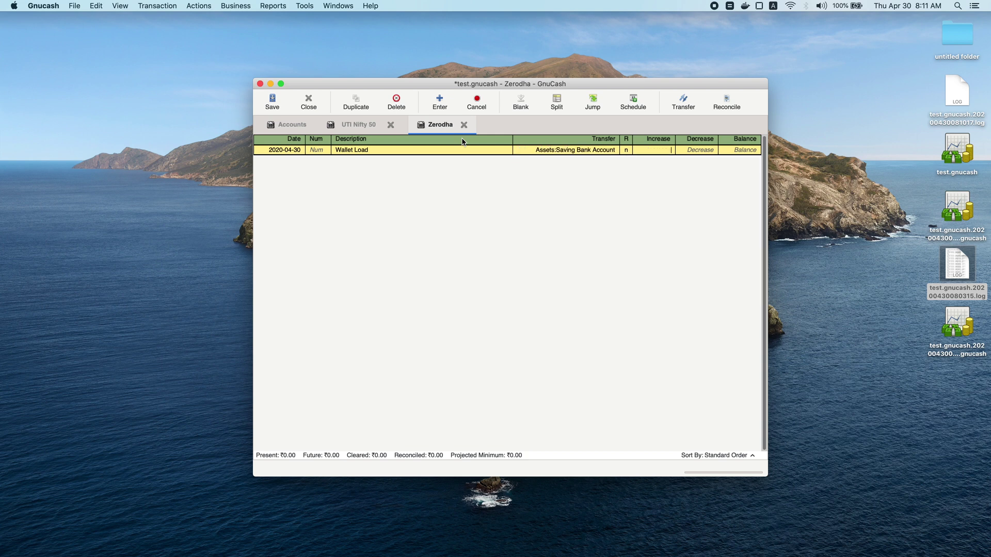
pyautogui.write('50,000')
pyautogui.press('Tab')
pyautogui.press('Return')
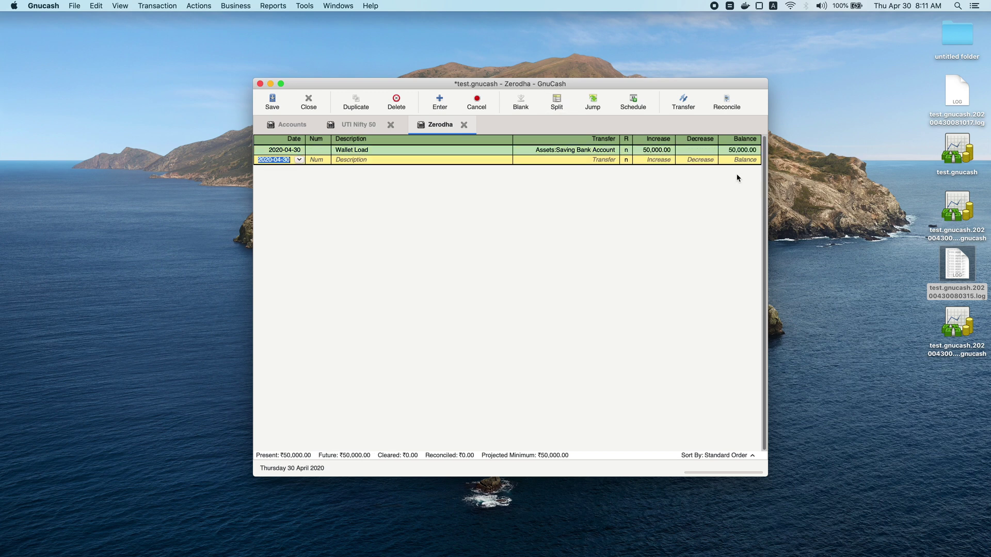
# Open the Avenue Supermarket register and change the 2020-04-29 purchase's transfer account to Assets:Wallet:Zerodha
pyautogui.click(284, 126)
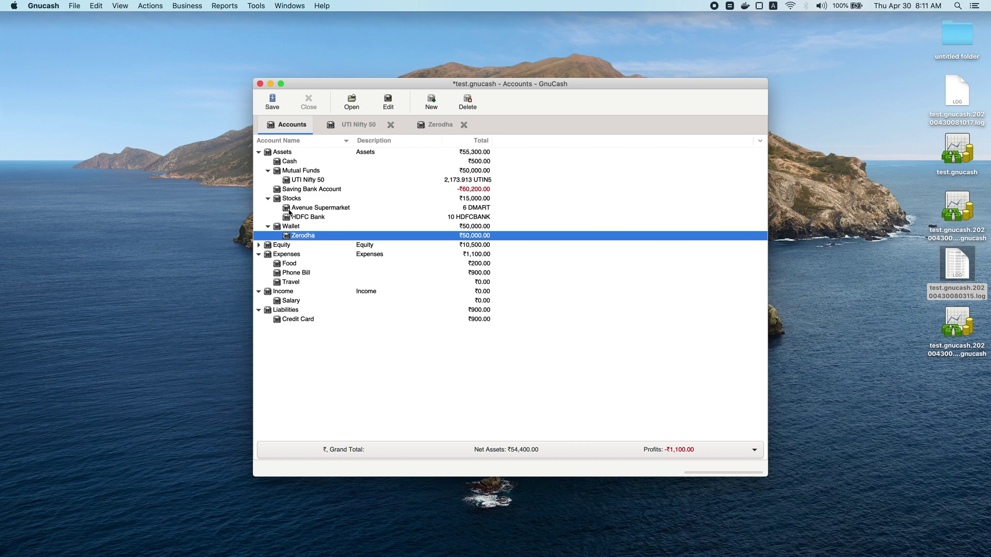
pyautogui.click(289, 210)
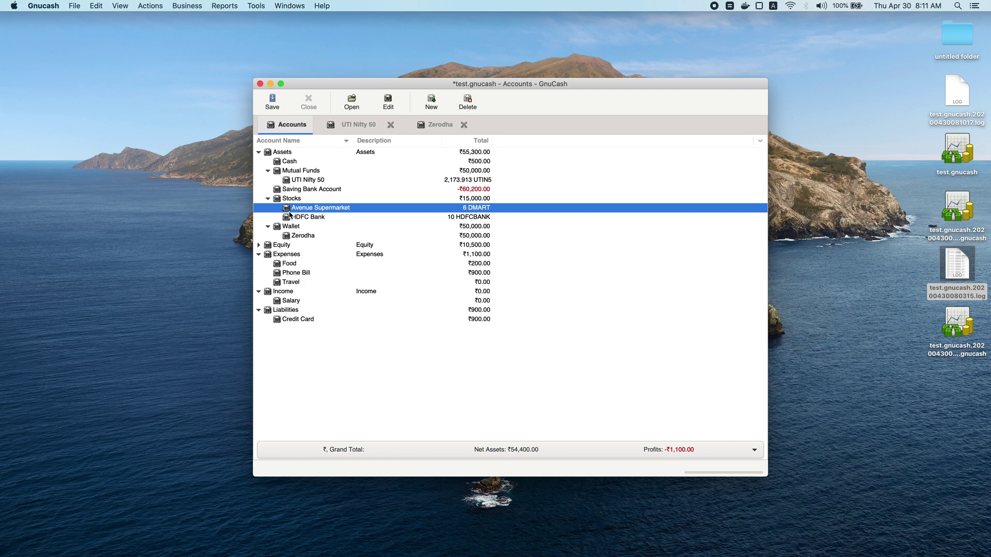
pyautogui.click(291, 236)
pyautogui.doubleClick(292, 209)
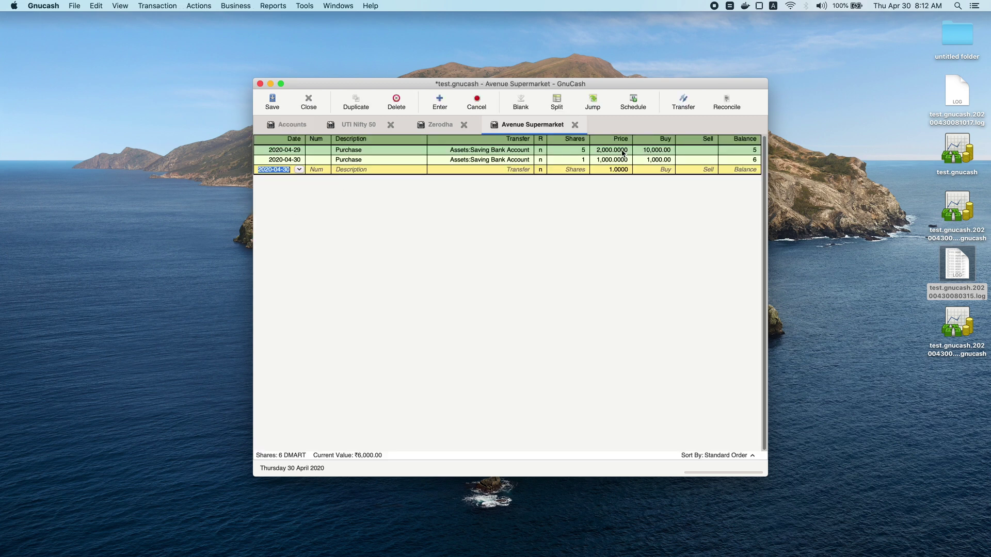
pyautogui.click(492, 151)
pyautogui.tripleClick(480, 150)
pyautogui.press('Down')
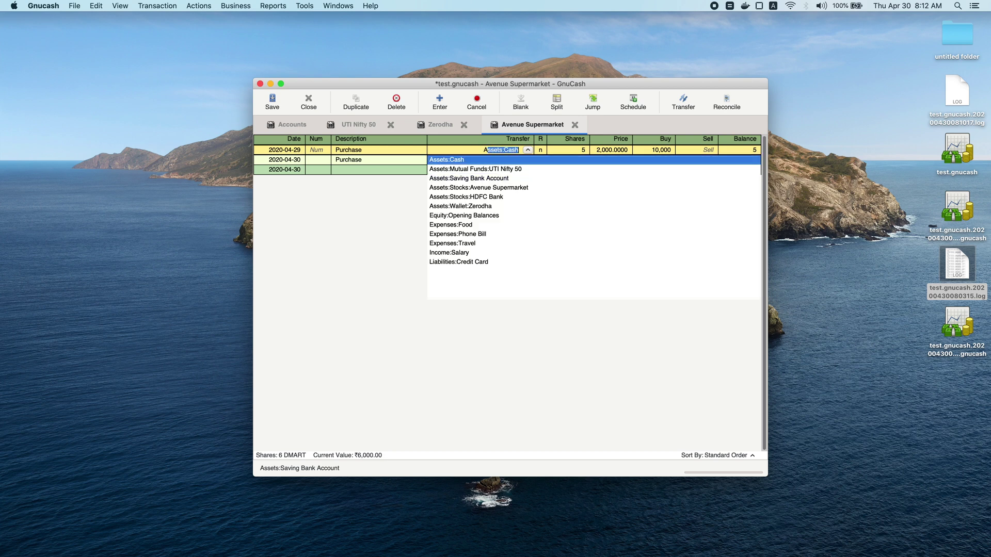
pyautogui.press('Down')
pyautogui.press('Down')
pyautogui.press('Down')
pyautogui.press('Down')
pyautogui.press('Down')
pyautogui.press('Tab')
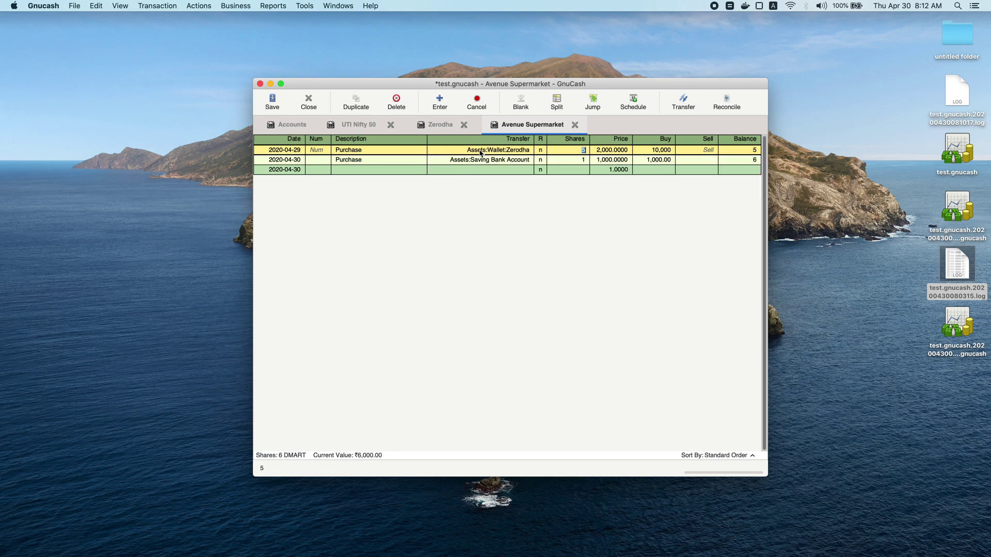
# Change the 2020-04-30 Avenue Supermarket purchase's transfer account to Assets:Wallet:Zerodha and record it
pyautogui.click(480, 150)
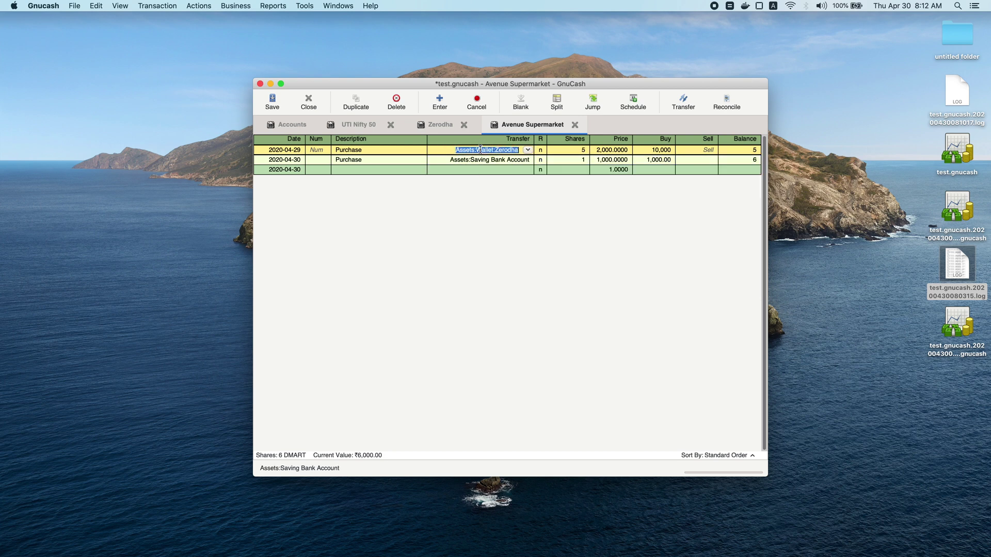
pyautogui.click(516, 160)
pyautogui.write('Assets:Wallet:Zerodha')
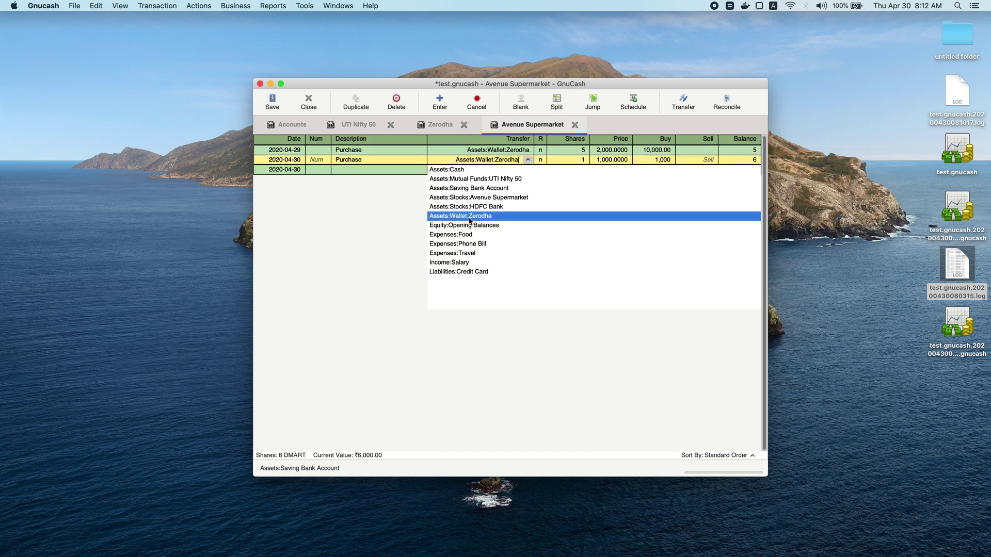
pyautogui.press('Return')
# In the Zerodha register, number the Wallet Load transaction 1, the 1,000 purchase 2 and the 10,000 purchase 3
pyautogui.click(289, 124)
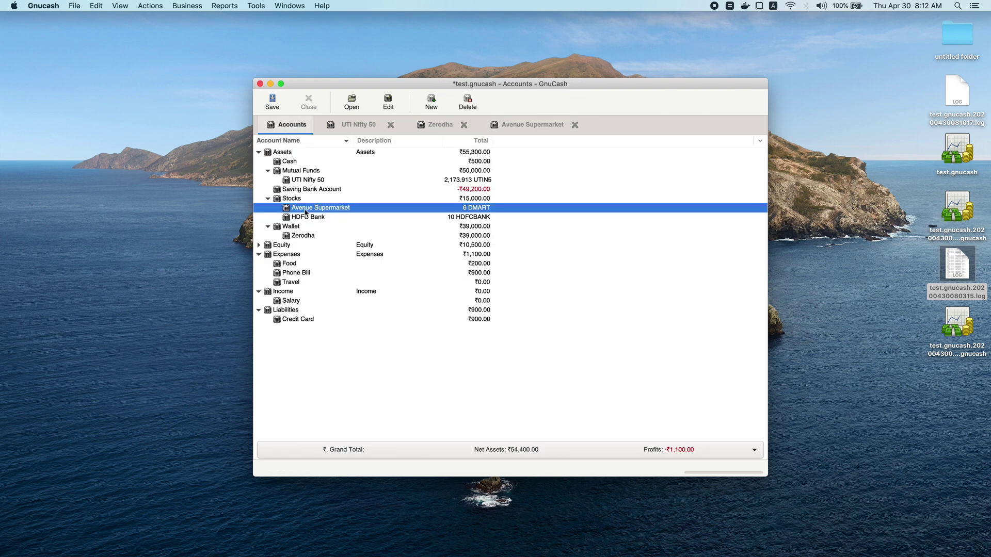
pyautogui.doubleClick(308, 236)
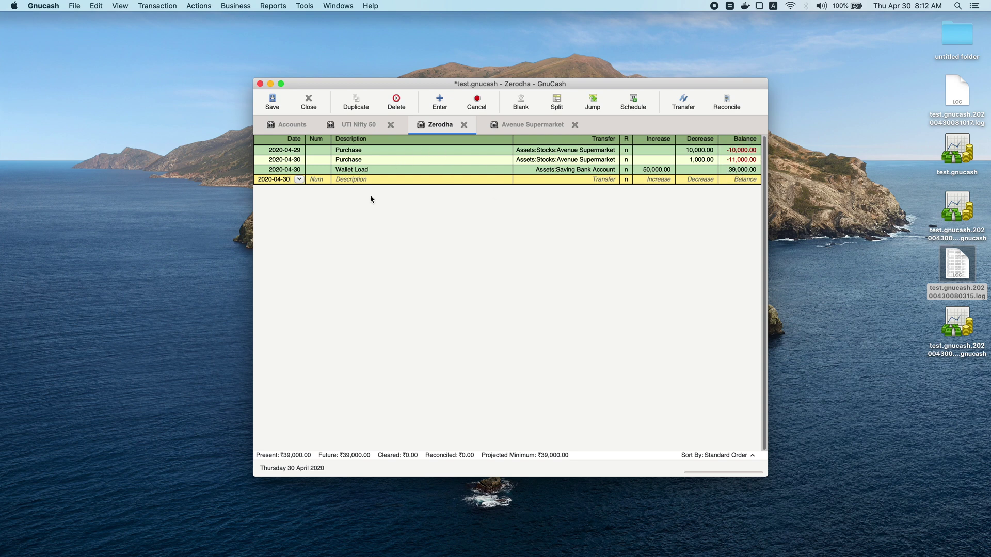
pyautogui.click(311, 170)
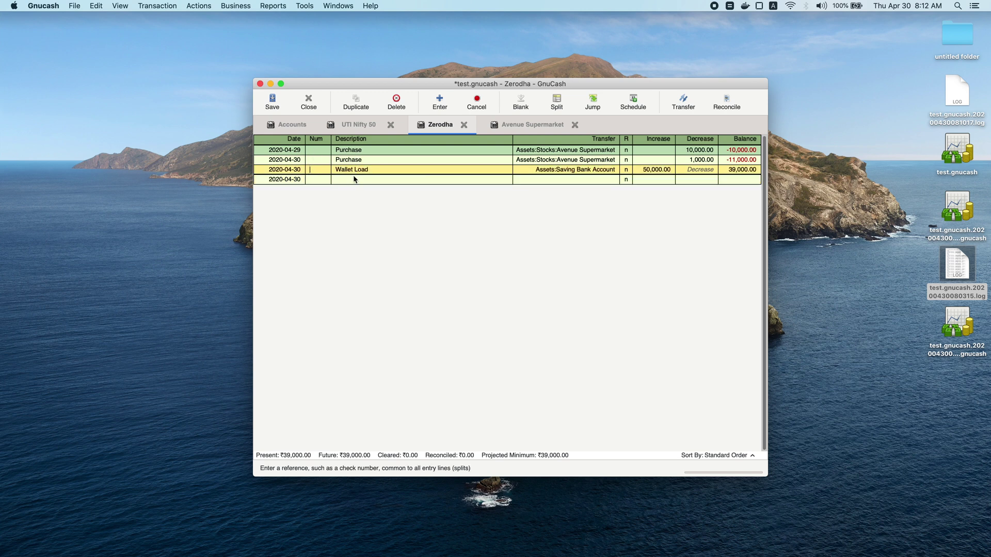
pyautogui.write('1')
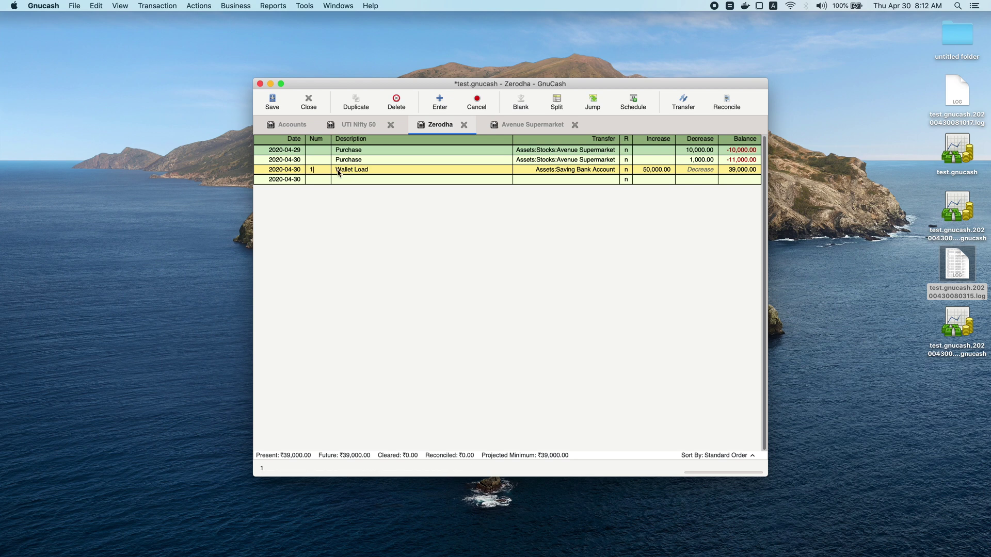
pyautogui.press('Up')
pyautogui.write('2')
pyautogui.press('Up')
pyautogui.write('3')
pyautogui.click(381, 170)
pyautogui.click(380, 180)
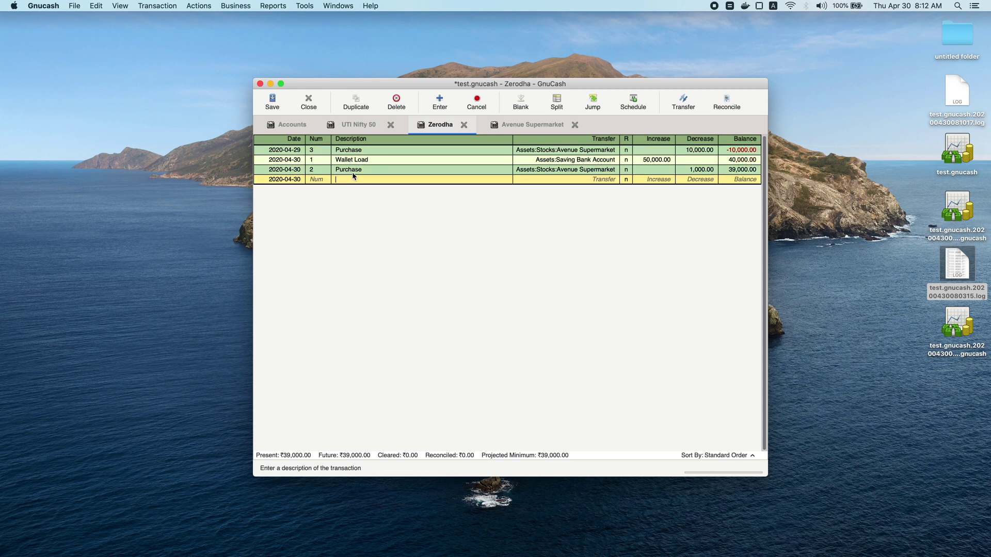
# Clear the number of the 10,000 purchase, set its date to 2020-04-30 and record the change
pyautogui.click(321, 152)
pyautogui.press('Return')
pyautogui.click(321, 153)
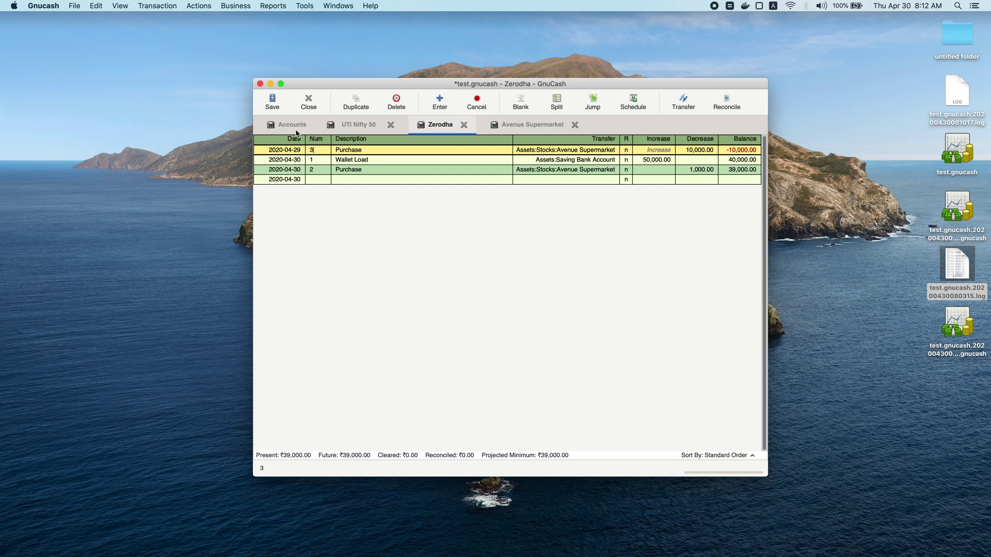
pyautogui.press('BackSpace')
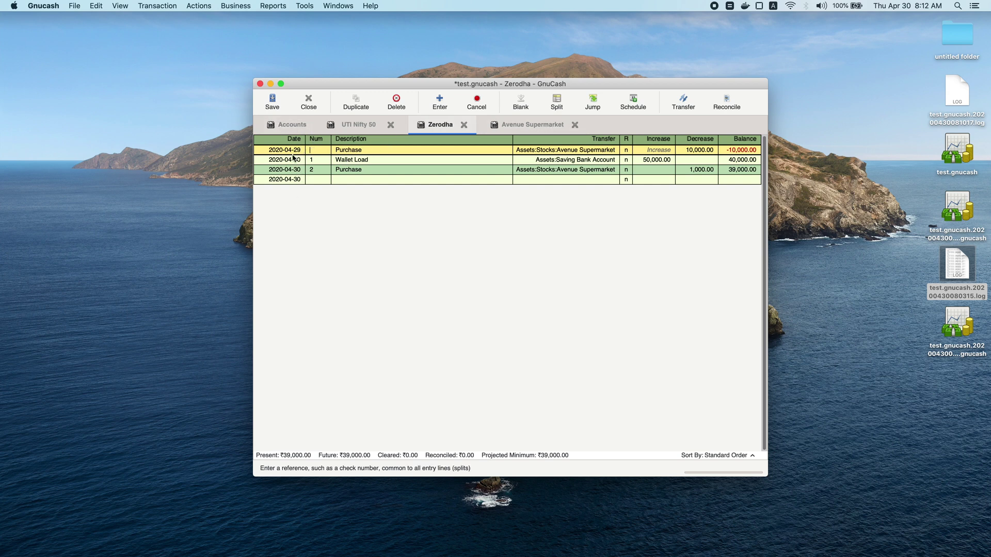
pyautogui.click(319, 171)
pyautogui.click(292, 149)
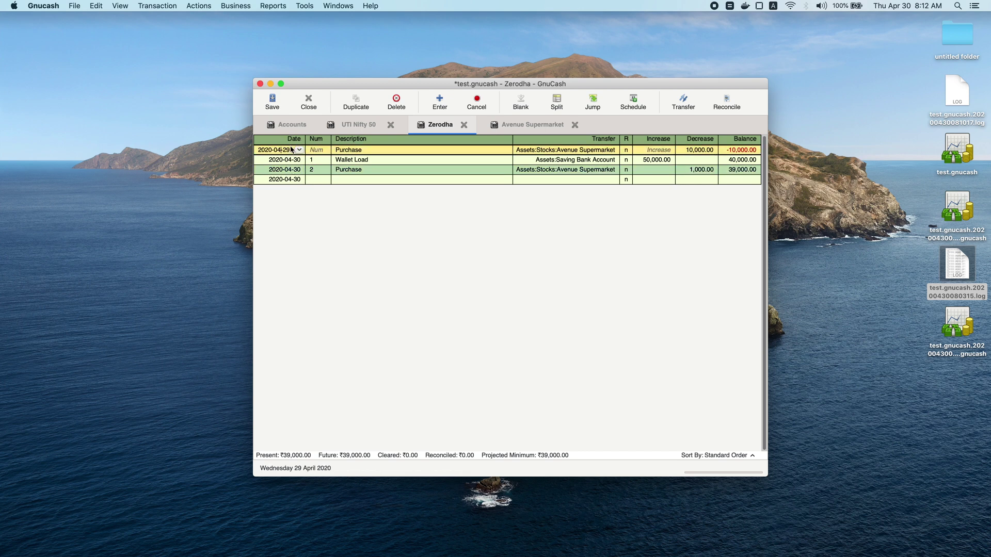
pyautogui.press('+')
pyautogui.press('Return')
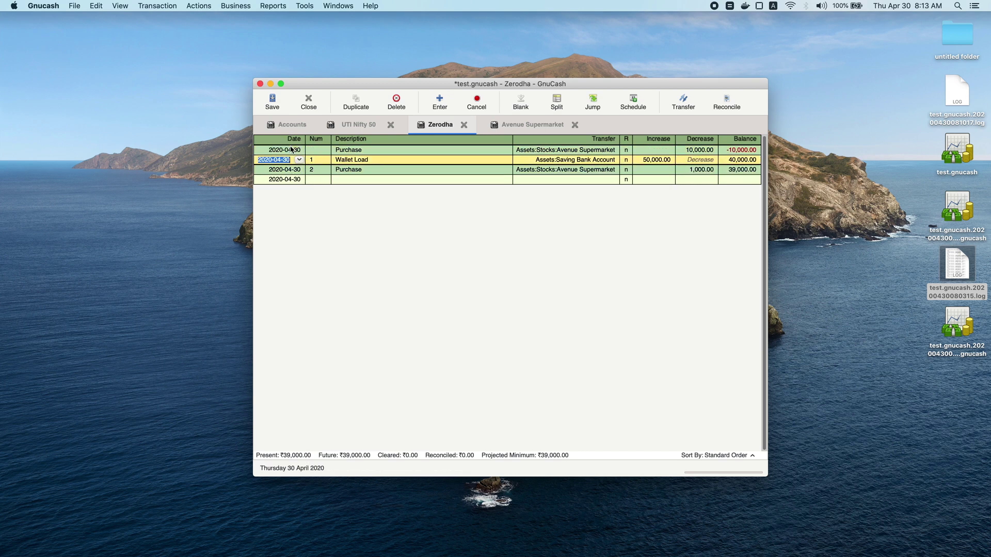
# Number the 10,000 purchase 3 again and set its date back to 2020-04-29
pyautogui.click(312, 150)
pyautogui.write('3')
pyautogui.press('Return')
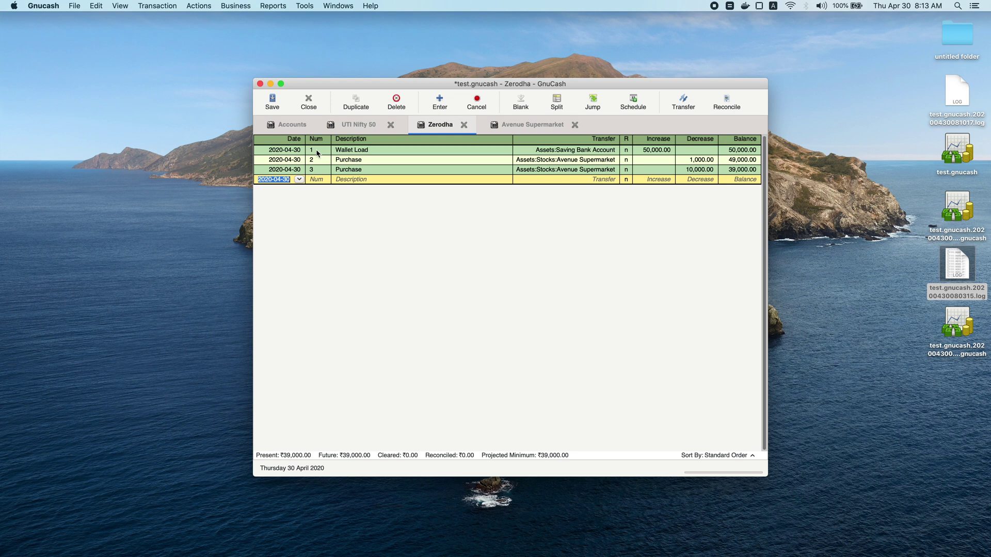
pyautogui.click(292, 172)
pyautogui.press('-')
pyautogui.press('Return')
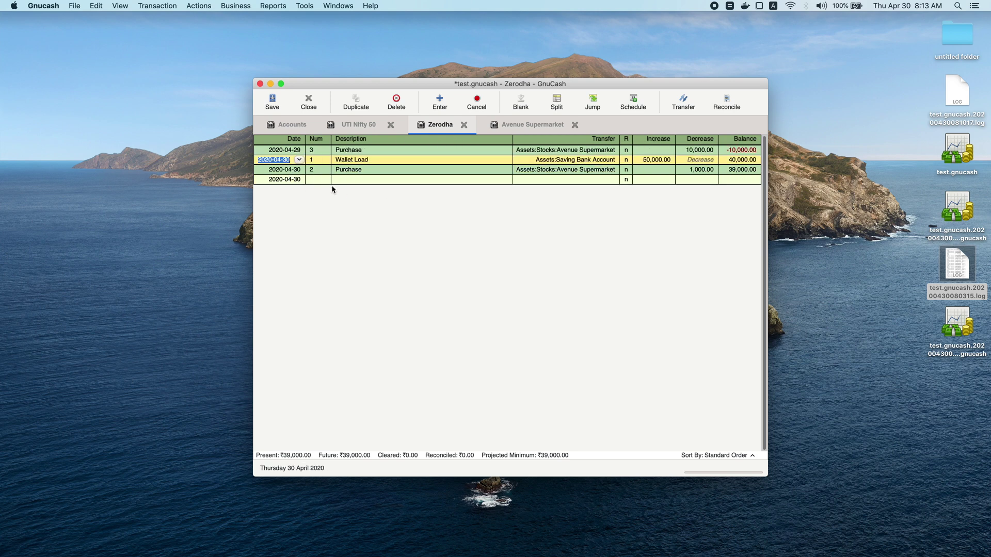
# Check the UTI Nifty 50 register, return to the account tree and open the Saving Bank Account register
pyautogui.click(293, 126)
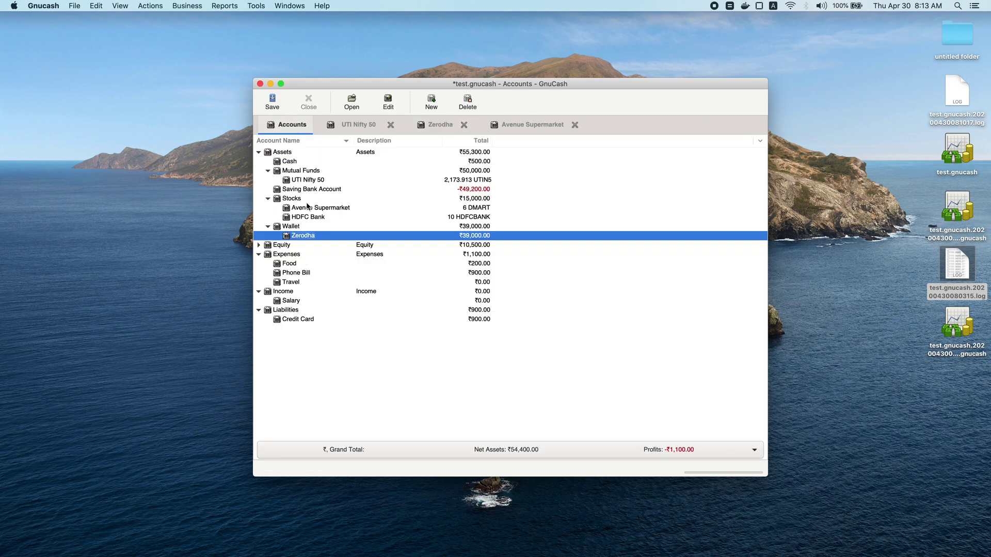
pyautogui.click(292, 182)
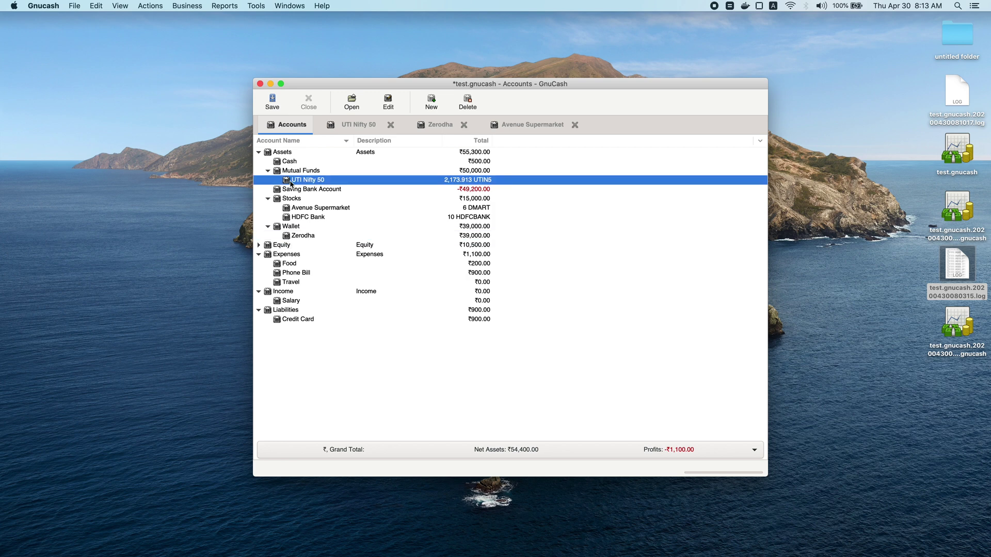
pyautogui.doubleClick(289, 183)
pyautogui.click(291, 125)
pyautogui.click(291, 236)
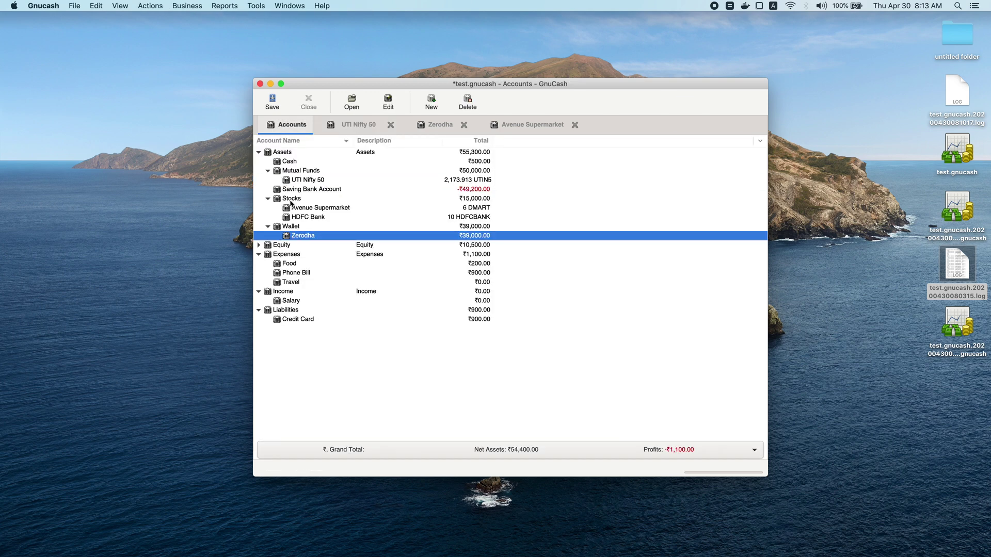
pyautogui.click(429, 190)
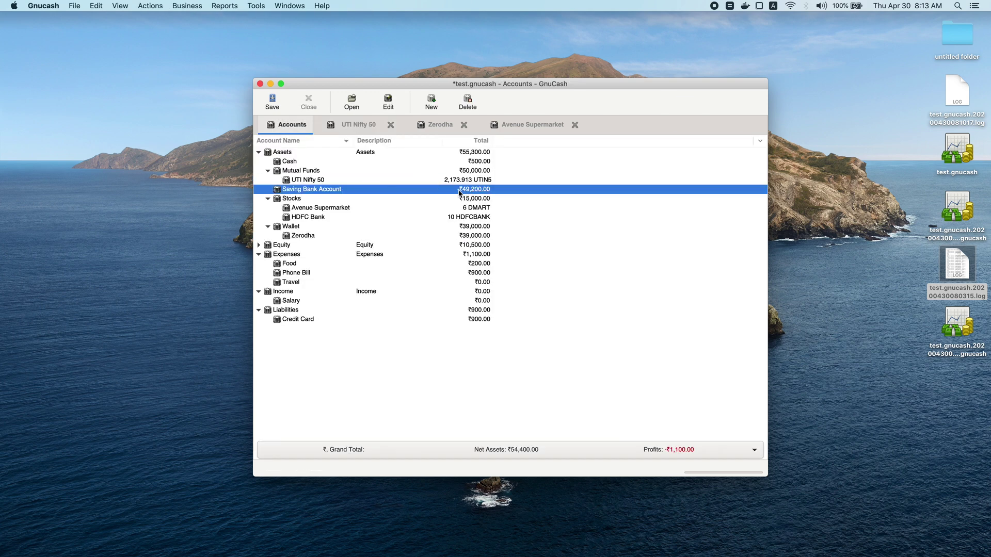
pyautogui.doubleClick(292, 190)
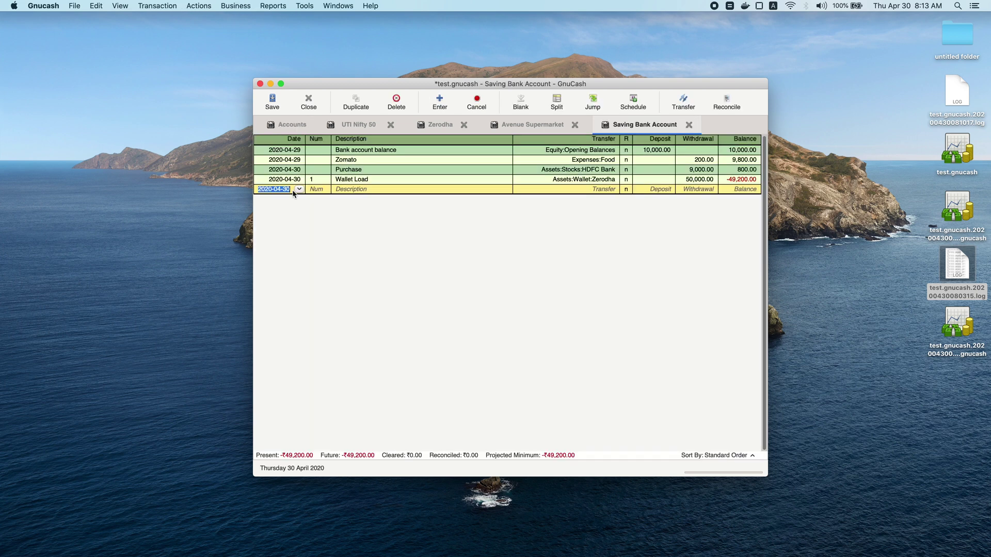
# Set the deposit of the Bank account balance opening transaction to 100,000.00 and record the change
pyautogui.click(743, 182)
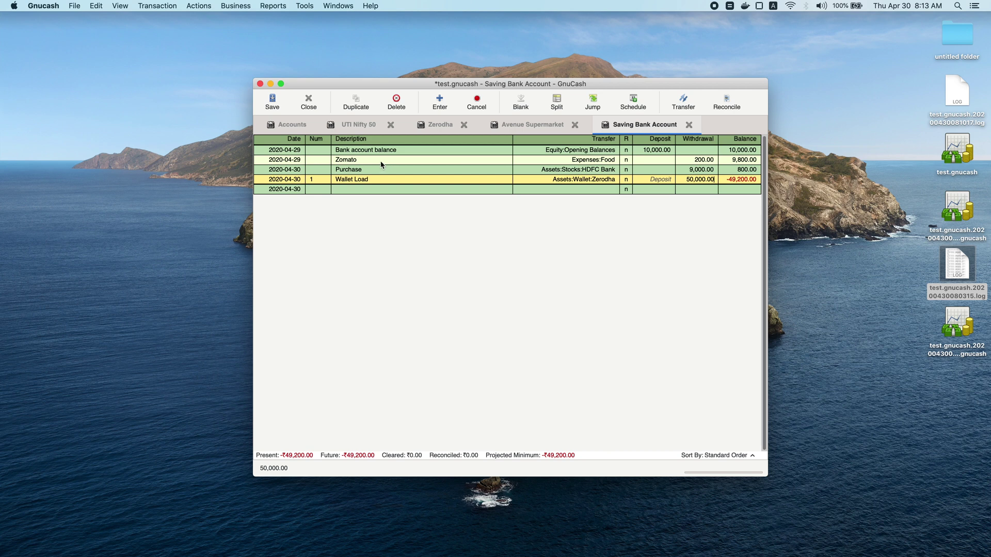
pyautogui.click(655, 153)
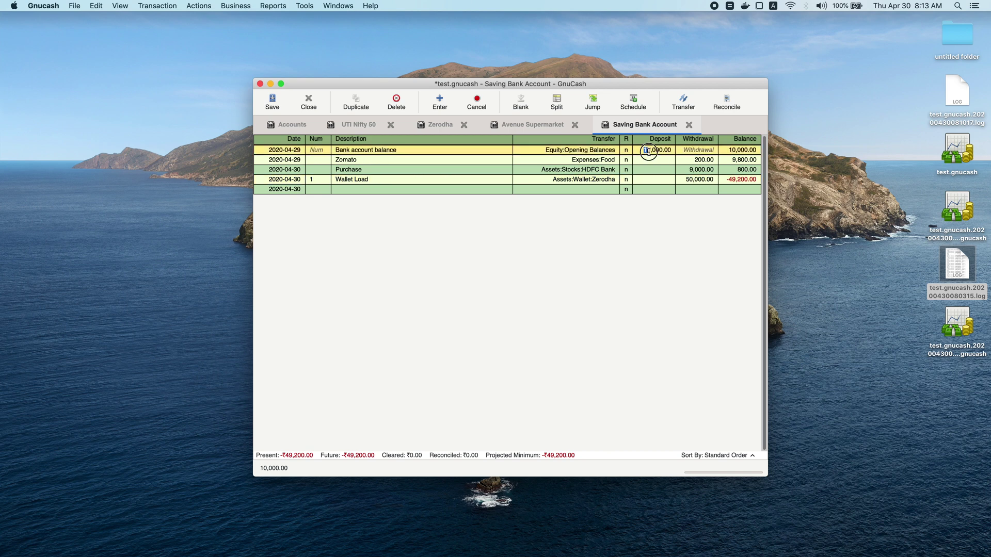
pyautogui.write('0')
pyautogui.press('Return')
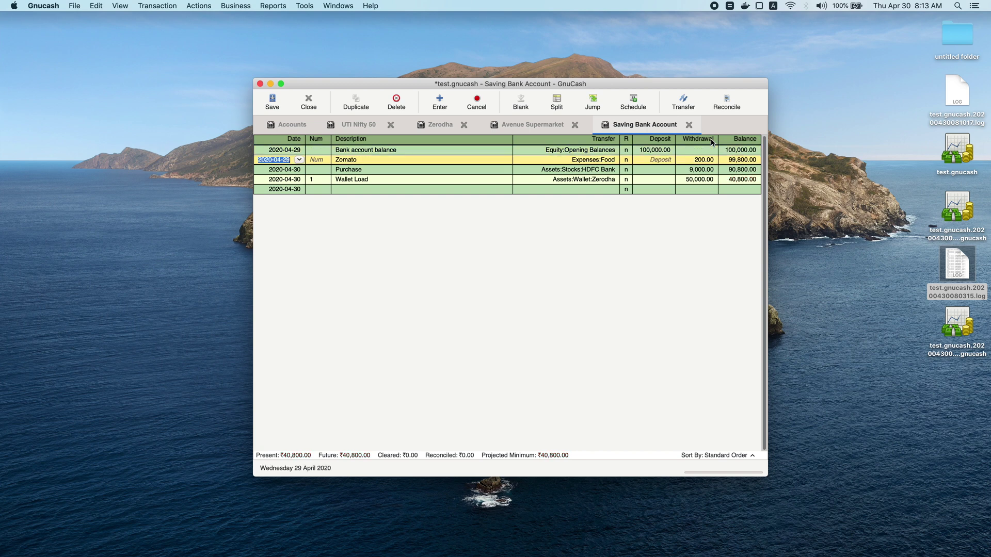
# Return to the account tree and review the totals of Mutual Funds, Stocks and Wallet
pyautogui.click(289, 125)
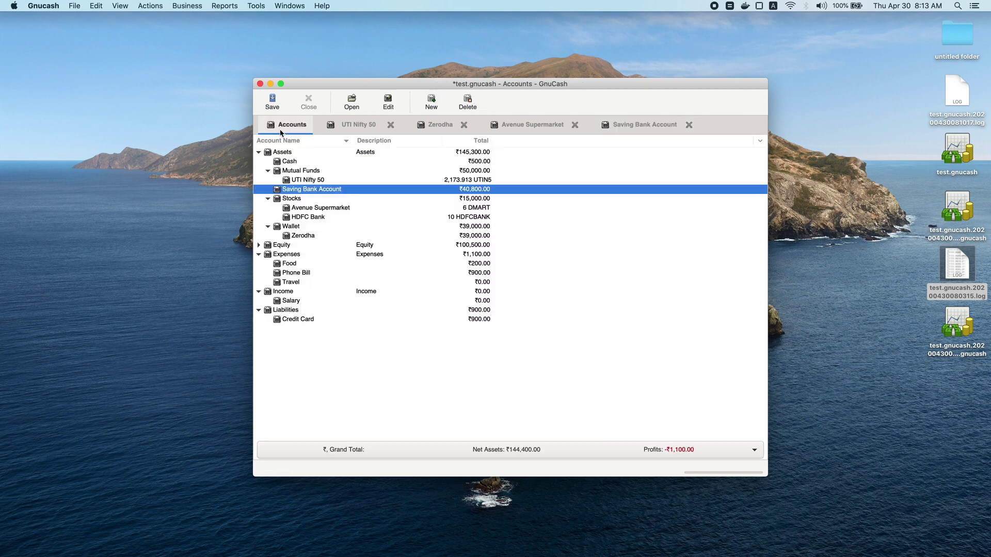
pyautogui.click(483, 173)
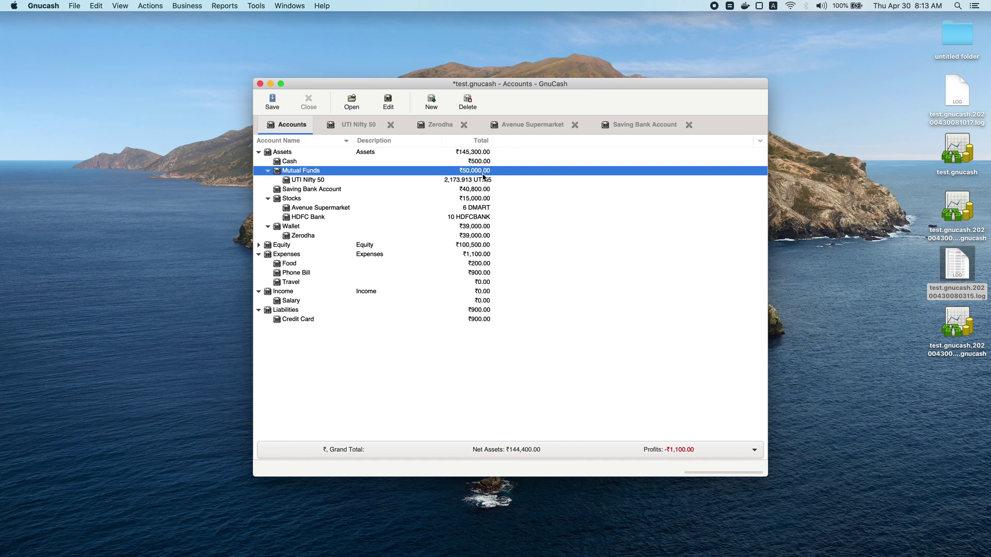
pyautogui.click(483, 202)
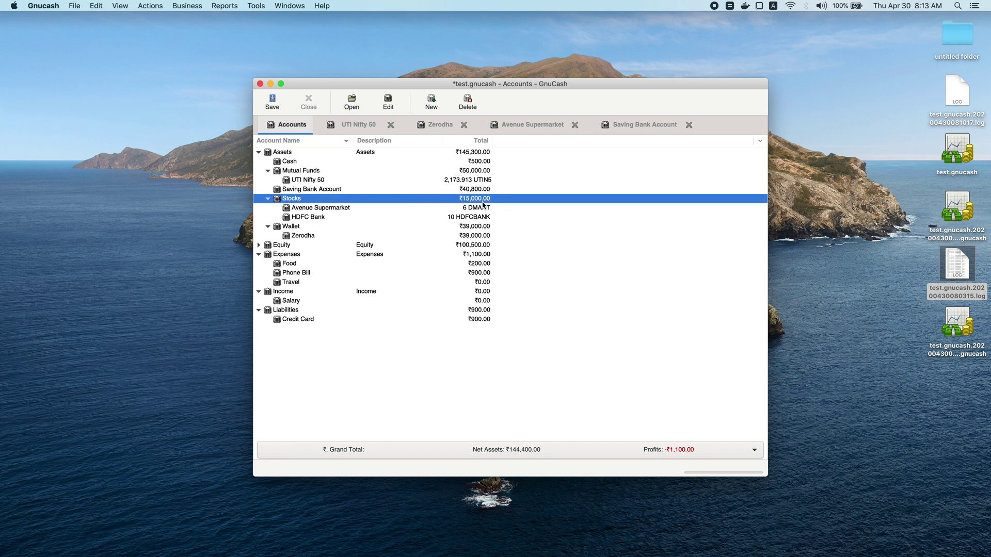
pyautogui.click(475, 229)
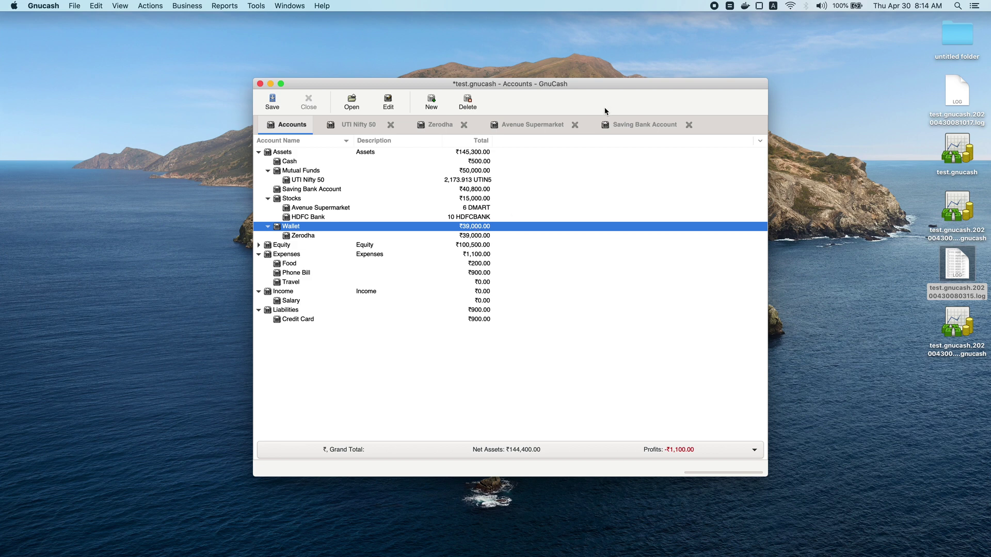
# Close the UTI Nifty 50, Zerodha, Avenue Supermarket and Saving Bank Account registers, leaving only the account tree open
pyautogui.click(388, 125)
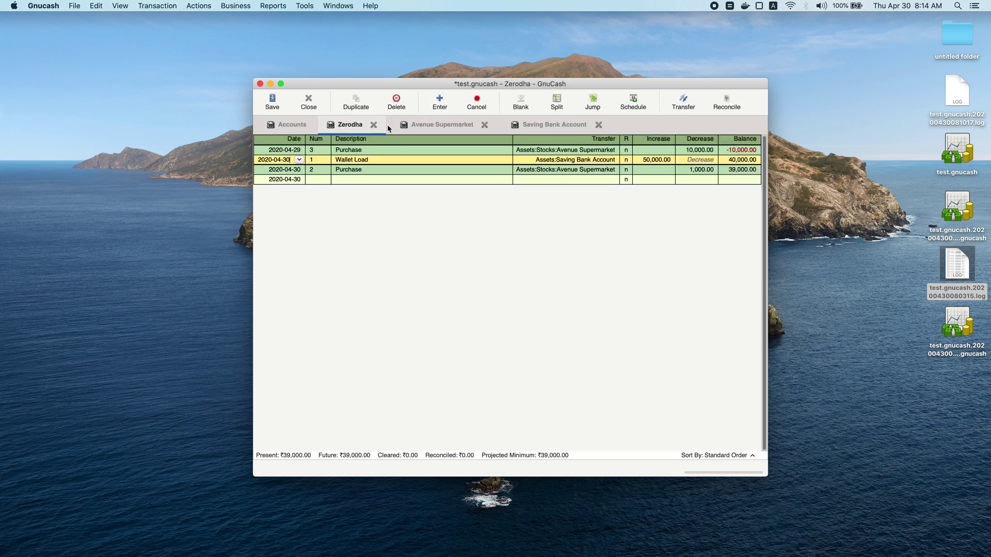
pyautogui.click(375, 125)
pyautogui.click(411, 124)
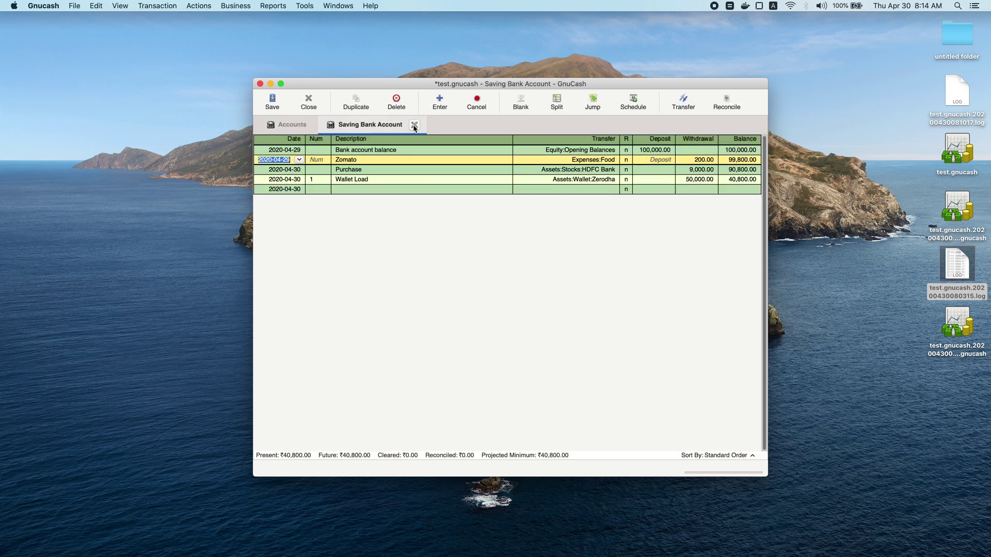
pyautogui.click(413, 126)
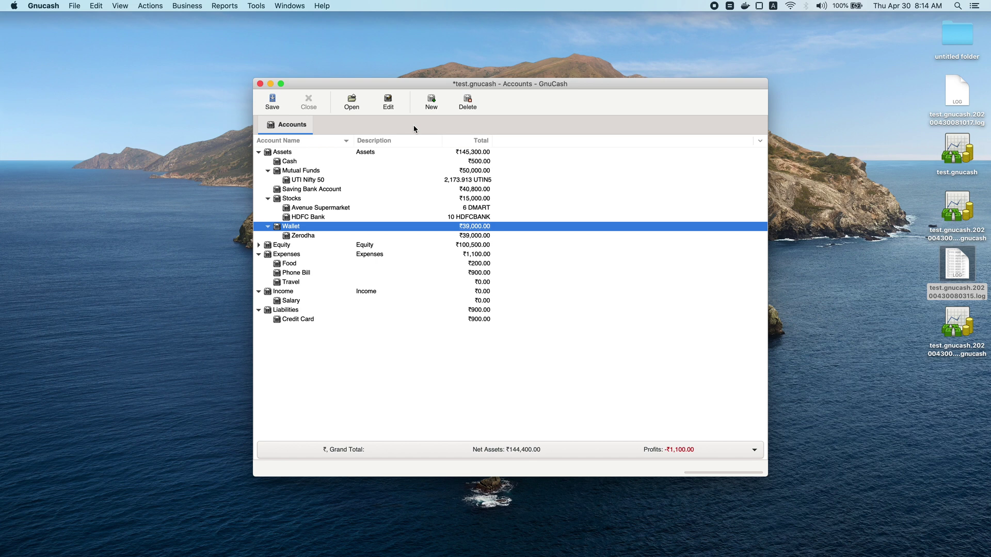